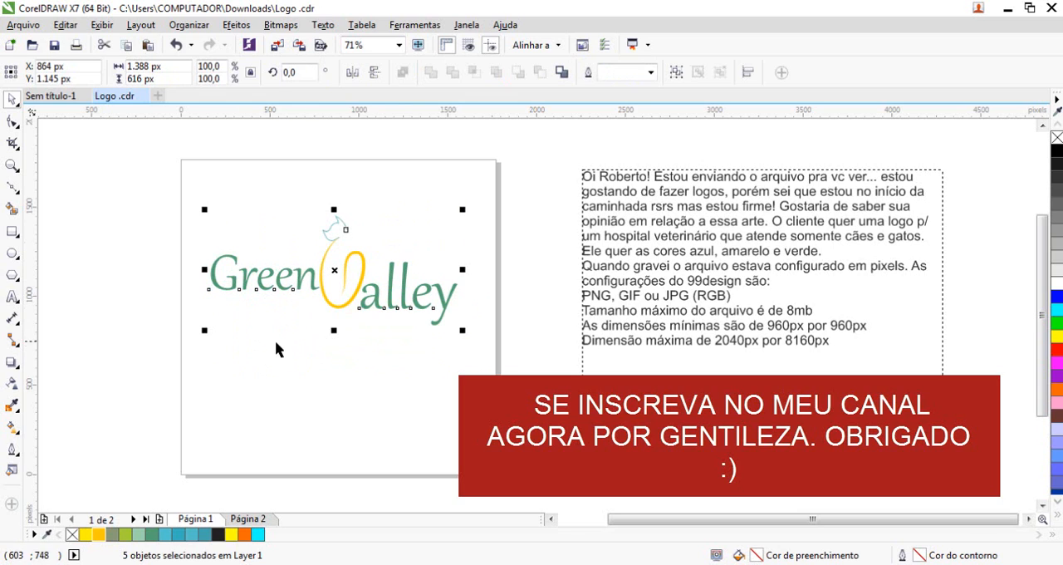
Select all the objects of the logo to check its overall width and height, and clear the selection
{"action": "left_click", "coordinate": [321, 354]}
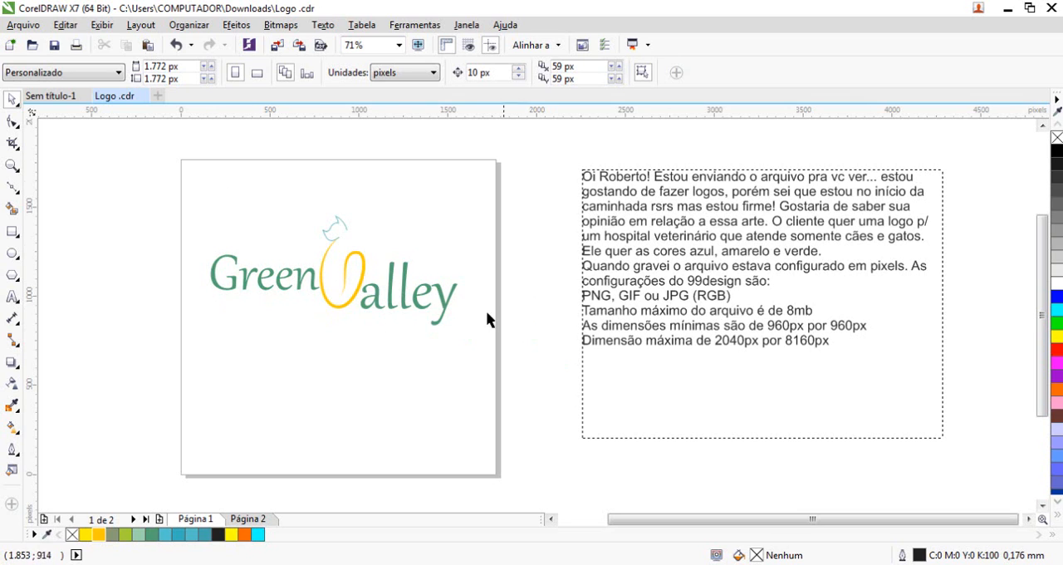
{"action": "left_click_drag", "start_coordinate": [188, 166], "coordinate": [459, 336]}
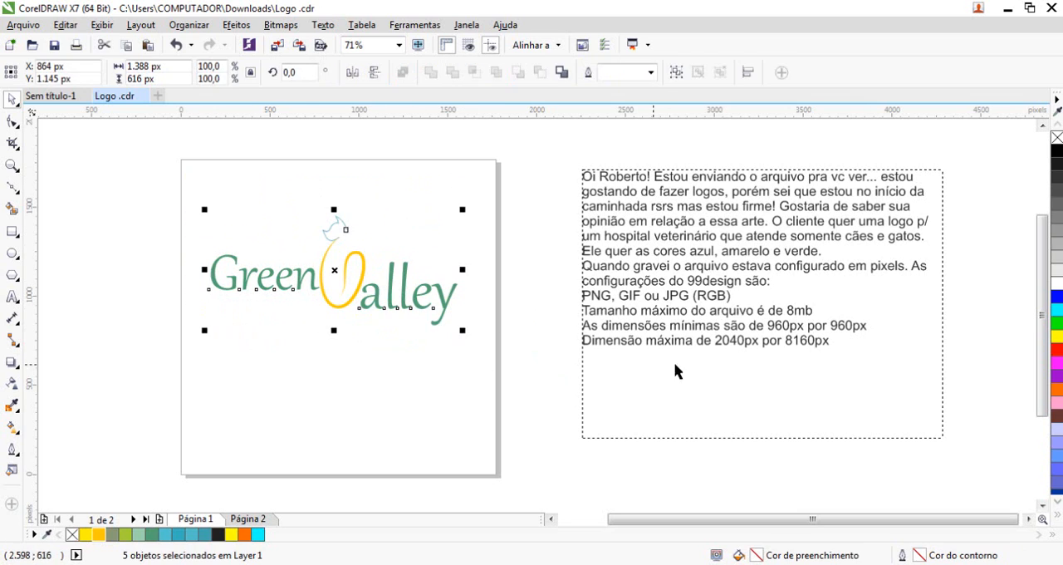
{"action": "left_click", "coordinate": [296, 210]}
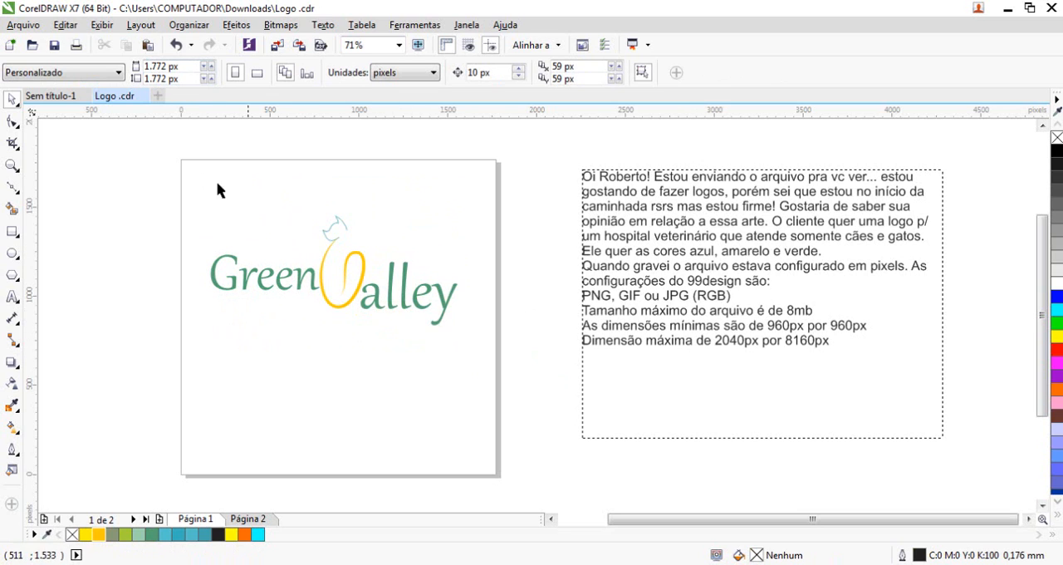
{"action": "left_click_drag", "start_coordinate": [179, 173], "coordinate": [473, 342]}
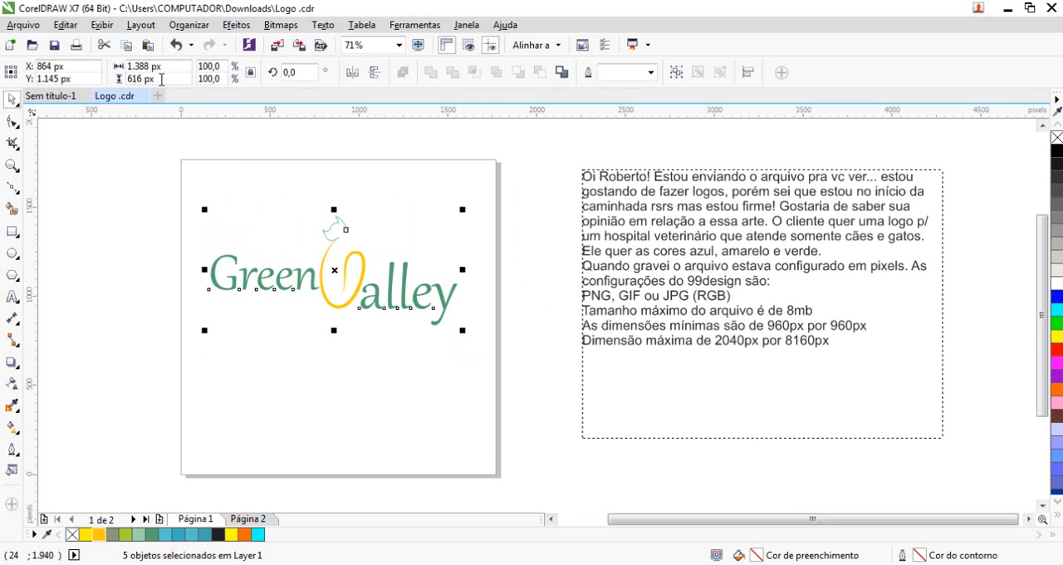
{"action": "left_click", "coordinate": [202, 182]}
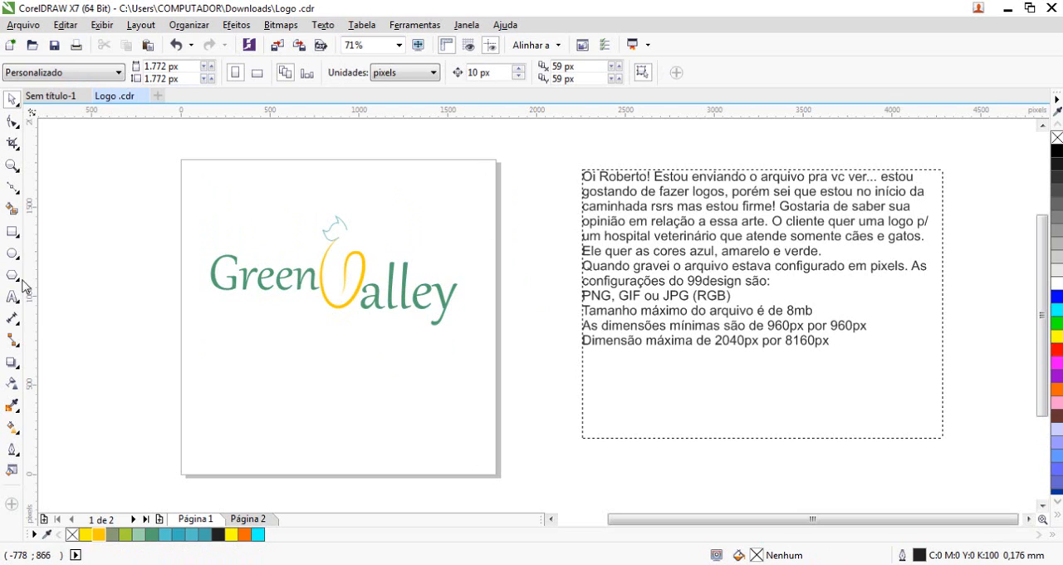
Create a page-sized rectangle without an outline and group the five objects of the Green Valley logo
{"action": "double_click", "coordinate": [13, 233]}
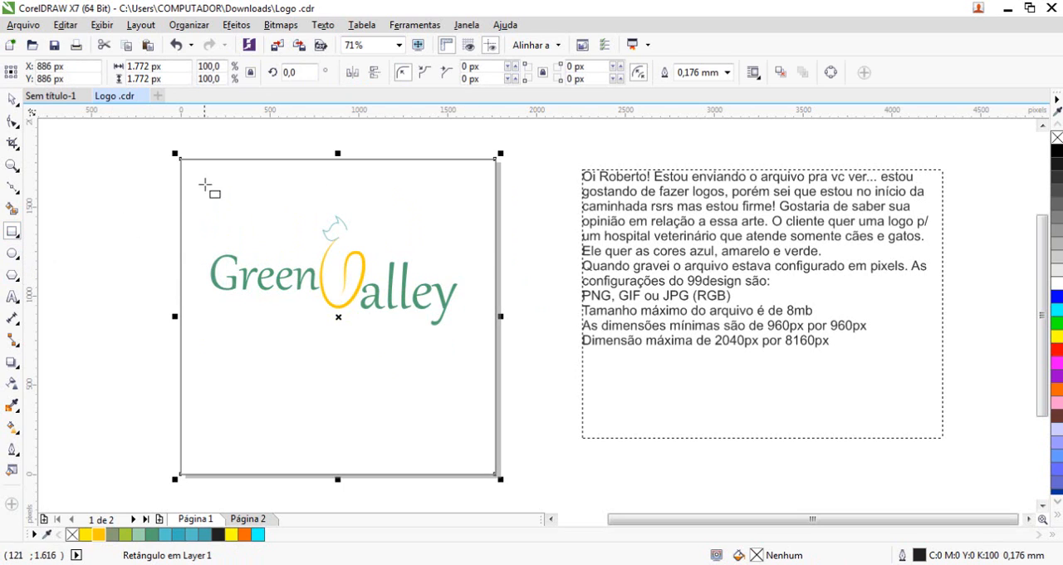
{"action": "right_click", "coordinate": [1056, 137]}
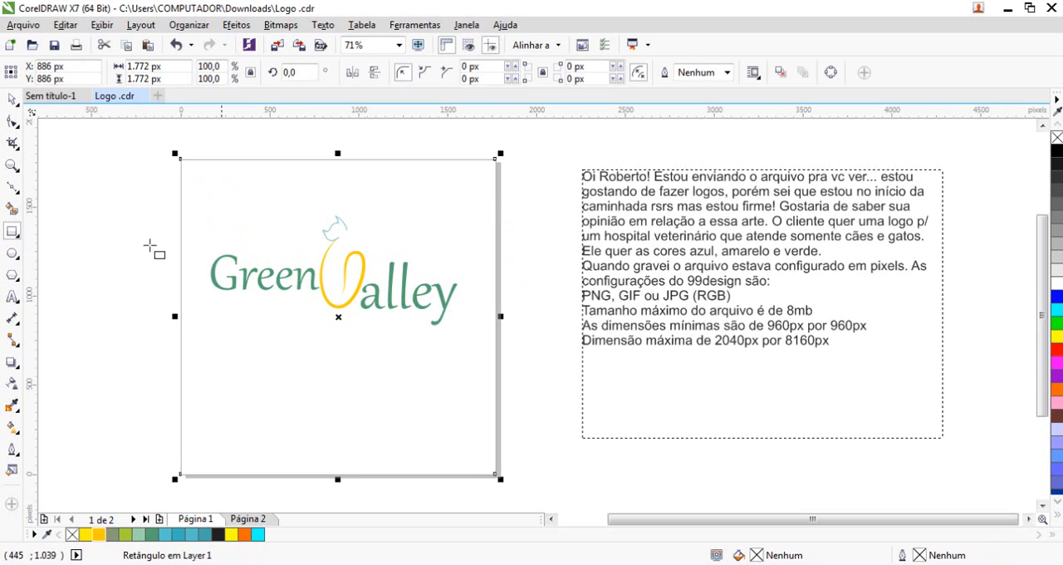
{"action": "left_click", "coordinate": [11, 99]}
{"action": "left_click_drag", "start_coordinate": [143, 197], "coordinate": [478, 334]}
{"action": "key", "text": "ctrl+g"}
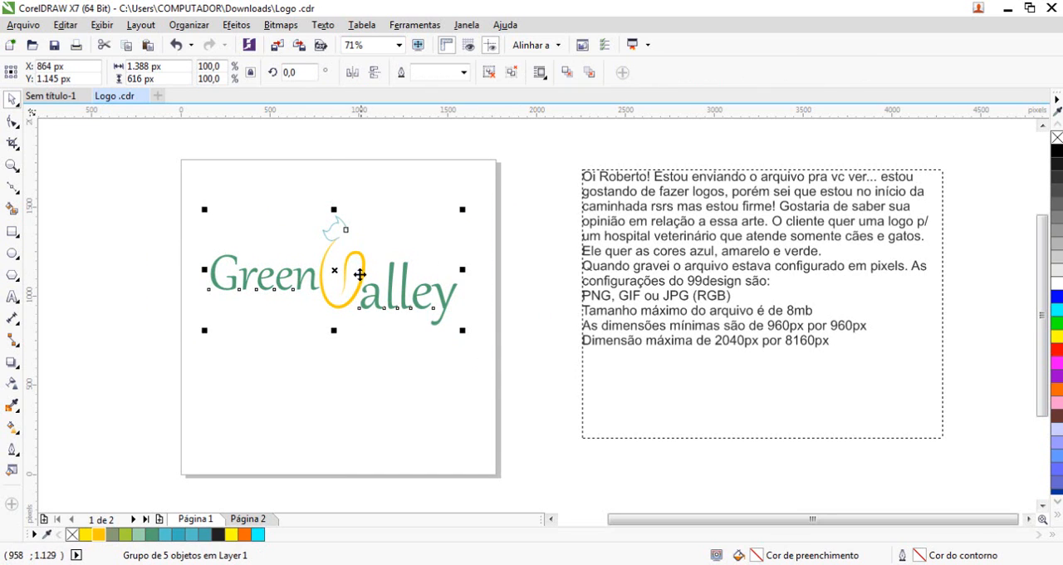
Centre the logo group horizontally and vertically on the page-sized rectangle
{"action": "left_click", "coordinate": [396, 182], "text": "shift"}
{"action": "key", "text": "c"}
{"action": "key", "text": "e"}
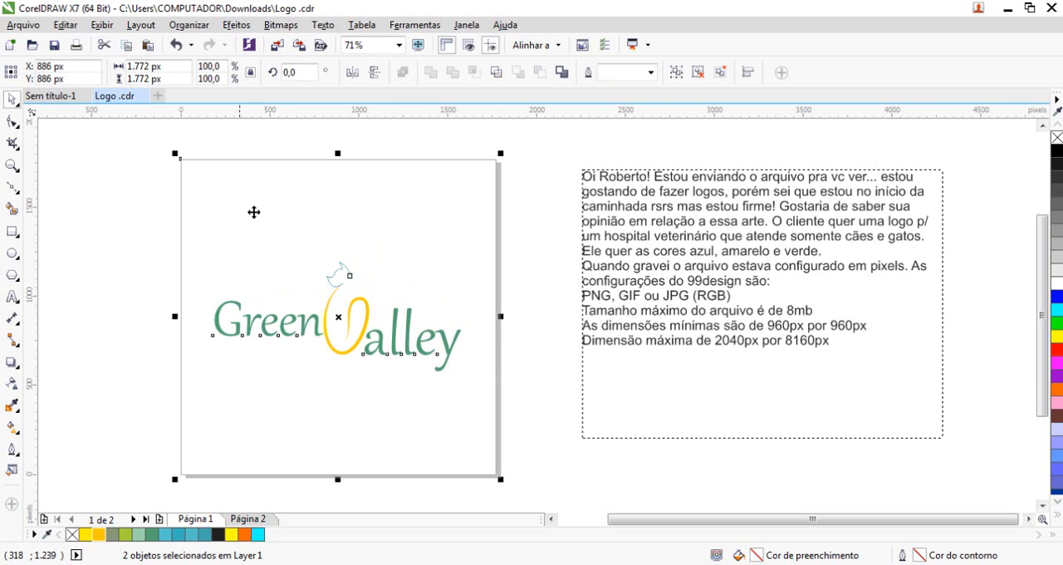
{"action": "left_click_drag", "start_coordinate": [161, 137], "coordinate": [532, 496]}
{"action": "left_click", "coordinate": [511, 301]}
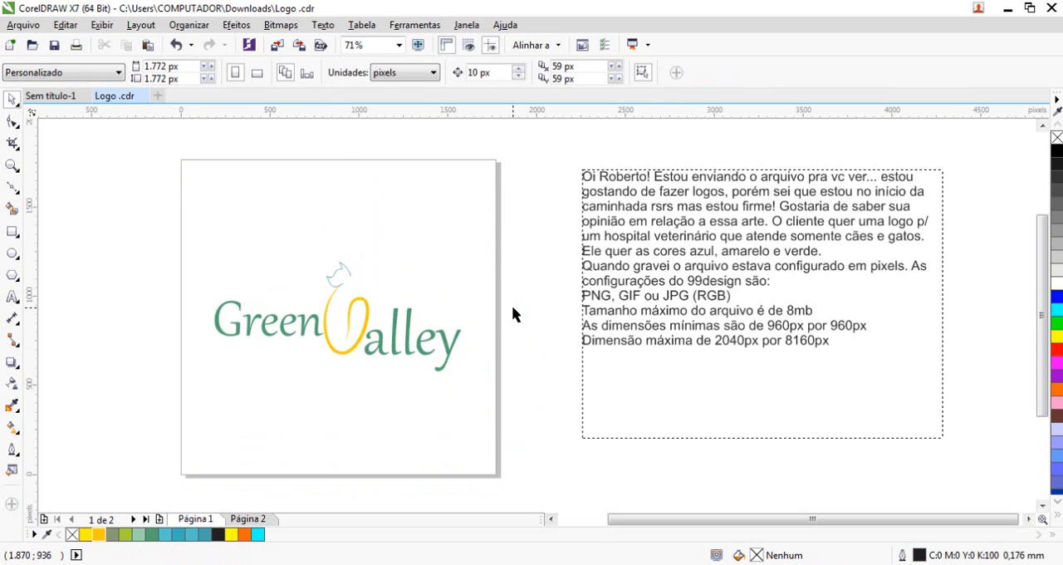
Undo the centring of the logo group and clear the selection
{"action": "key", "text": "ctrl+z"}
{"action": "left_click", "coordinate": [475, 369]}
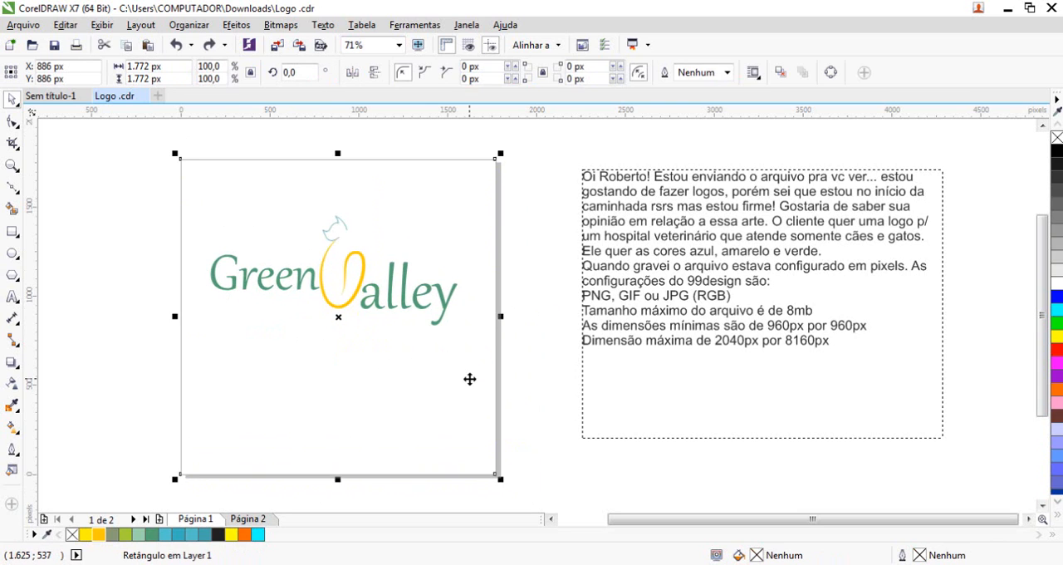
{"action": "left_click", "coordinate": [540, 404]}
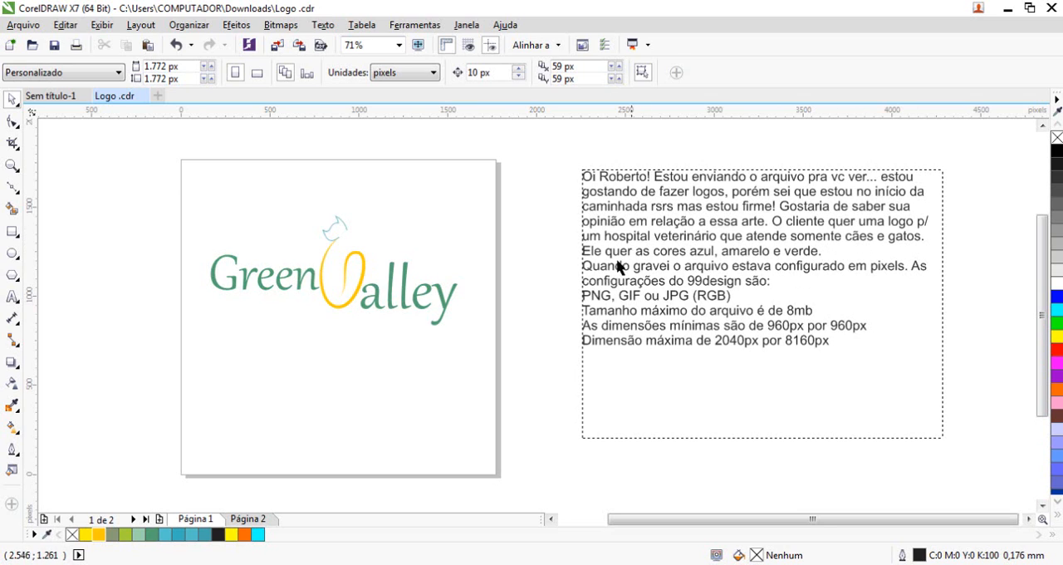
Place a horizontal guideline at Y 1.029 px along the baseline of the word "Green"
{"action": "key", "text": "z"}
{"action": "left_click_drag", "start_coordinate": [200, 222], "coordinate": [505, 356]}
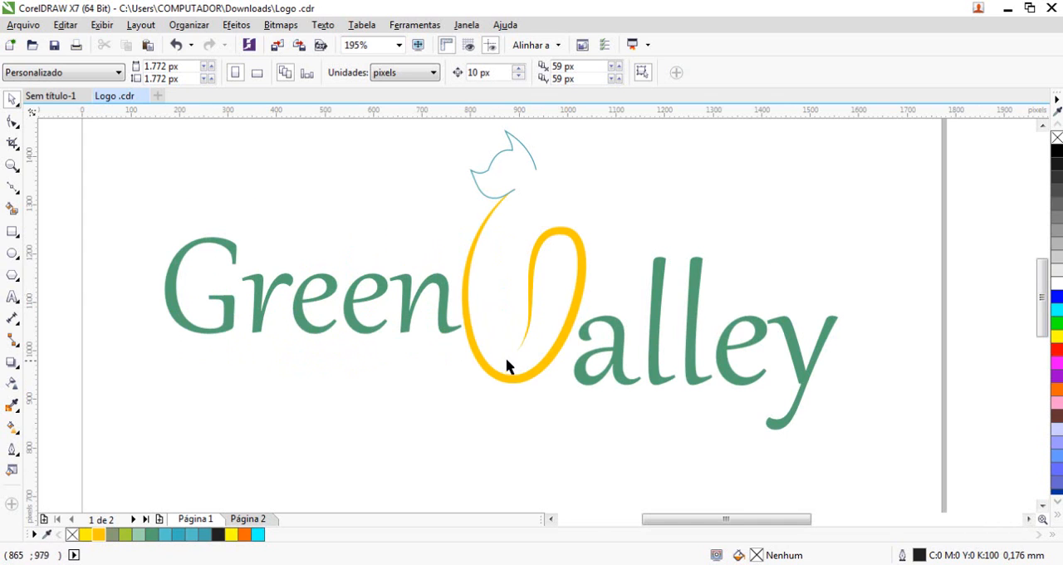
{"action": "left_click", "coordinate": [1041, 125]}
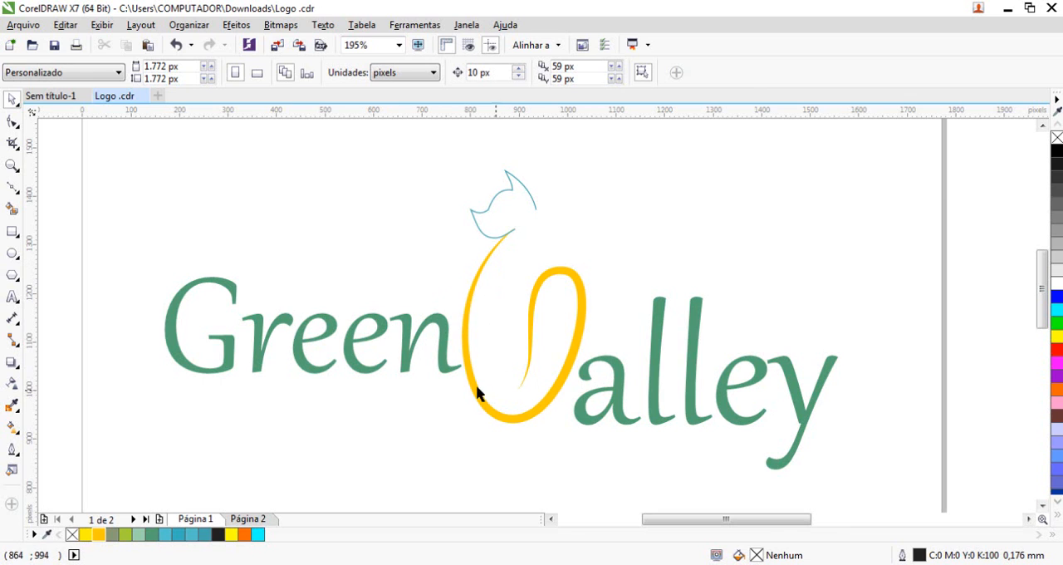
{"action": "left_click", "coordinate": [444, 326]}
{"action": "left_click_drag", "start_coordinate": [549, 111], "coordinate": [581, 375]}
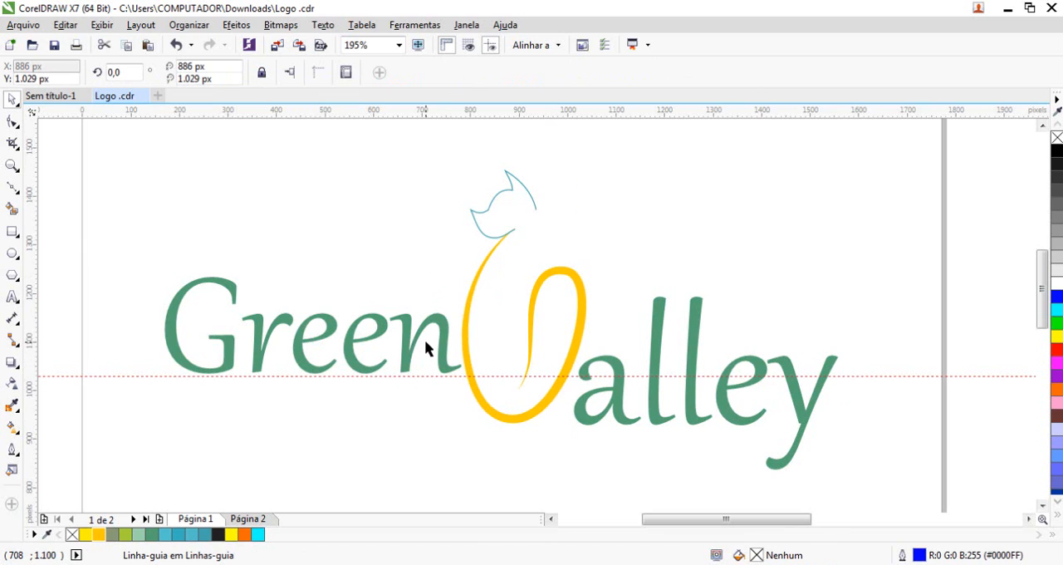
Try moving the yellow V to the left of "Green" and the word "Green" up against "alley", and undo both moves
{"action": "left_click_drag", "start_coordinate": [584, 333], "coordinate": [167, 305]}
{"action": "left_click_drag", "start_coordinate": [430, 340], "coordinate": [613, 298]}
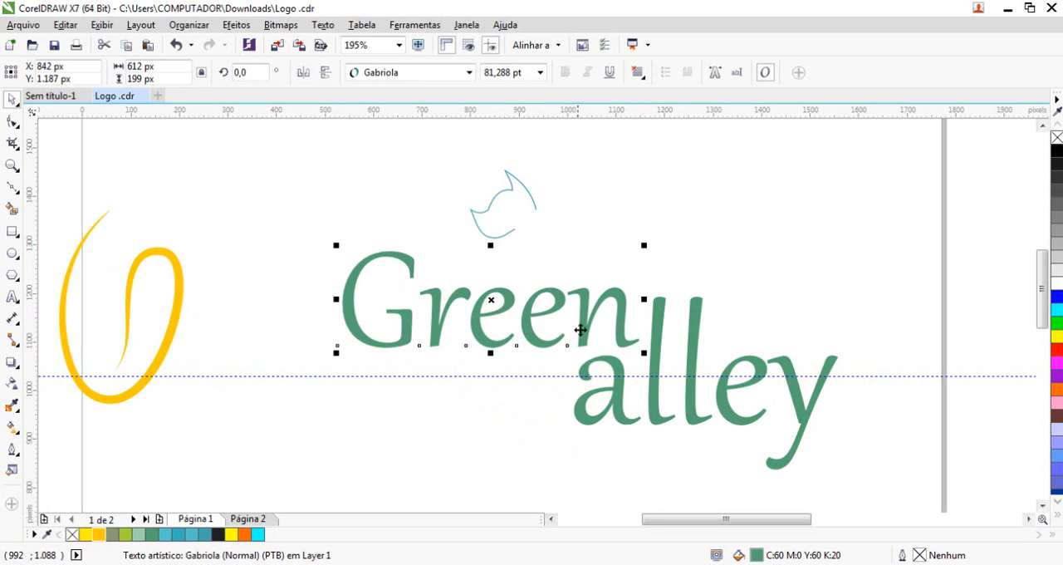
{"action": "key", "text": "ctrl+z"}
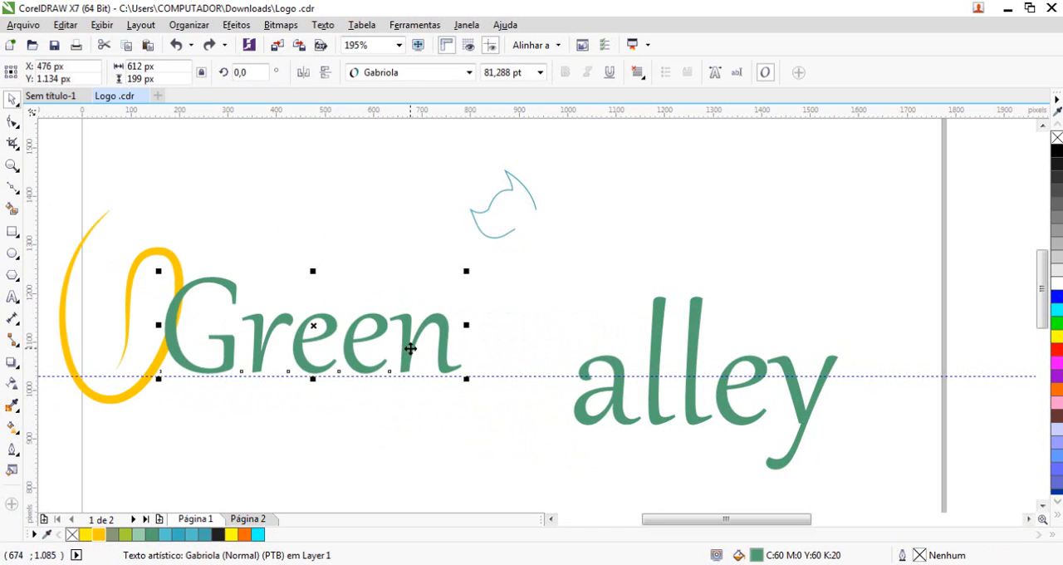
{"action": "key", "text": "ctrl+shift+z"}
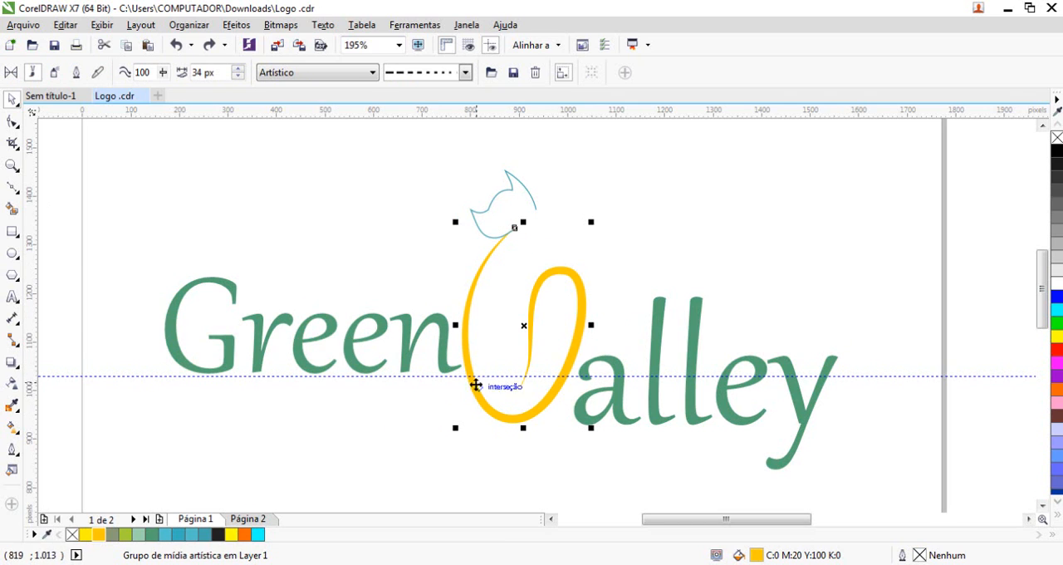
Delete the horizontal guideline under the word "Green"
{"action": "left_click", "coordinate": [448, 376]}
{"action": "key", "text": "Delete"}
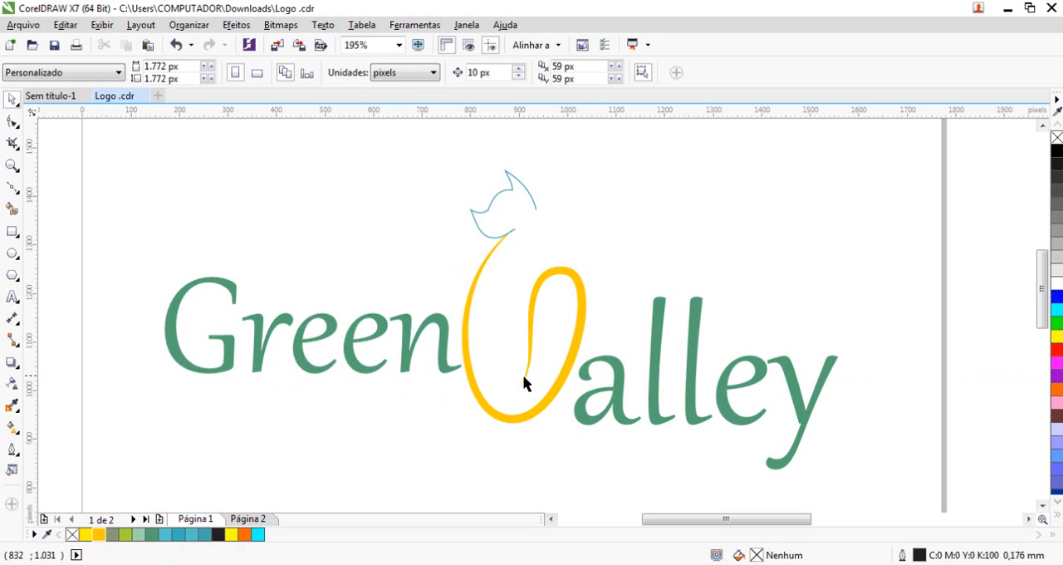
Try shrinking the word "Green" to 306 × 99 px and placing it above the end of "alley", and undo these changes
{"action": "left_click_drag", "start_coordinate": [446, 320], "coordinate": [842, 215]}
{"action": "left_click_drag", "start_coordinate": [560, 277], "coordinate": [761, 318]}
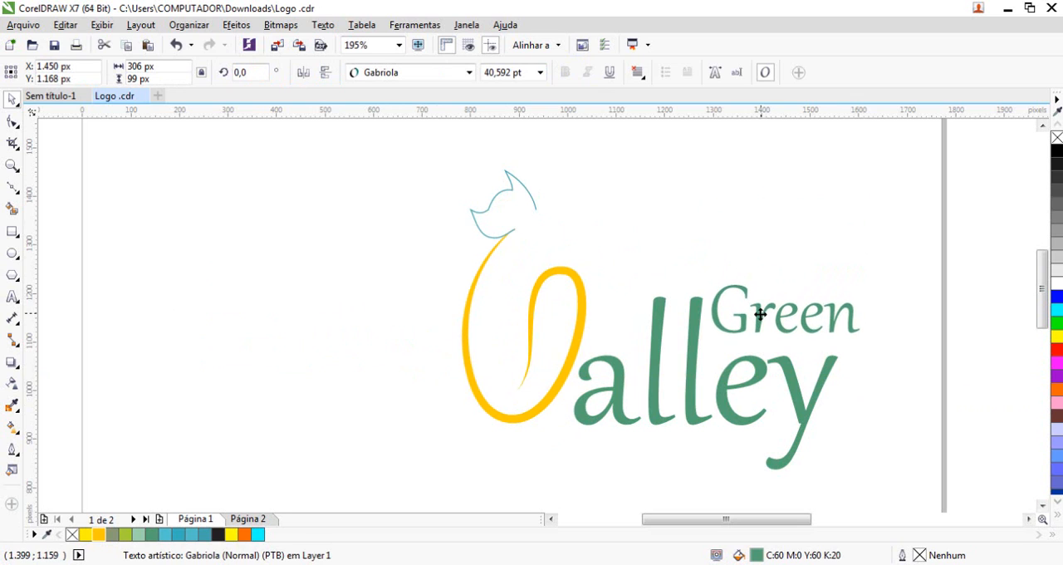
{"action": "key", "text": "ctrl+z"}
{"action": "key", "text": "ctrl+z"}
{"action": "key", "text": "ctrl+z"}
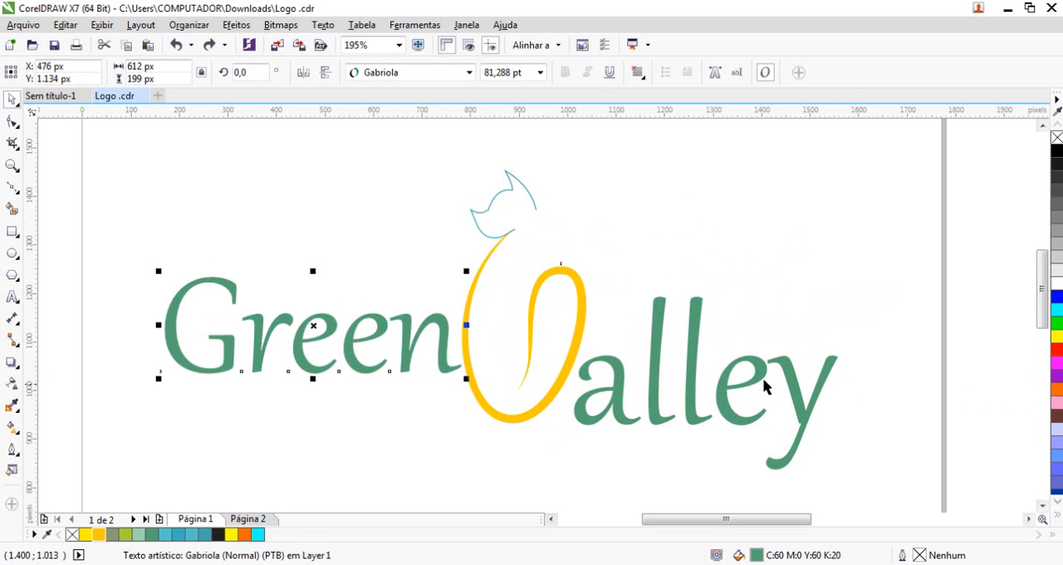
Duplicate the five logo objects and place the copy outside the page at X 3.350 px, Y 246 px
{"action": "scroll", "coordinate": [485, 300], "scroll_direction": "down", "scroll_amount": 4}
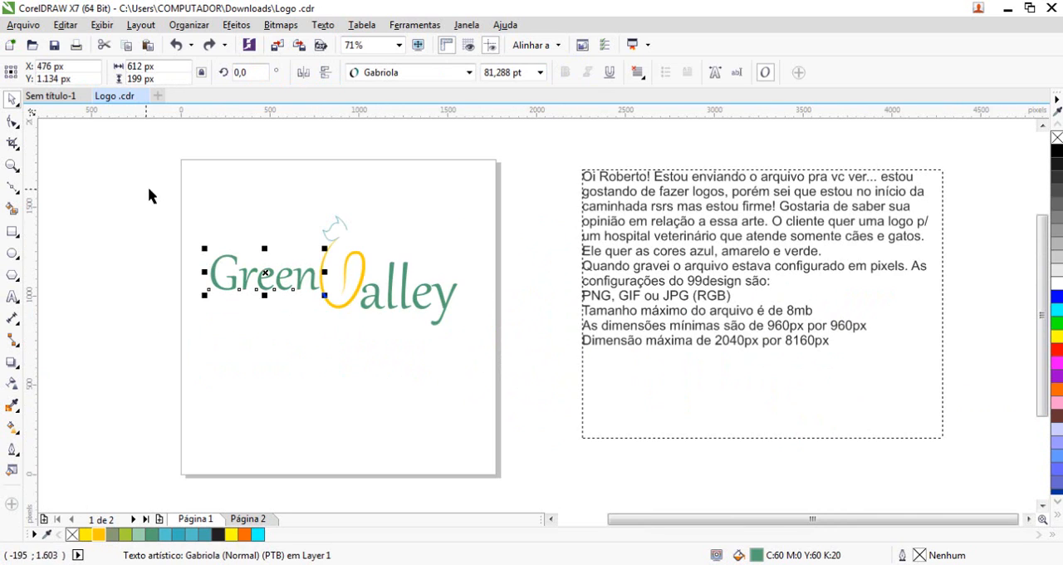
{"action": "left_click_drag", "start_coordinate": [148, 195], "coordinate": [469, 332]}
{"action": "left_click_drag", "start_coordinate": [336, 274], "coordinate": [789, 434]}
Lower the word "Green" in the page's logo to Y 1.031 px, onto the baseline of "alley", using a temporary horizontal guideline
{"action": "key", "text": "z"}
{"action": "left_click_drag", "start_coordinate": [157, 220], "coordinate": [528, 358]}
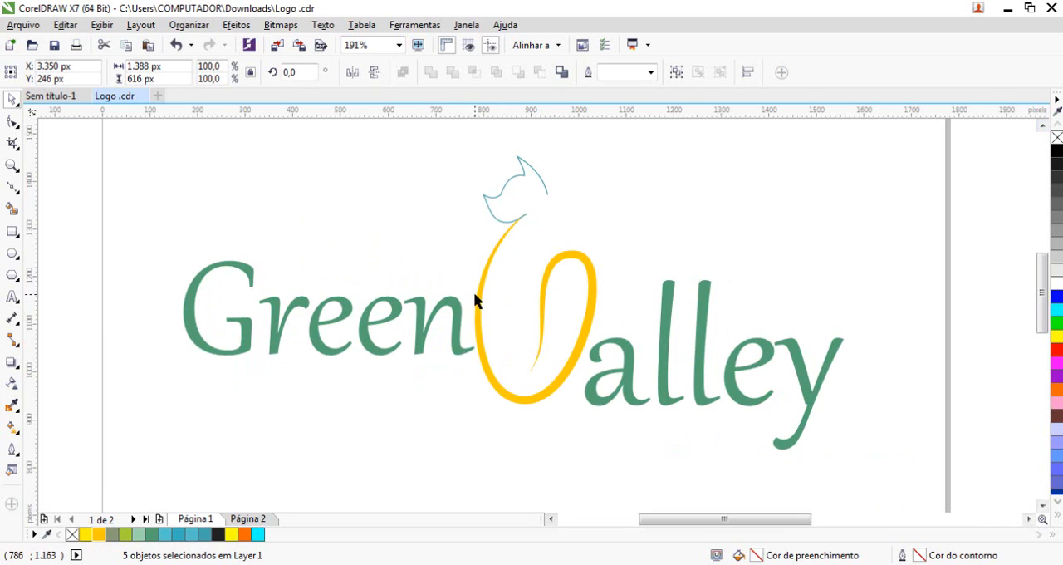
{"action": "left_click", "coordinate": [444, 310]}
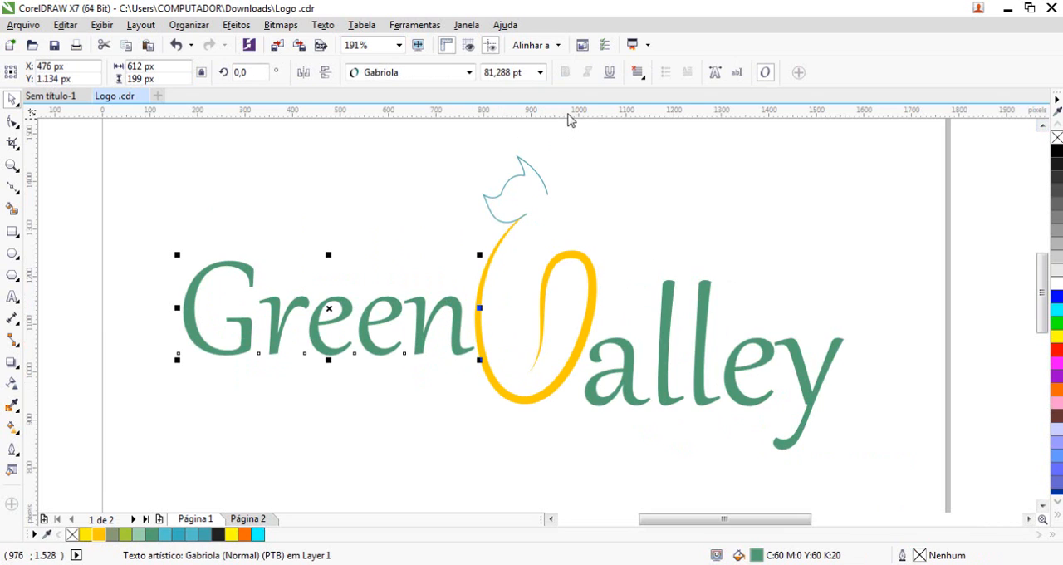
{"action": "left_click", "coordinate": [664, 408]}
{"action": "left_click_drag", "start_coordinate": [366, 316], "coordinate": [375, 372]}
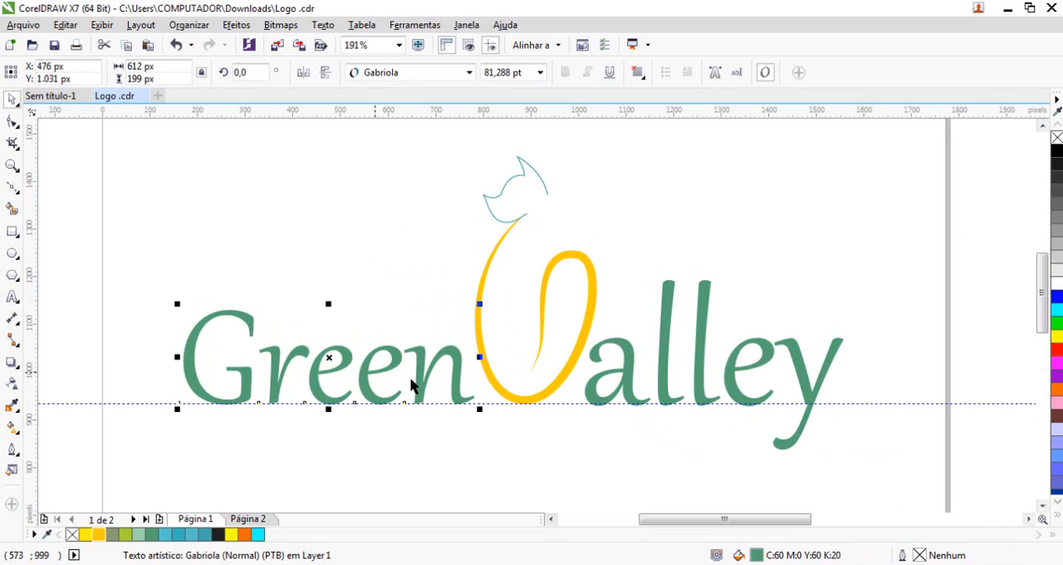
{"action": "left_click", "coordinate": [499, 405]}
{"action": "key", "text": "Delete"}
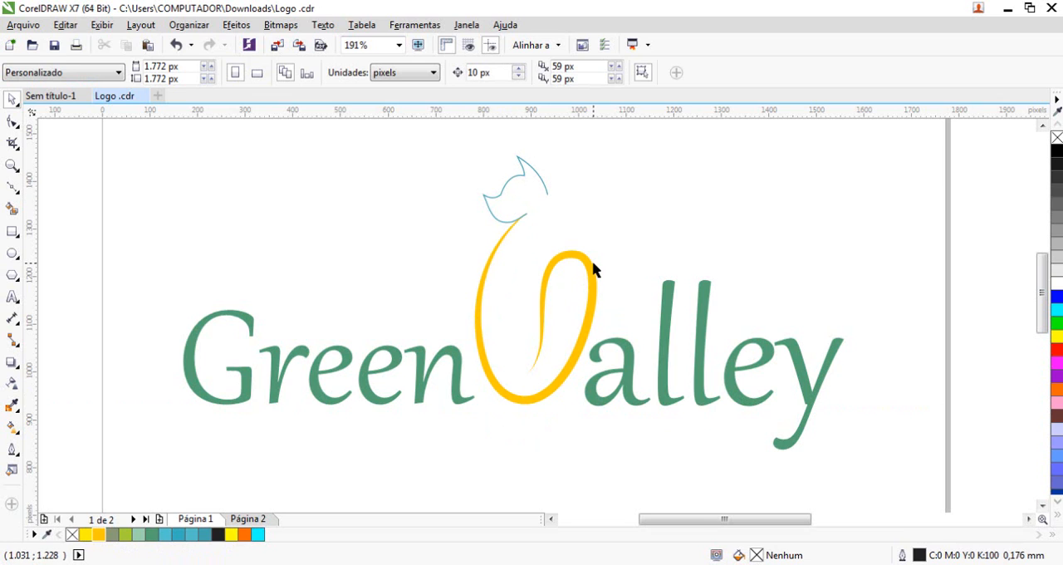
Try placing a copy of the yellow V above the word "Green" and delete it
{"action": "left_click_drag", "start_coordinate": [588, 267], "coordinate": [258, 286]}
{"action": "right_click", "coordinate": [258, 286]}
{"action": "key", "text": "Delete"}
{"action": "left_click", "coordinate": [595, 286]}
{"action": "left_click", "coordinate": [495, 472]}
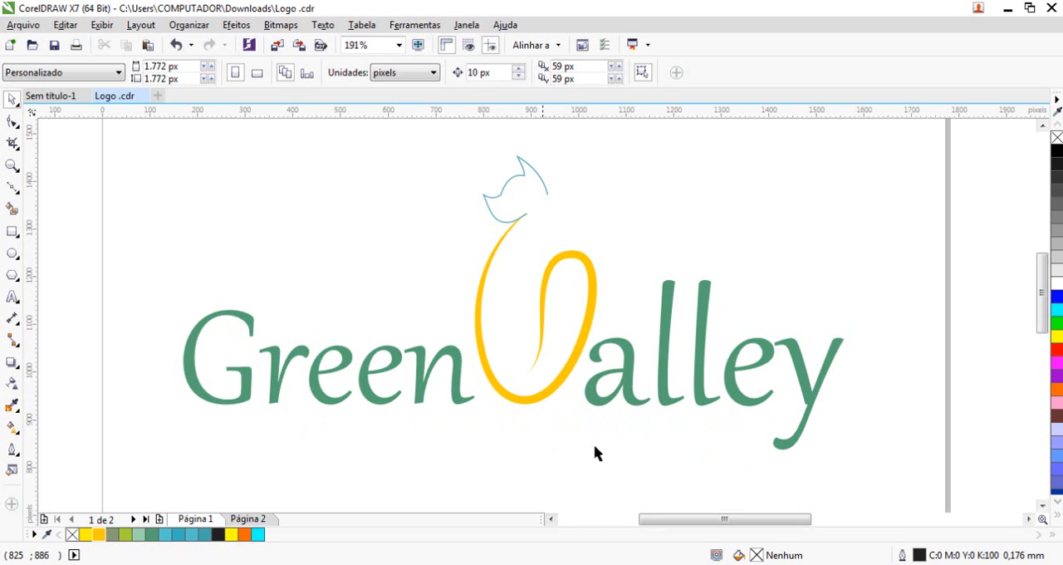
Examine up close the baseline and spacing of "Green", the yellow V and "alley"
{"action": "key", "text": "F2"}
{"action": "left_click_drag", "start_coordinate": [517, 323], "coordinate": [856, 430]}
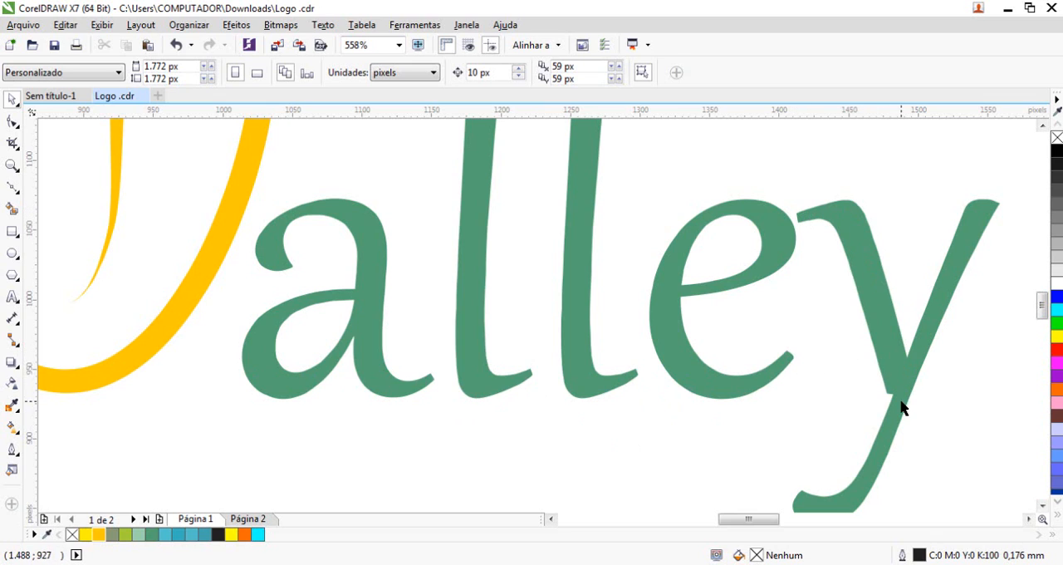
{"action": "right_click", "coordinate": [676, 315]}
{"action": "left_click_drag", "start_coordinate": [181, 274], "coordinate": [803, 446]}
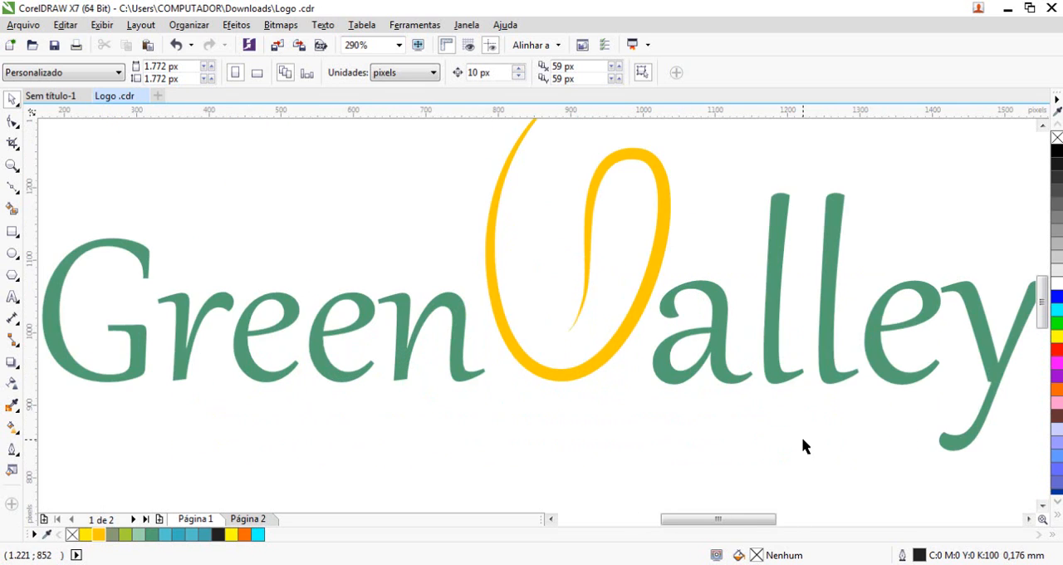
{"action": "left_click", "coordinate": [1028, 518]}
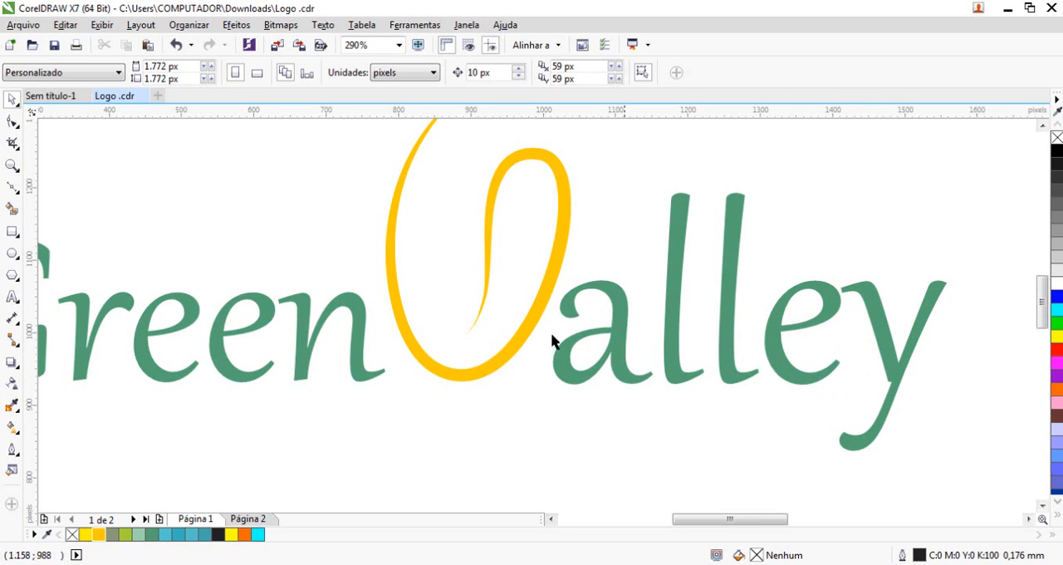
Try rotating the yellow V counter-clockwise and shifting it slightly between "Green" and "alley"
{"action": "left_click", "coordinate": [521, 350]}
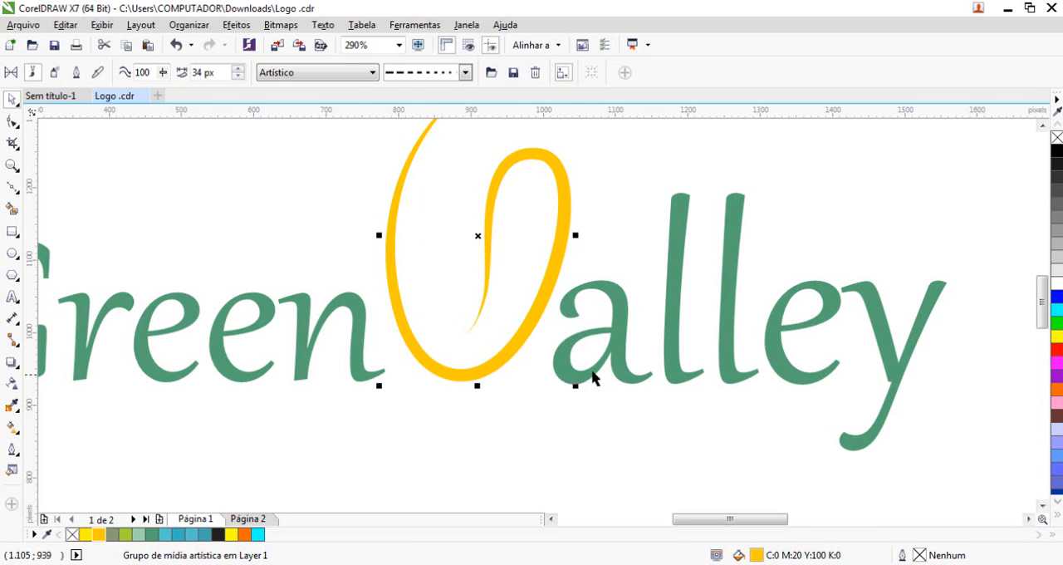
{"action": "scroll", "coordinate": [526, 299], "scroll_direction": "down", "scroll_amount": 1}
{"action": "scroll", "coordinate": [480, 389], "scroll_direction": "up", "scroll_amount": 2}
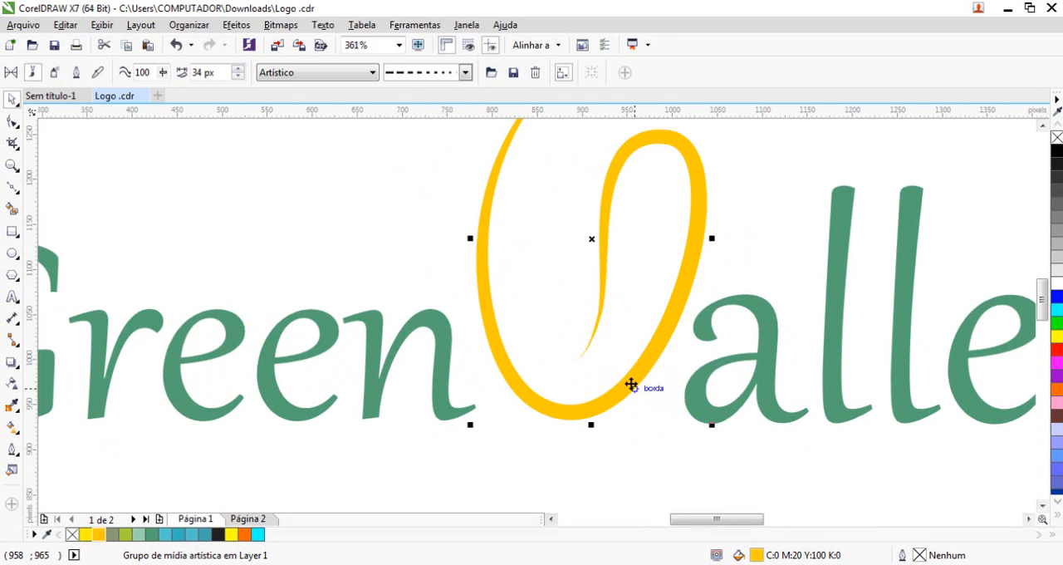
{"action": "left_click", "coordinate": [631, 382]}
{"action": "left_click_drag", "start_coordinate": [711, 430], "coordinate": [762, 384]}
{"action": "left_click_drag", "start_coordinate": [689, 254], "coordinate": [669, 257]}
{"action": "scroll", "coordinate": [727, 368], "scroll_direction": "down", "scroll_amount": 2}
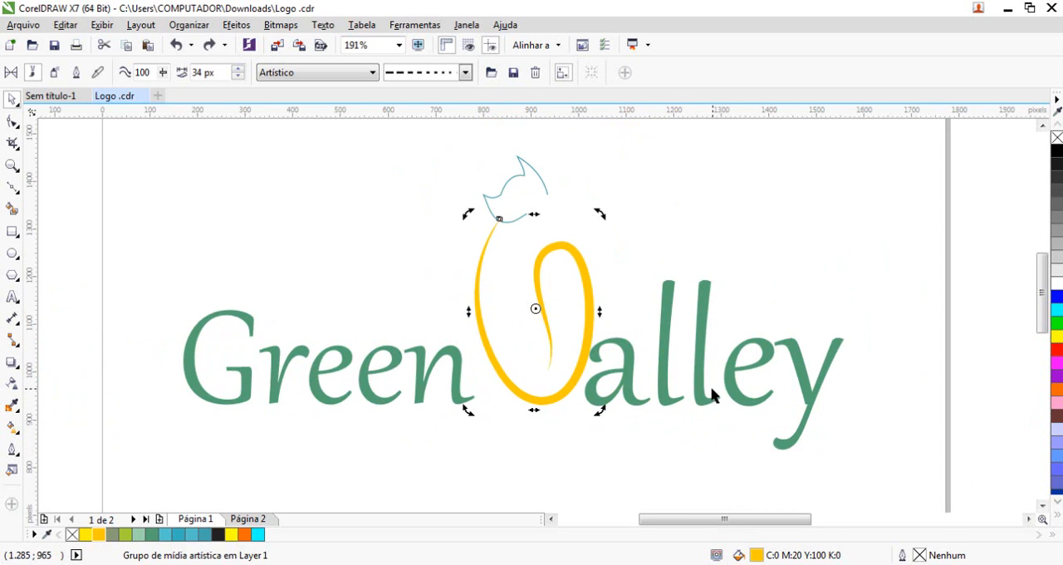
Undo the rotation and shift of the yellow V
{"action": "key", "text": "ctrl+z"}
{"action": "left_click_drag", "start_coordinate": [843, 474], "coordinate": [844, 473]}
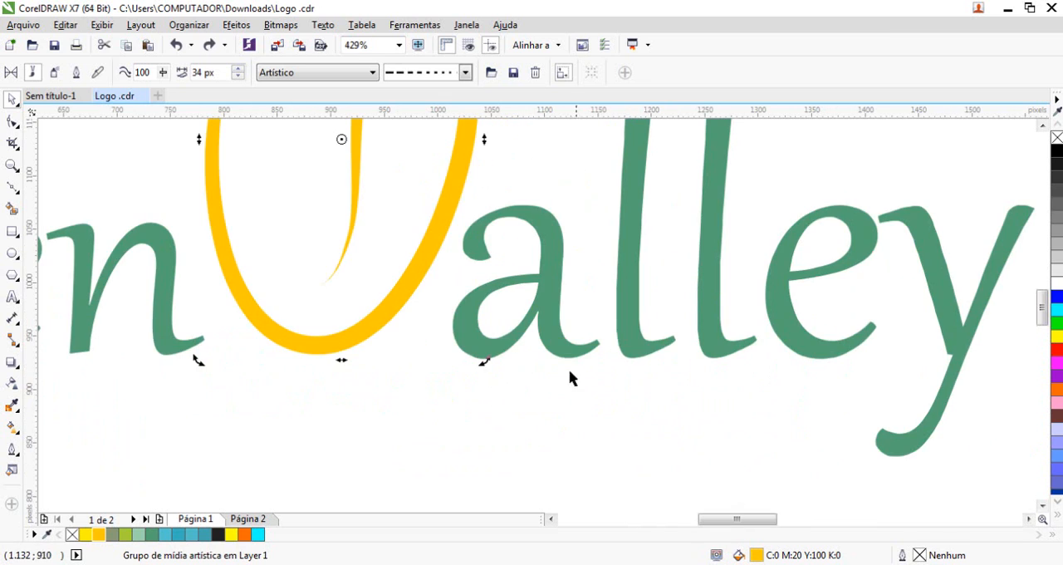
{"action": "right_click", "coordinate": [548, 314]}
{"action": "left_click_drag", "start_coordinate": [369, 182], "coordinate": [670, 432]}
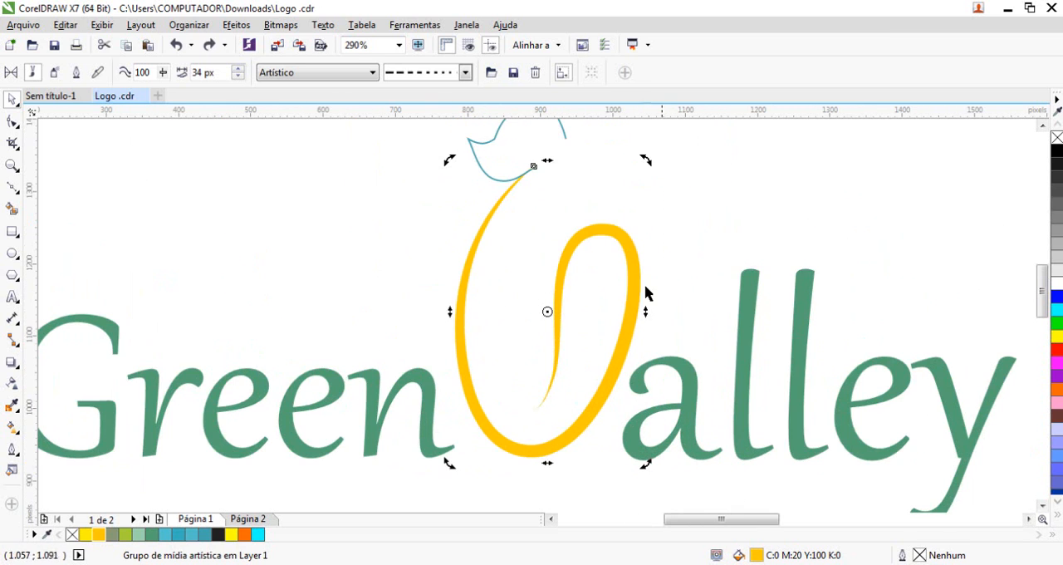
Try breaking the yellow V's artistic media stroke apart from its control curve
{"action": "right_click", "coordinate": [611, 220]}
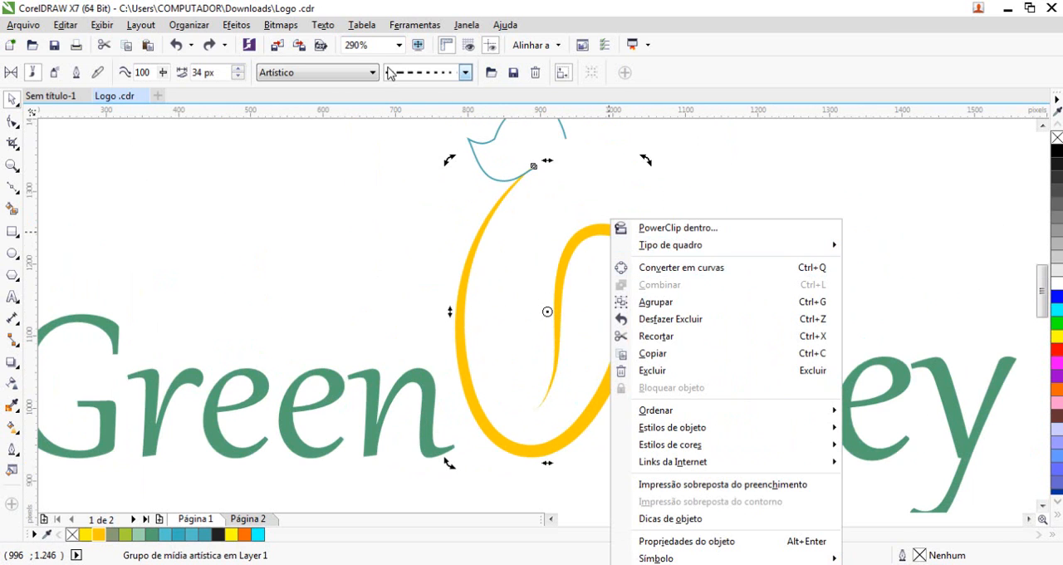
{"action": "left_click", "coordinate": [482, 240]}
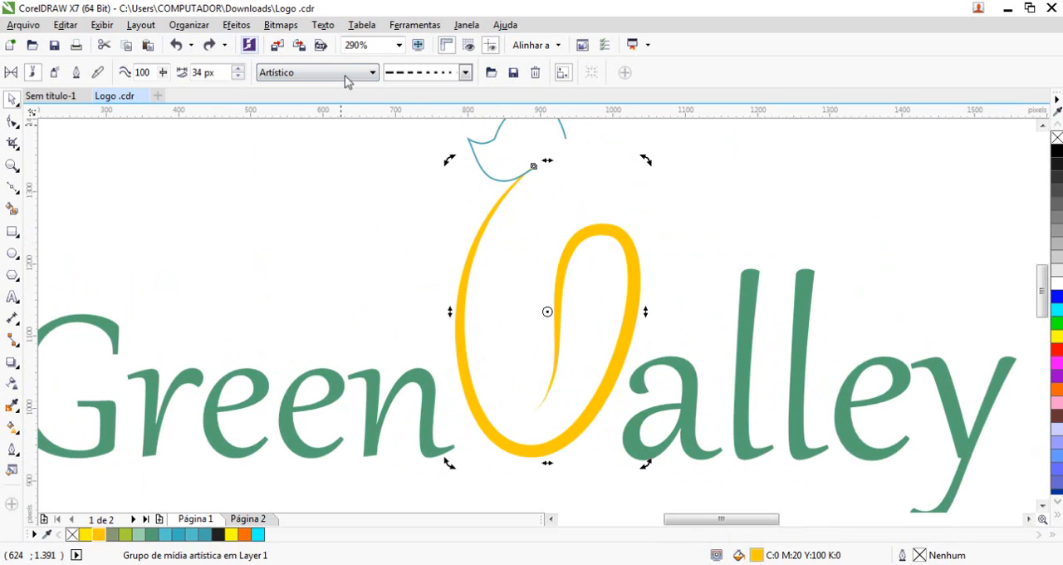
{"action": "left_click", "coordinate": [181, 27]}
{"action": "left_click", "coordinate": [254, 118]}
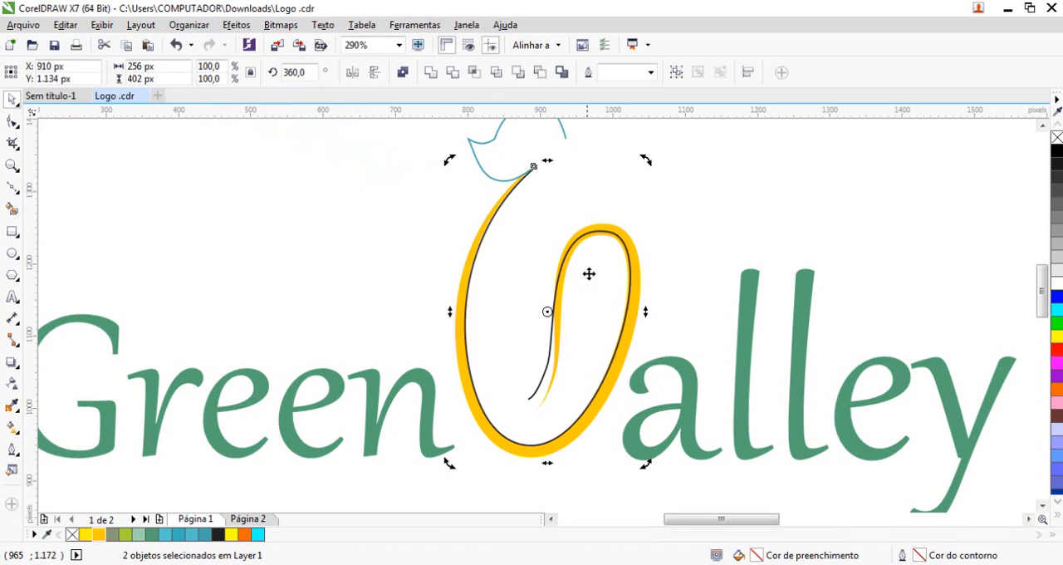
{"action": "key", "text": "Escape"}
{"action": "left_click", "coordinate": [627, 251]}
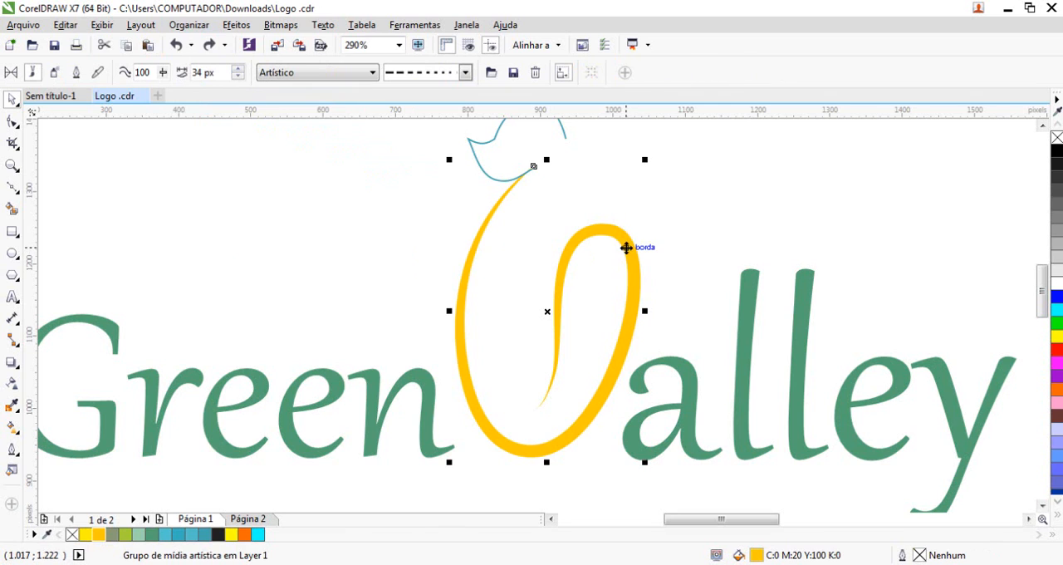
Reshape the yellow V with the Shape tool, lowering the loop and its inner tail and widening the bottom curve toward "alley"
{"action": "left_click", "coordinate": [14, 123]}
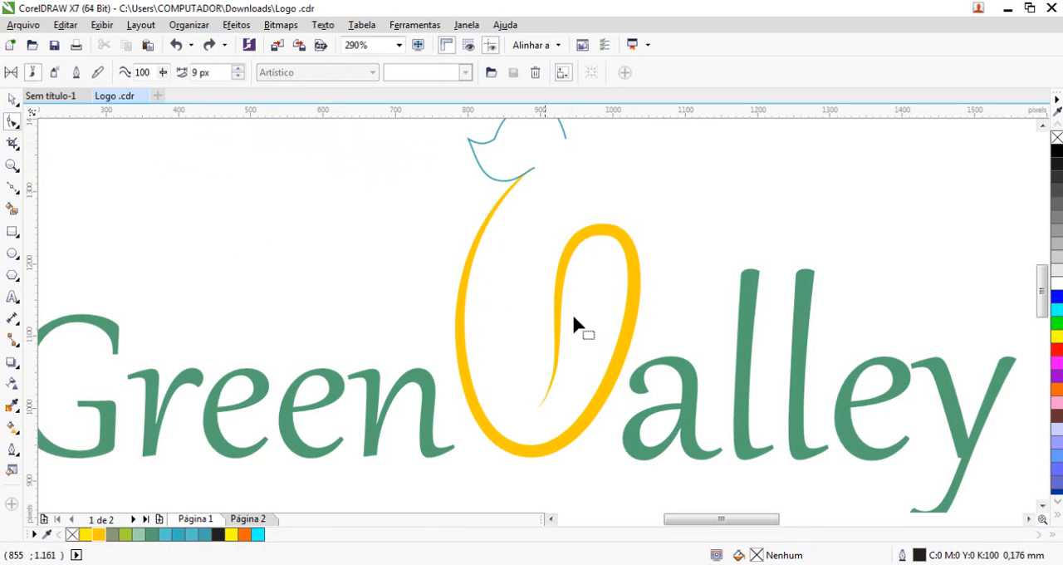
{"action": "left_click", "coordinate": [622, 291]}
{"action": "left_click_drag", "start_coordinate": [612, 233], "coordinate": [582, 306]}
{"action": "left_click_drag", "start_coordinate": [545, 373], "coordinate": [516, 396]}
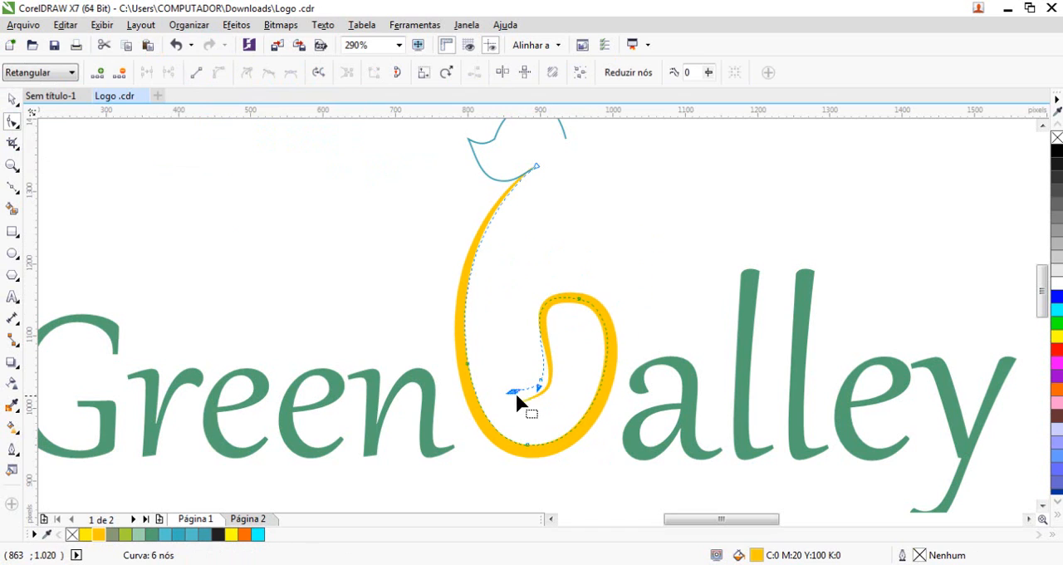
{"action": "left_click", "coordinate": [530, 451]}
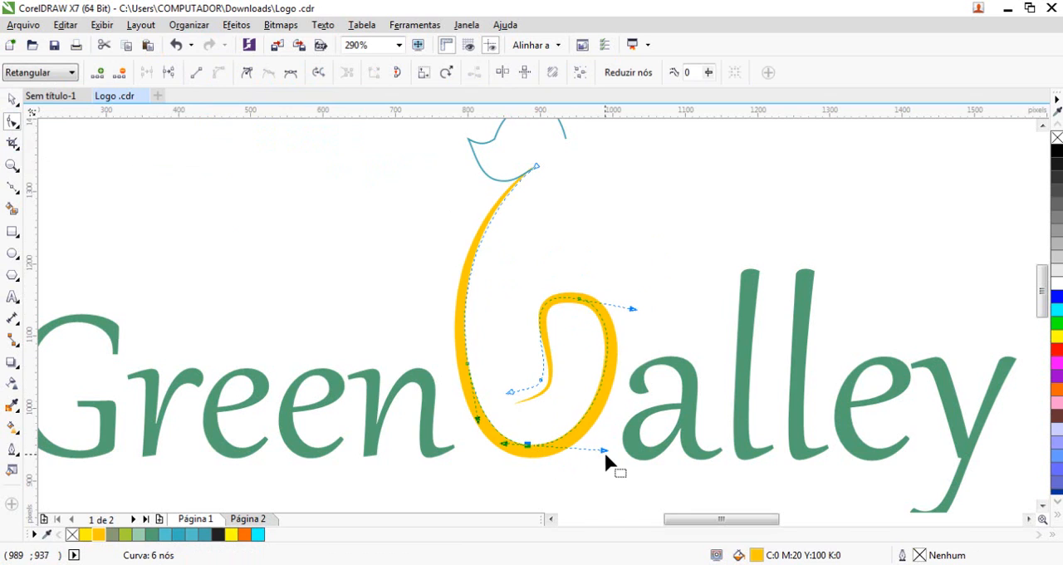
{"action": "left_click_drag", "start_coordinate": [604, 448], "coordinate": [629, 449]}
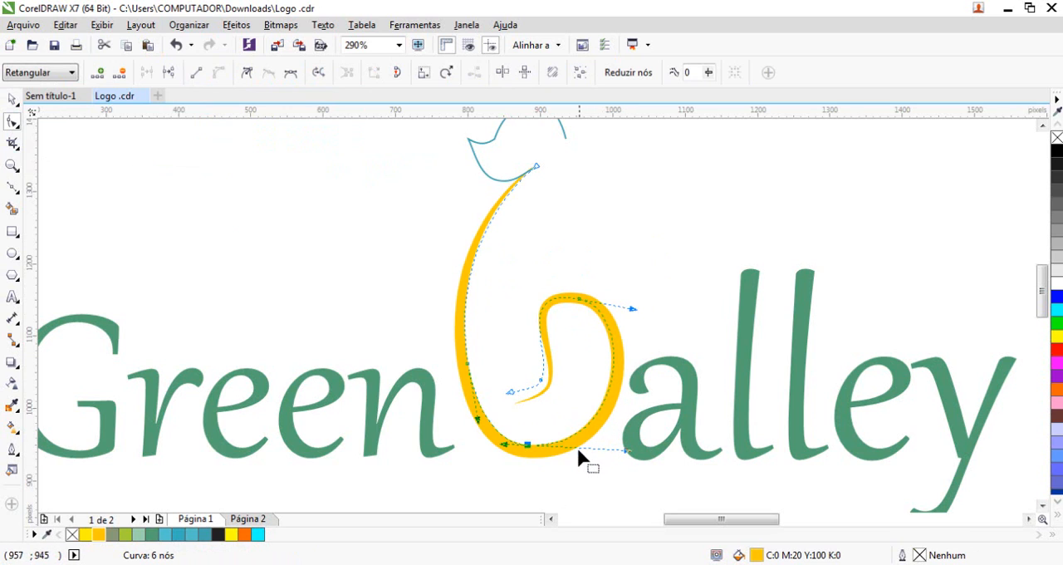
Delete the extra node near the V's inner tail and tilt the handles of the node on top of the loop
{"action": "double_click", "coordinate": [540, 380]}
{"action": "left_click", "coordinate": [579, 299]}
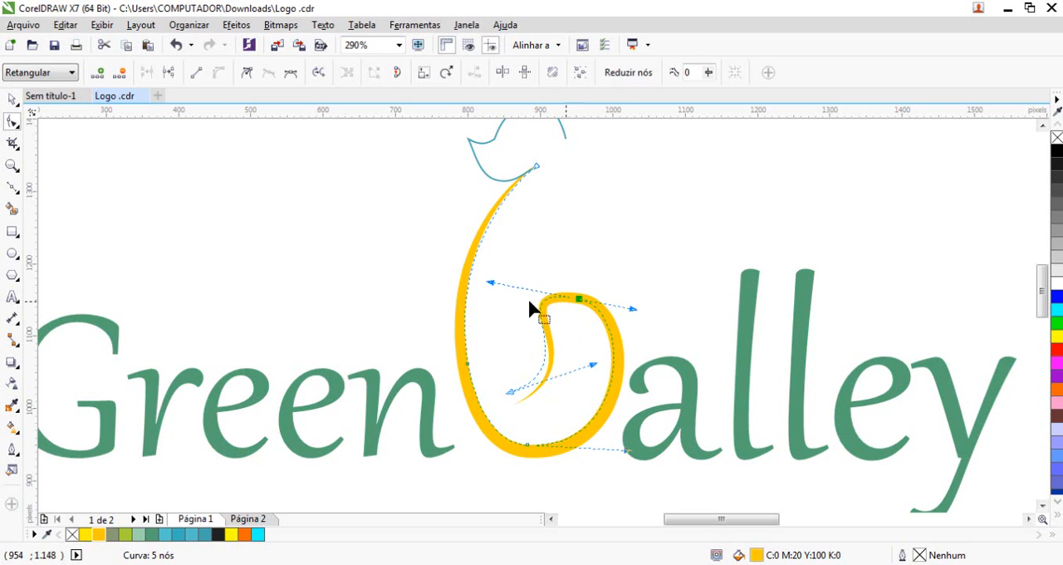
{"action": "left_click_drag", "start_coordinate": [491, 285], "coordinate": [494, 310]}
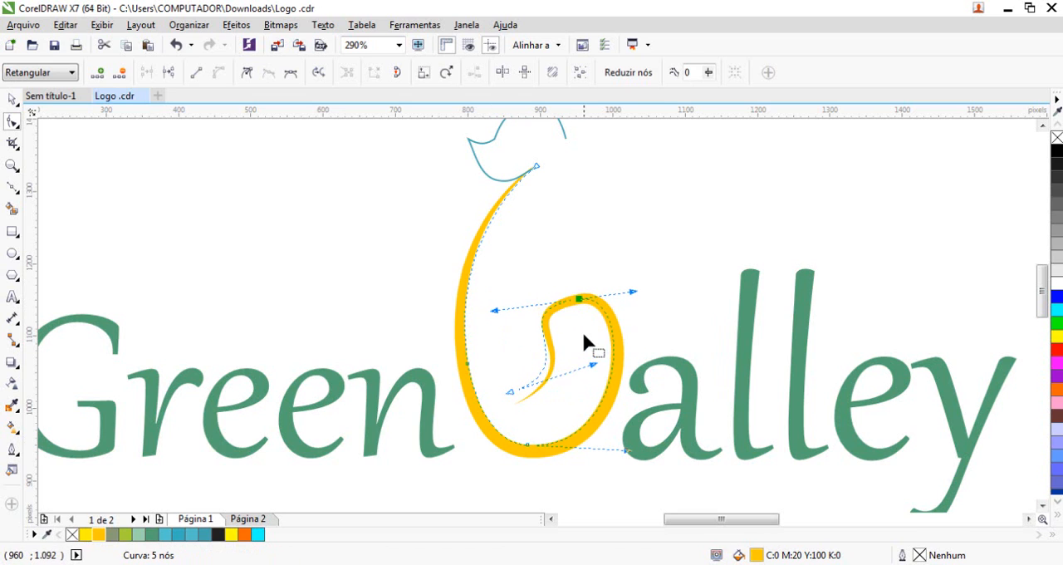
{"action": "left_click_drag", "start_coordinate": [430, 141], "coordinate": [789, 505]}
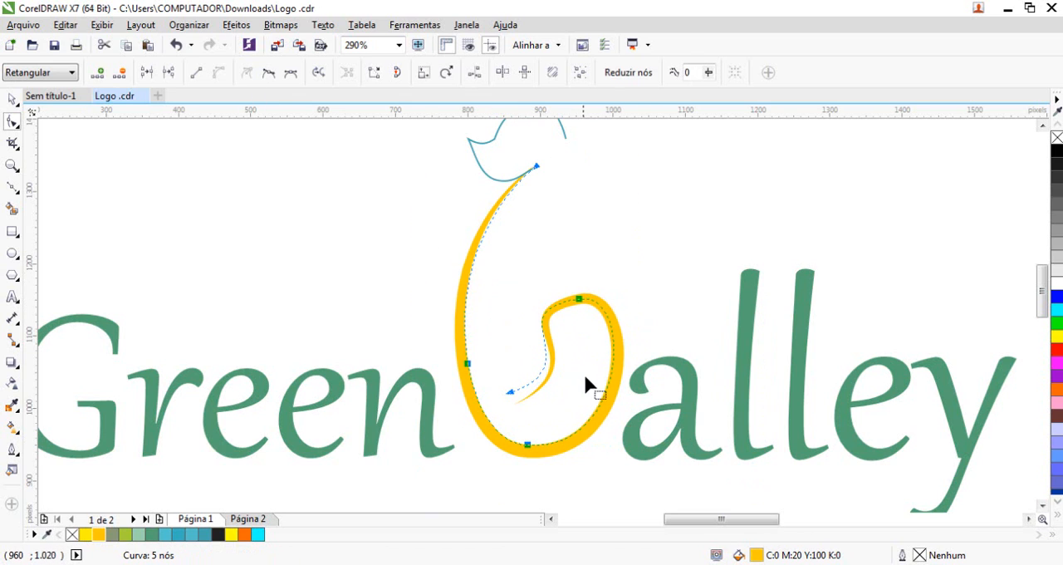
{"action": "left_click", "coordinate": [579, 299]}
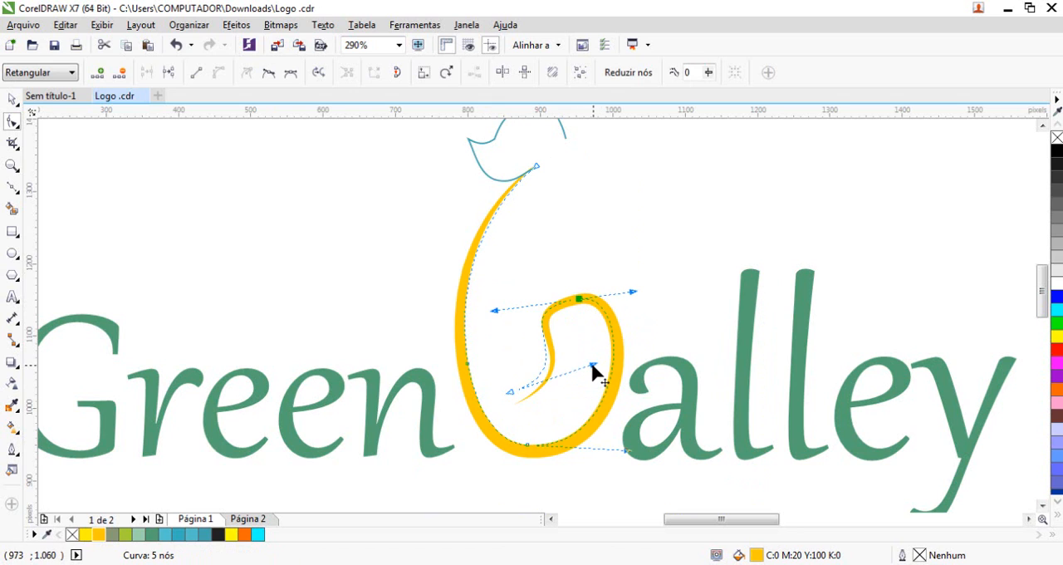
Smooth the V's inner tail by adjusting the curve handles of the loop-top node and the tail-end node
{"action": "left_click_drag", "start_coordinate": [592, 365], "coordinate": [574, 375]}
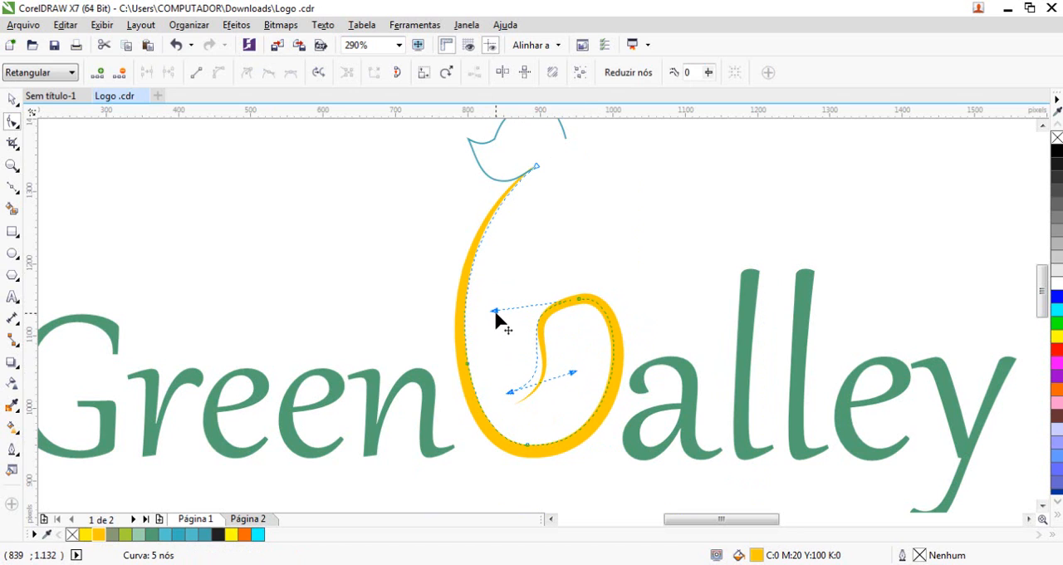
{"action": "left_click_drag", "start_coordinate": [496, 313], "coordinate": [514, 311]}
{"action": "left_click", "coordinate": [632, 296]}
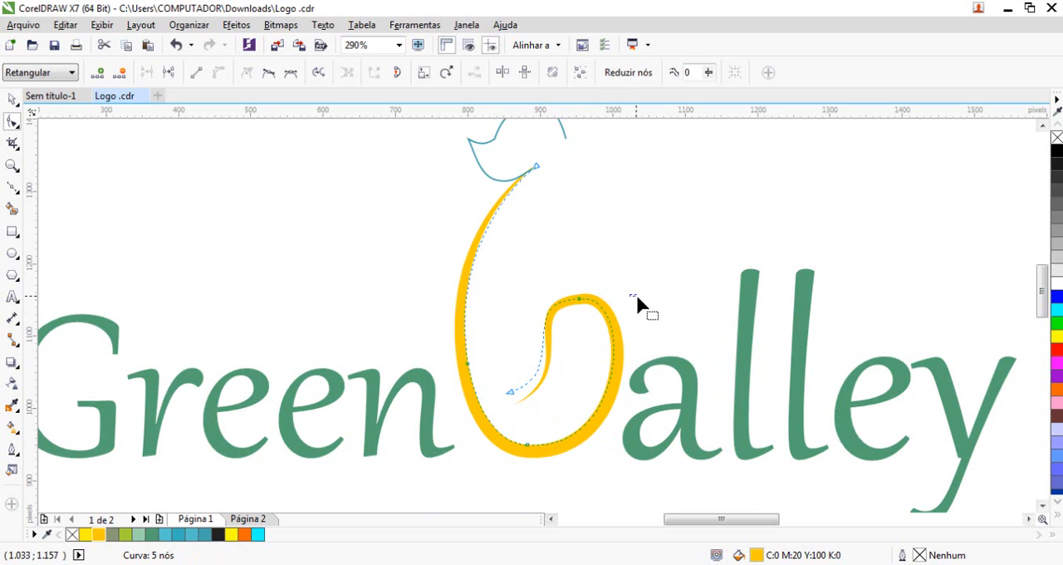
{"action": "left_click", "coordinate": [580, 299]}
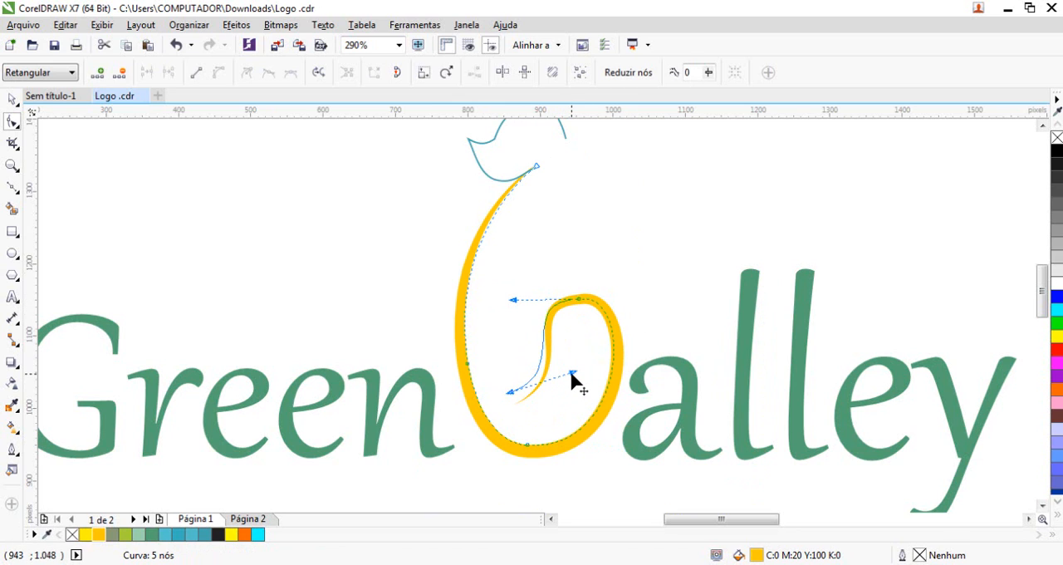
{"action": "left_click_drag", "start_coordinate": [572, 374], "coordinate": [561, 387]}
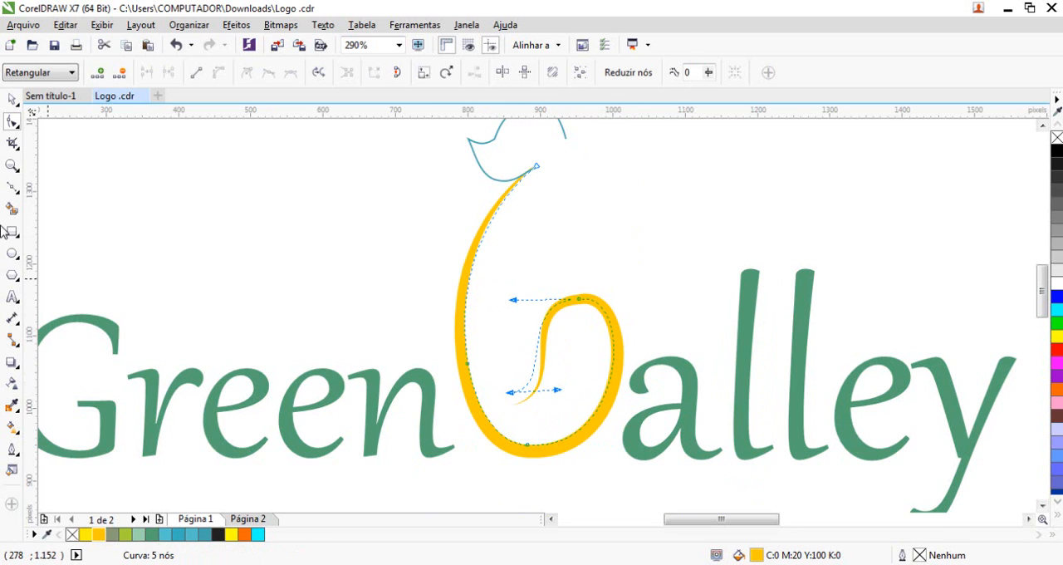
{"action": "left_click", "coordinate": [12, 99]}
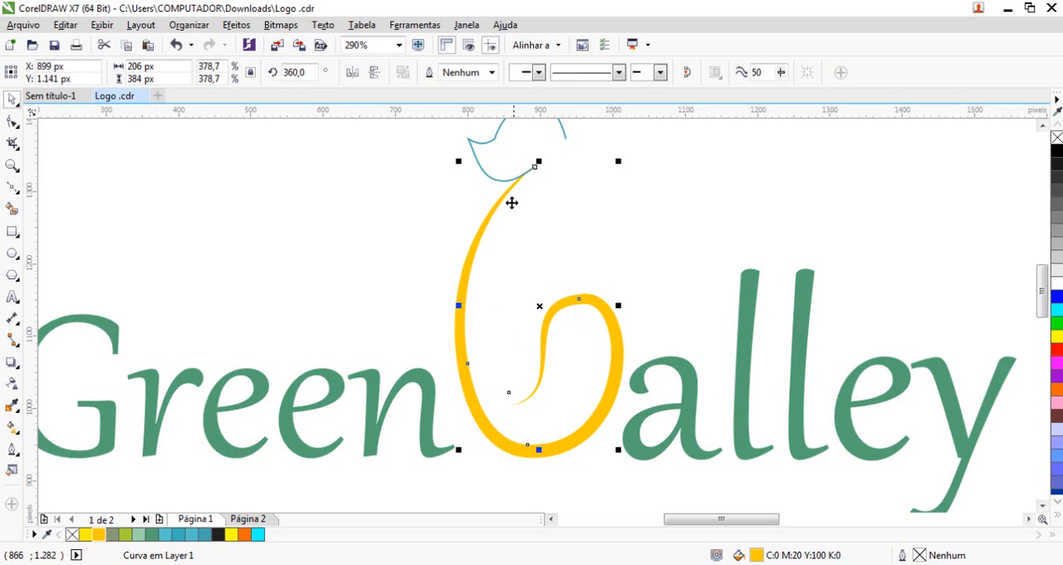
Add a node on the V's long upper stem and bend the stem inward toward the teal outline
{"action": "left_click", "coordinate": [477, 231]}
{"action": "double_click", "coordinate": [479, 230]}
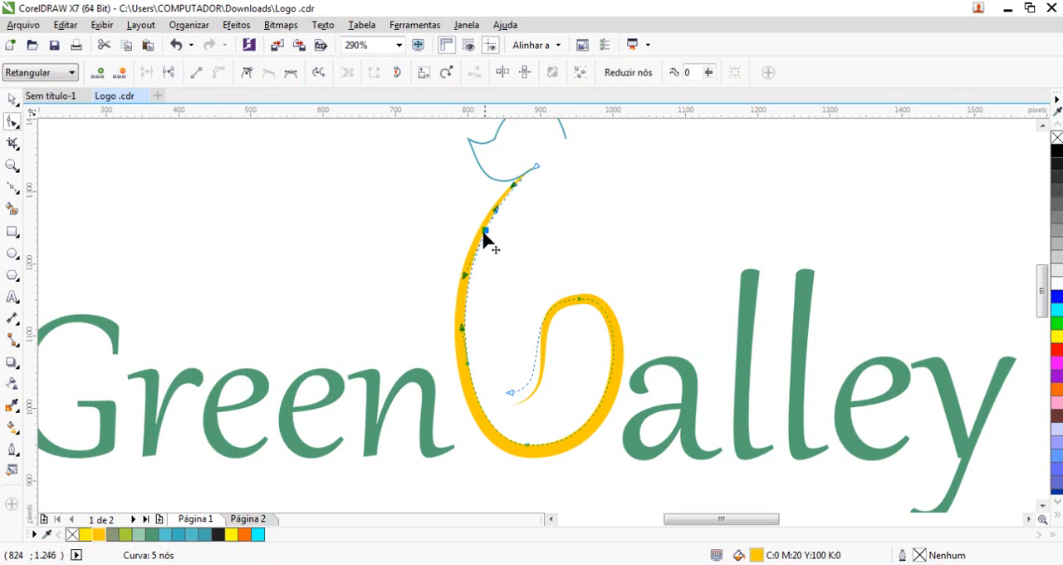
{"action": "left_click", "coordinate": [247, 72]}
{"action": "left_click_drag", "start_coordinate": [485, 230], "coordinate": [491, 239]}
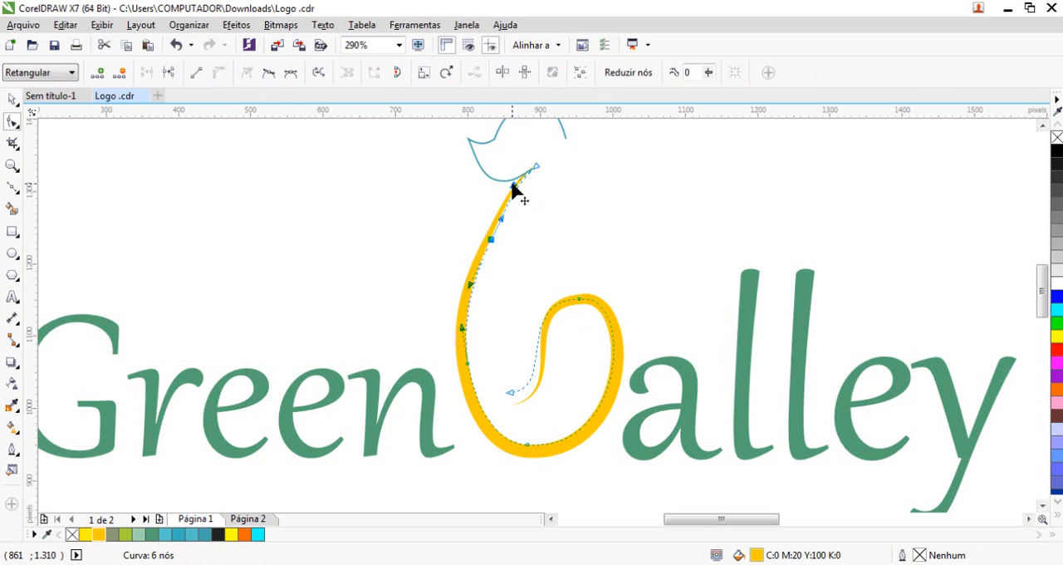
{"action": "left_click_drag", "start_coordinate": [513, 189], "coordinate": [517, 202]}
{"action": "left_click", "coordinate": [11, 98]}
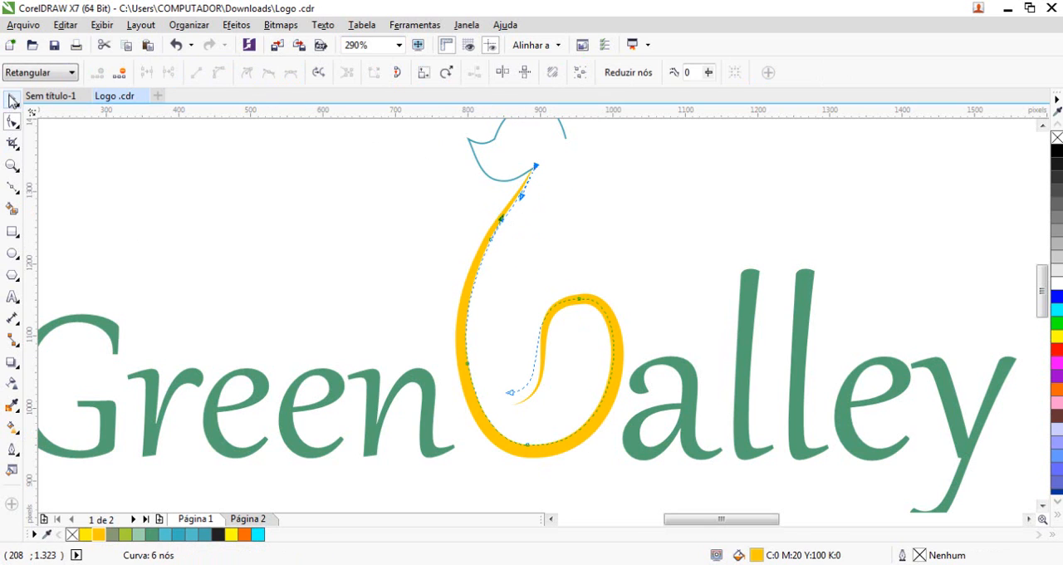
{"action": "left_click", "coordinate": [254, 221]}
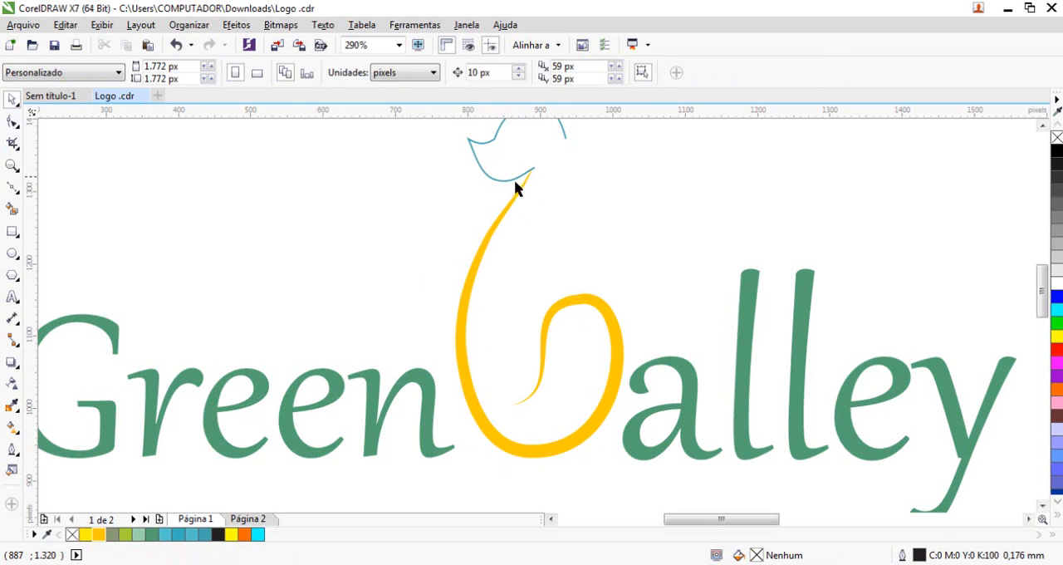
Rotate the yellow V counter-clockwise by about 4.7° and nudge it slightly away from the "a" of "alley"
{"action": "left_click", "coordinate": [597, 419]}
{"action": "mouse_move", "coordinate": [631, 464]}
{"action": "left_mouse_down"}
{"action": "mouse_move", "coordinate": [640, 458]}
{"action": "mouse_move", "coordinate": [640, 467]}
{"action": "left_mouse_up"}
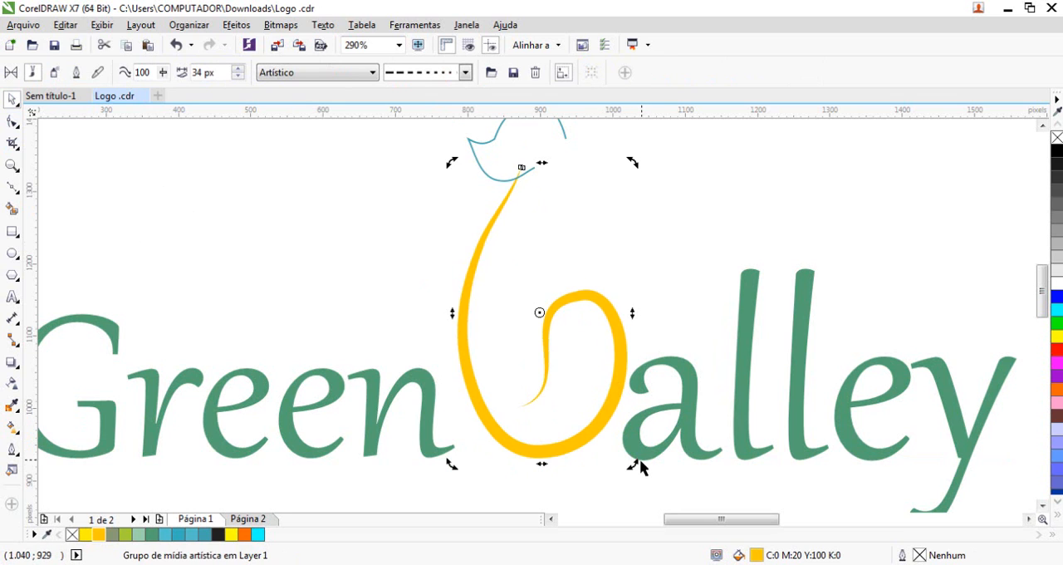
{"action": "left_click", "coordinate": [675, 339]}
{"action": "scroll", "coordinate": [648, 413], "scroll_direction": "up", "scroll_amount": 3}
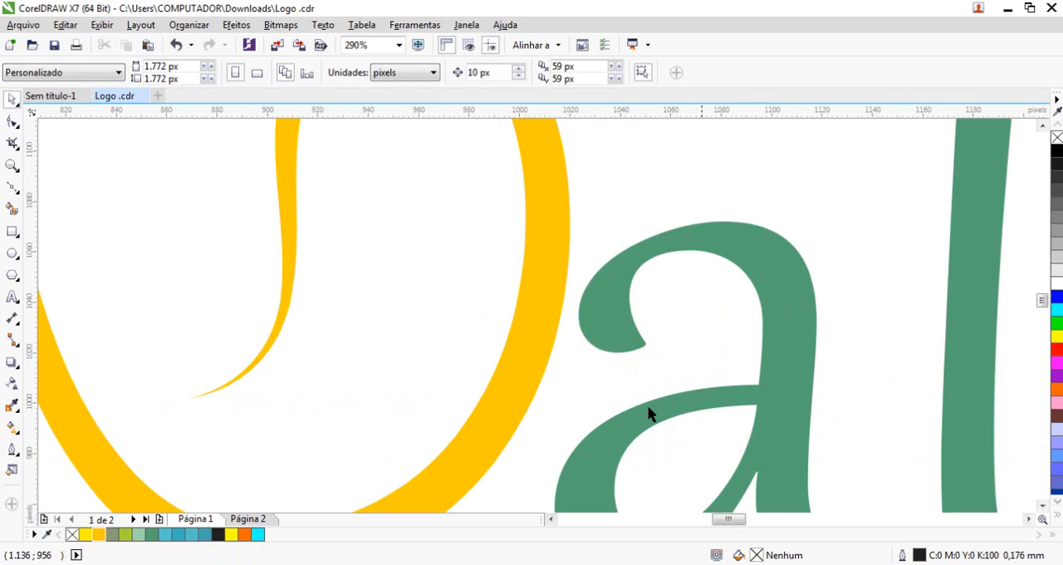
{"action": "left_click", "coordinate": [533, 320]}
{"action": "scroll", "coordinate": [533, 320], "scroll_direction": "down", "scroll_amount": 3}
{"action": "left_click", "coordinate": [606, 259]}
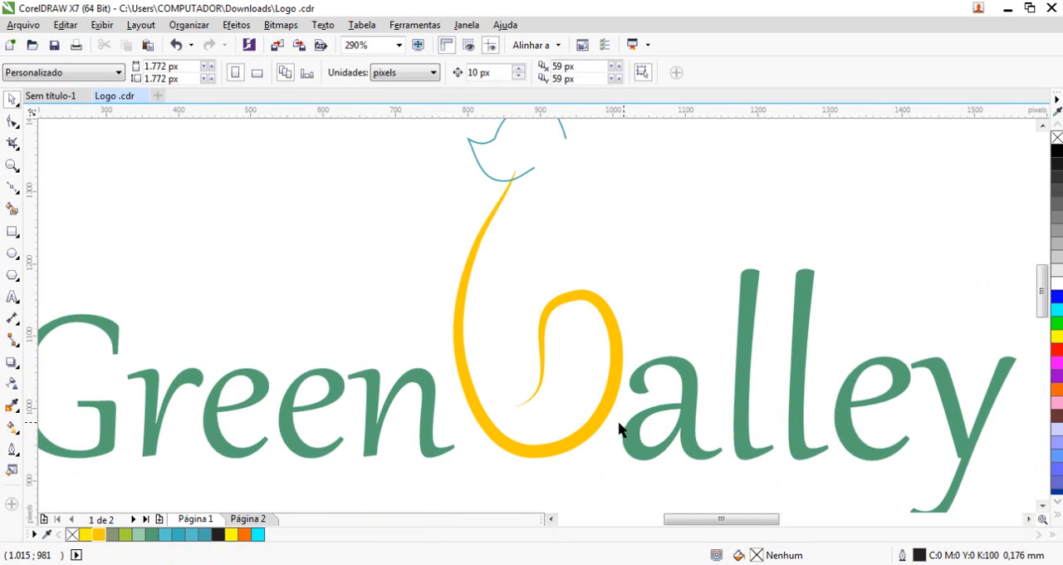
Move the word "Green" slightly left to widen its gap to the yellow V
{"action": "left_click_drag", "start_coordinate": [423, 436], "coordinate": [407, 436]}
{"action": "left_click", "coordinate": [367, 227]}
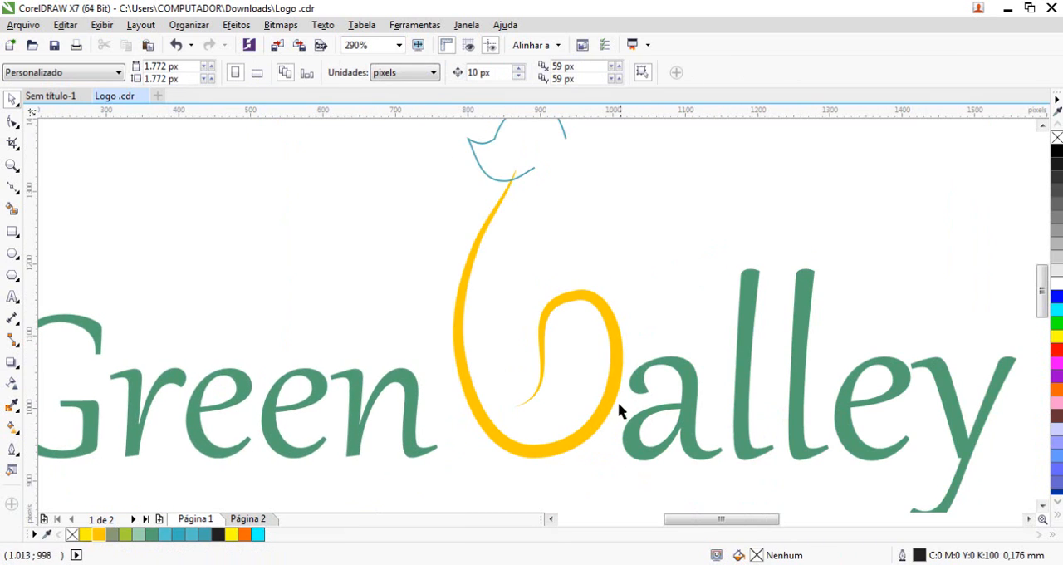
{"action": "scroll", "coordinate": [565, 248], "scroll_direction": "down", "scroll_amount": 1}
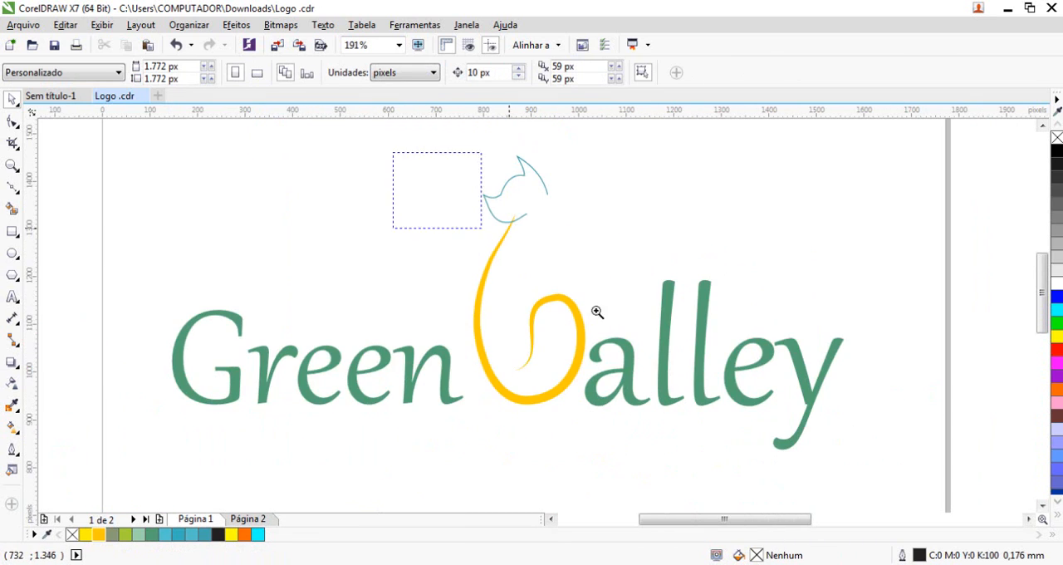
Move the teal outline off the tip of the yellow V, to about X 799 px, Y 1354 px
{"action": "scroll", "coordinate": [598, 308], "scroll_direction": "up", "scroll_amount": 1}
{"action": "left_click", "coordinate": [532, 190]}
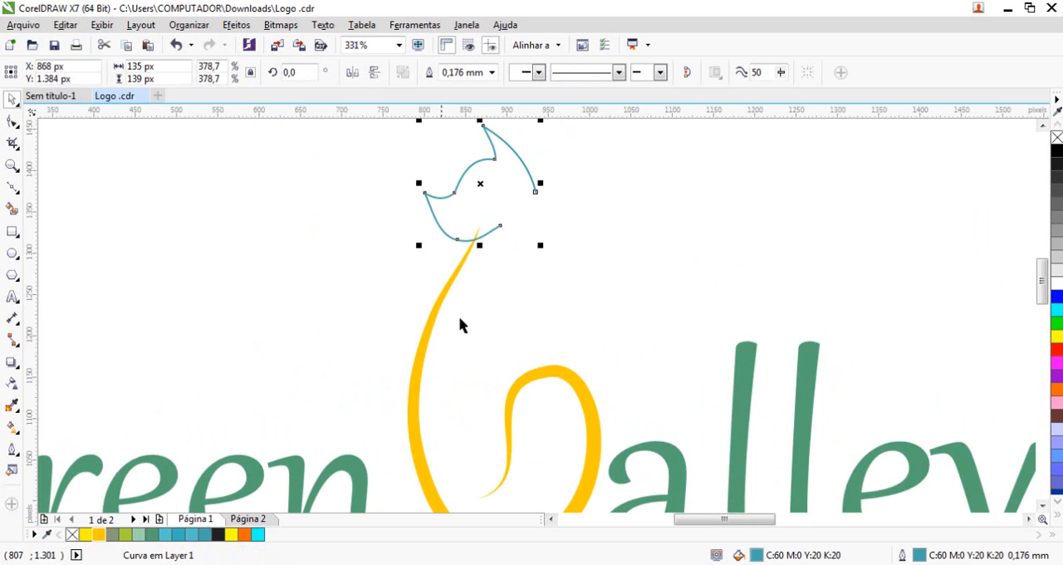
{"action": "left_click", "coordinate": [459, 268]}
{"action": "key", "text": "F2"}
{"action": "mouse_move", "coordinate": [358, 166]}
{"action": "left_mouse_down"}
{"action": "mouse_move", "coordinate": [589, 321]}
{"action": "mouse_move", "coordinate": [643, 331]}
{"action": "left_mouse_up"}
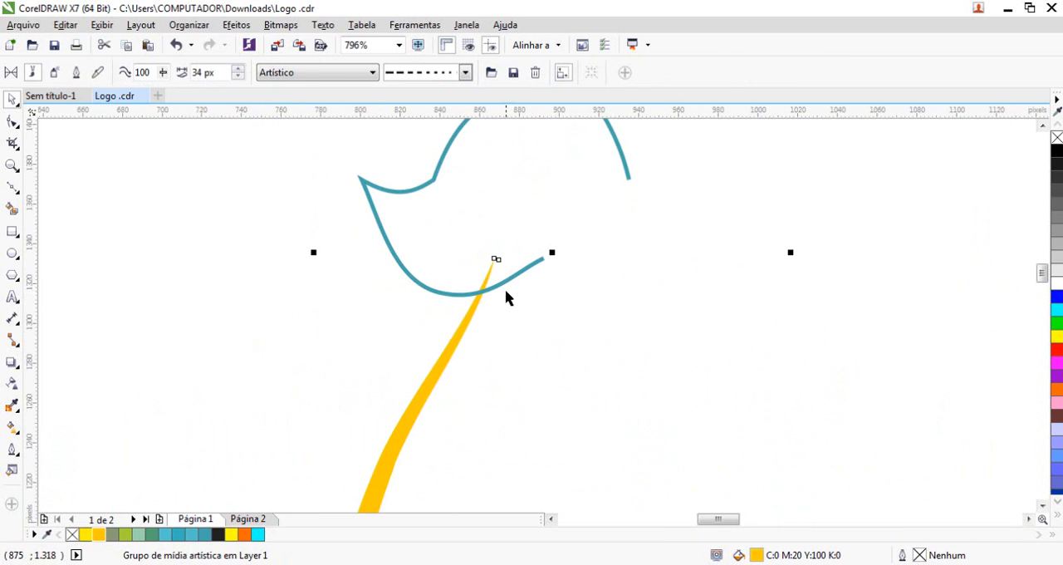
{"action": "mouse_move", "coordinate": [521, 270]}
{"action": "left_mouse_down"}
{"action": "mouse_move", "coordinate": [438, 265]}
{"action": "mouse_move", "coordinate": [384, 330]}
{"action": "left_mouse_up"}
{"action": "key", "text": "F3"}
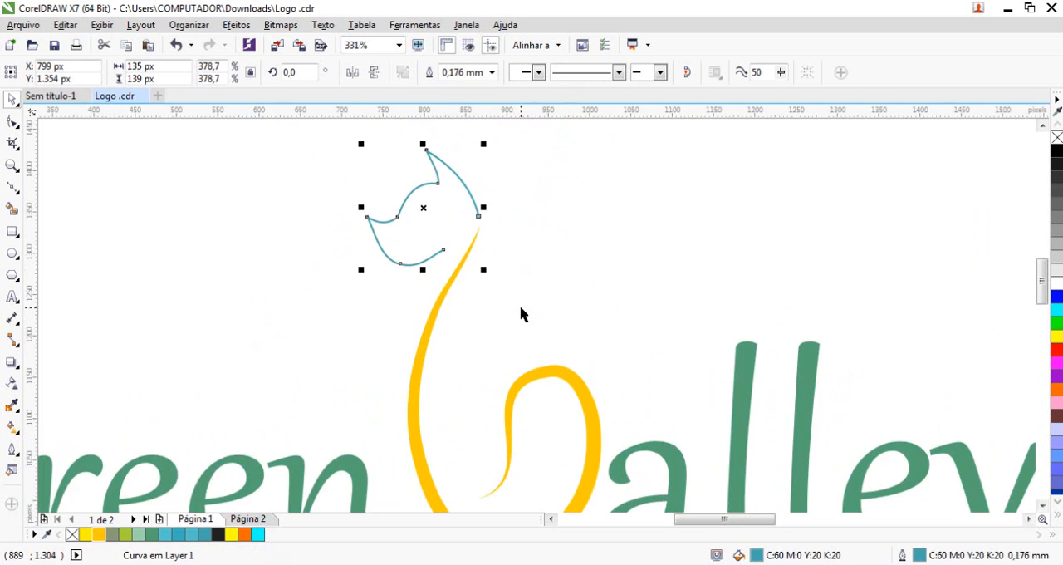
Break apart the yellow V's artistic media group and delete its thin black control curve
{"action": "scroll", "coordinate": [453, 212], "scroll_direction": "down", "scroll_amount": 3}
{"action": "scroll", "coordinate": [517, 320], "scroll_direction": "up", "scroll_amount": 3}
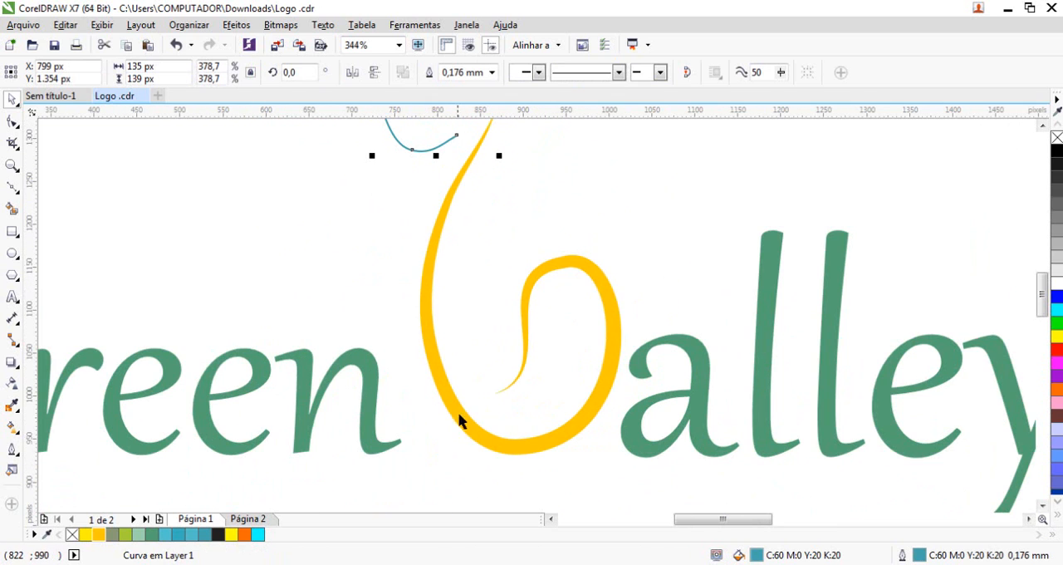
{"action": "left_click", "coordinate": [482, 435]}
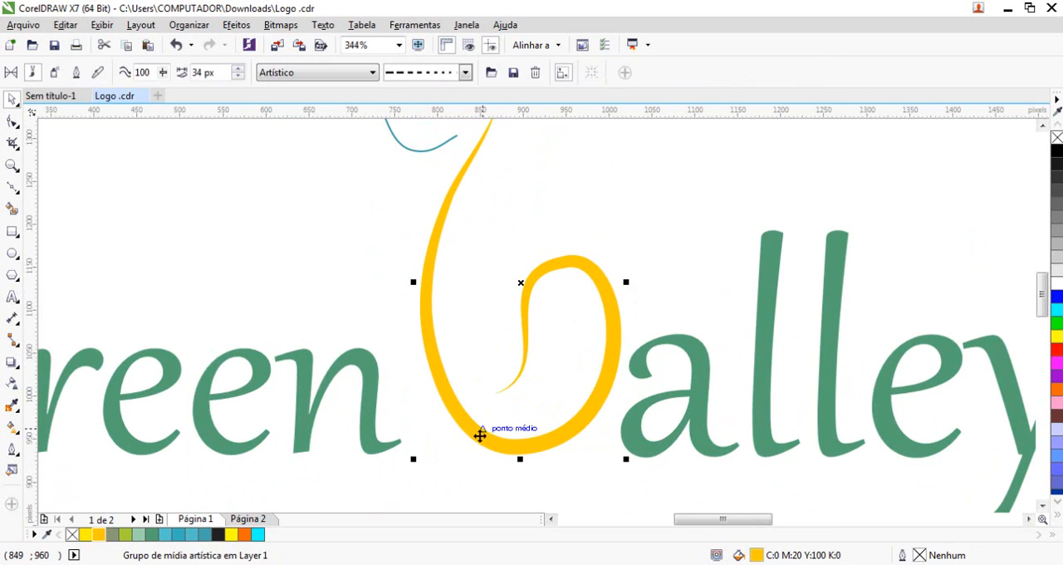
{"action": "left_click", "coordinate": [461, 180]}
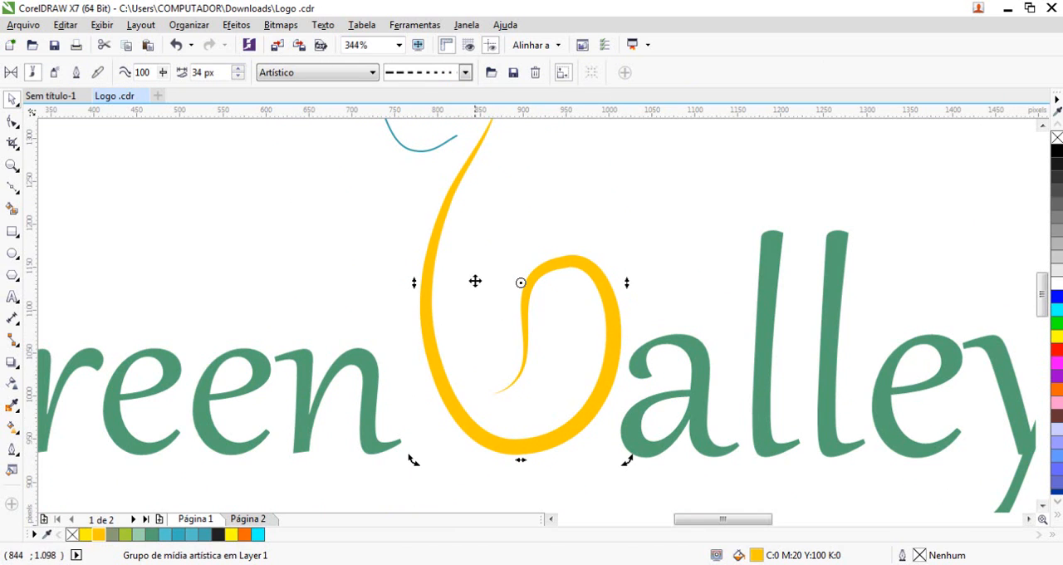
{"action": "left_click", "coordinate": [189, 25]}
{"action": "left_click", "coordinate": [249, 116]}
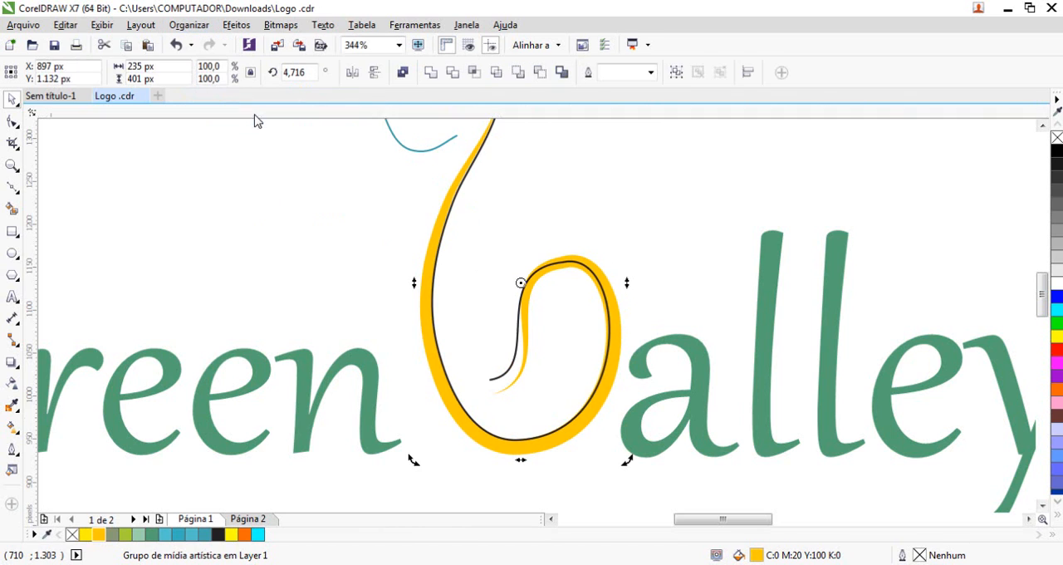
{"action": "left_click", "coordinate": [515, 347]}
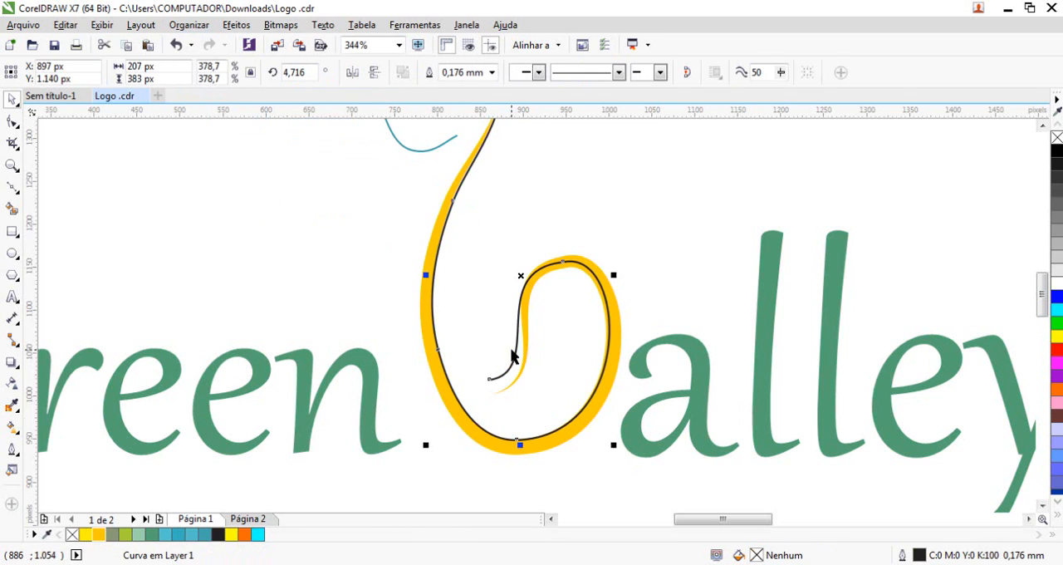
{"action": "key", "text": "Delete"}
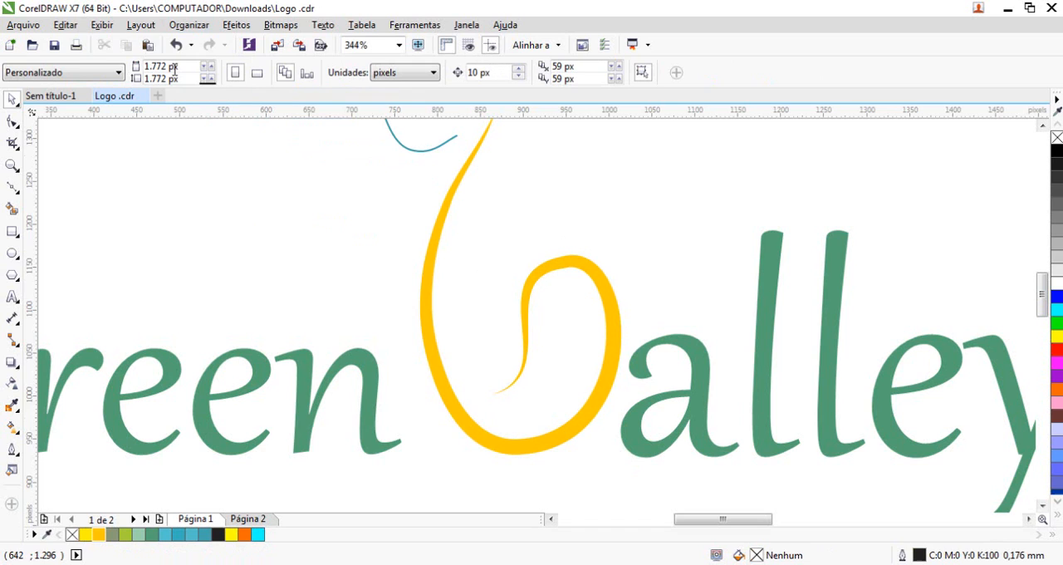
Try to thin the bottom of the yellow V by deleting inner-edge nodes of its curve, and undo both deletions
{"action": "left_click", "coordinate": [613, 279]}
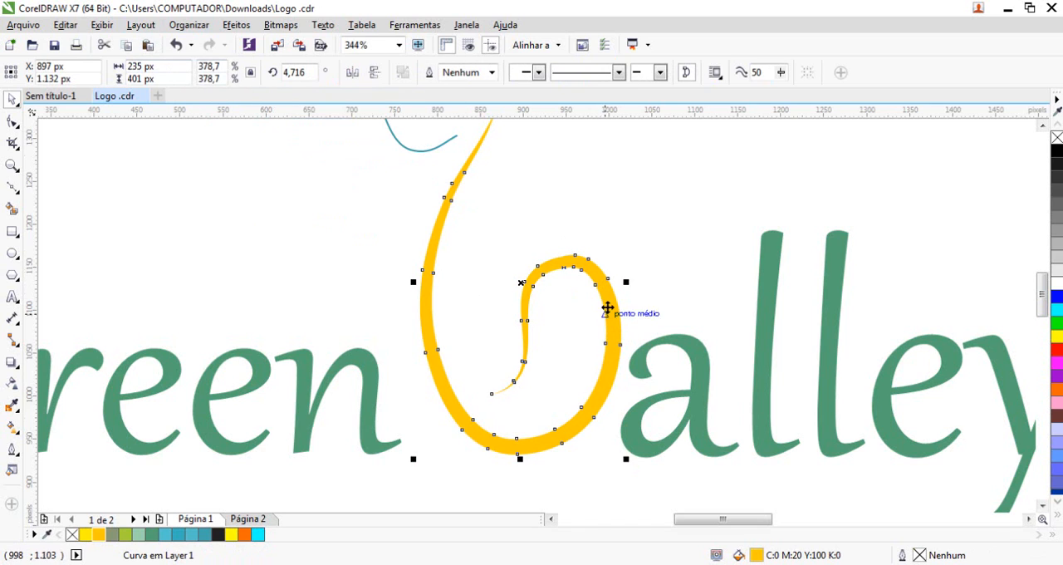
{"action": "key", "text": "F10"}
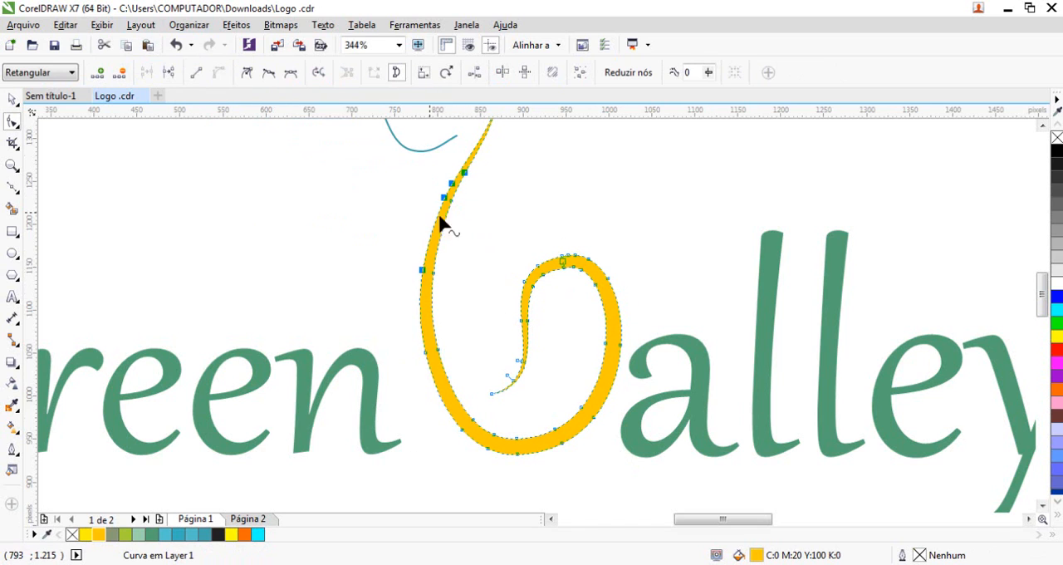
{"action": "left_click", "coordinate": [472, 419]}
{"action": "left_click_drag", "start_coordinate": [475, 426], "coordinate": [440, 473]}
{"action": "key", "text": "Delete"}
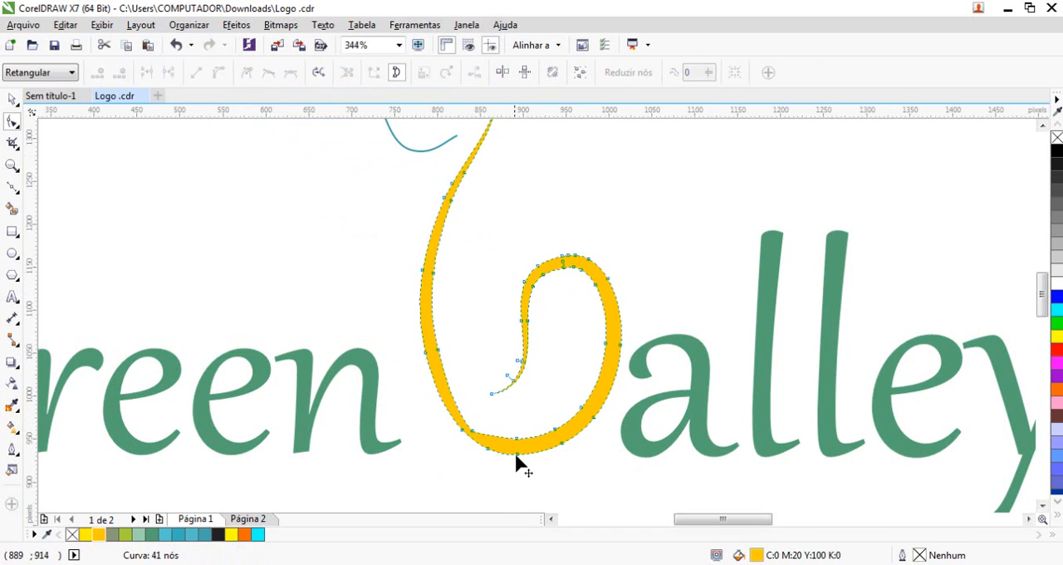
{"action": "left_click_drag", "start_coordinate": [521, 440], "coordinate": [532, 450]}
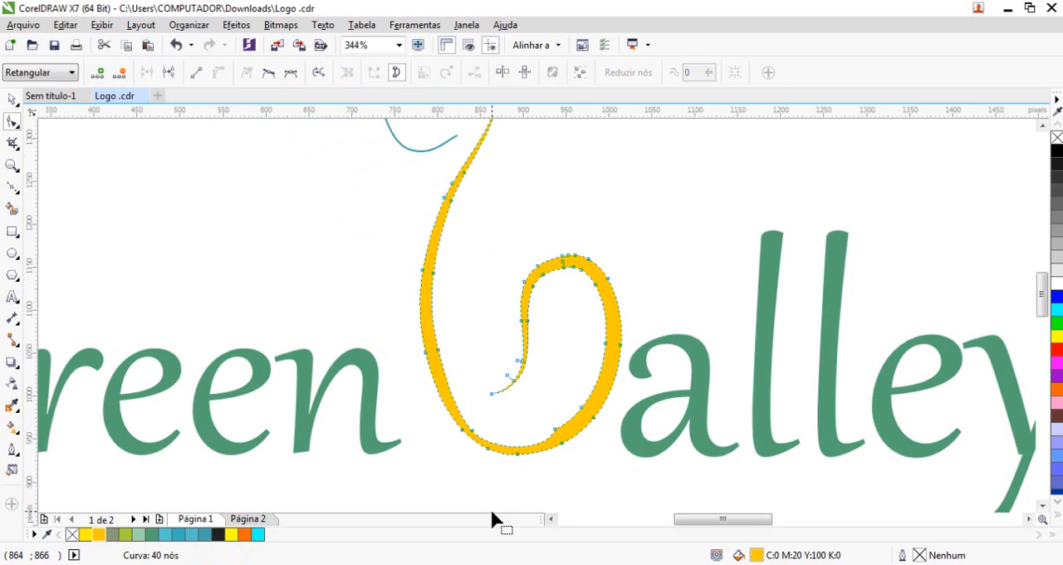
{"action": "key", "text": "ctrl+z"}
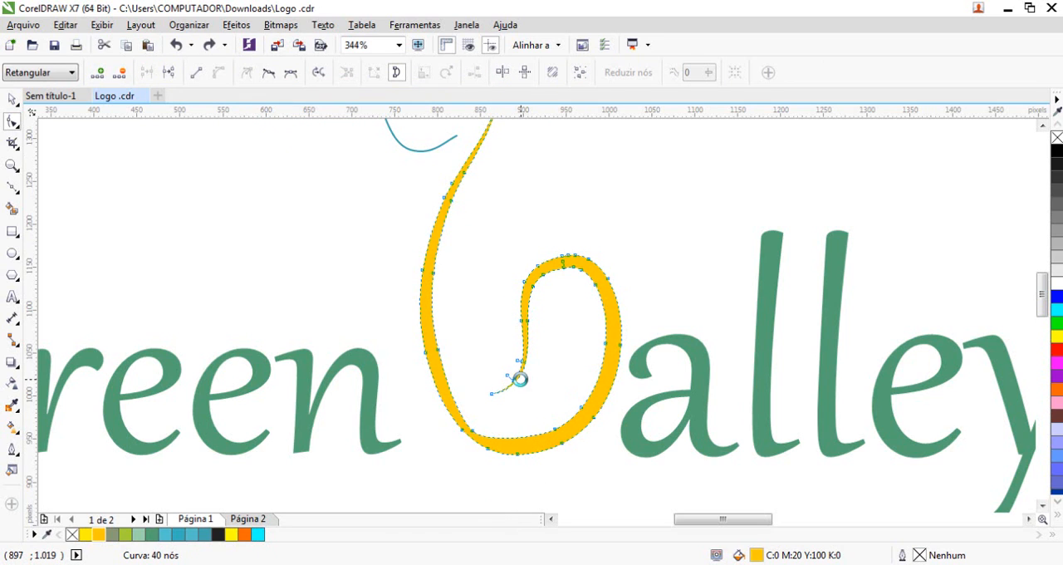
{"action": "key", "text": "ctrl+z"}
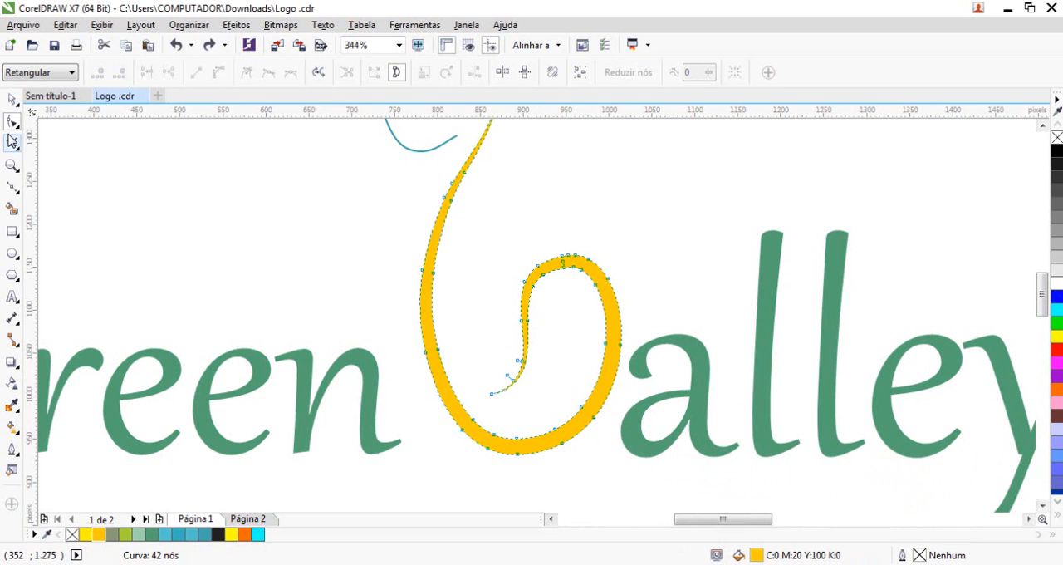
Recolour the teal animal-head outline to Deep Yellow and enlarge it to about 152 by 156 px
{"action": "left_click", "coordinate": [12, 99]}
{"action": "scroll", "coordinate": [479, 249], "scroll_direction": "down", "scroll_amount": 2}
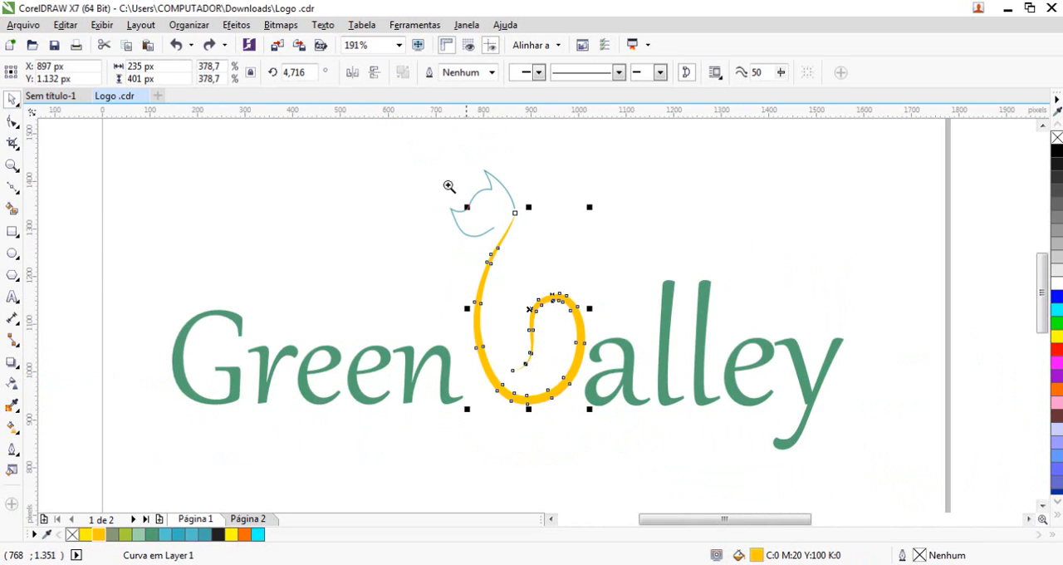
{"action": "left_click_drag", "start_coordinate": [413, 166], "coordinate": [598, 423]}
{"action": "left_click_drag", "start_coordinate": [410, 151], "coordinate": [595, 272]}
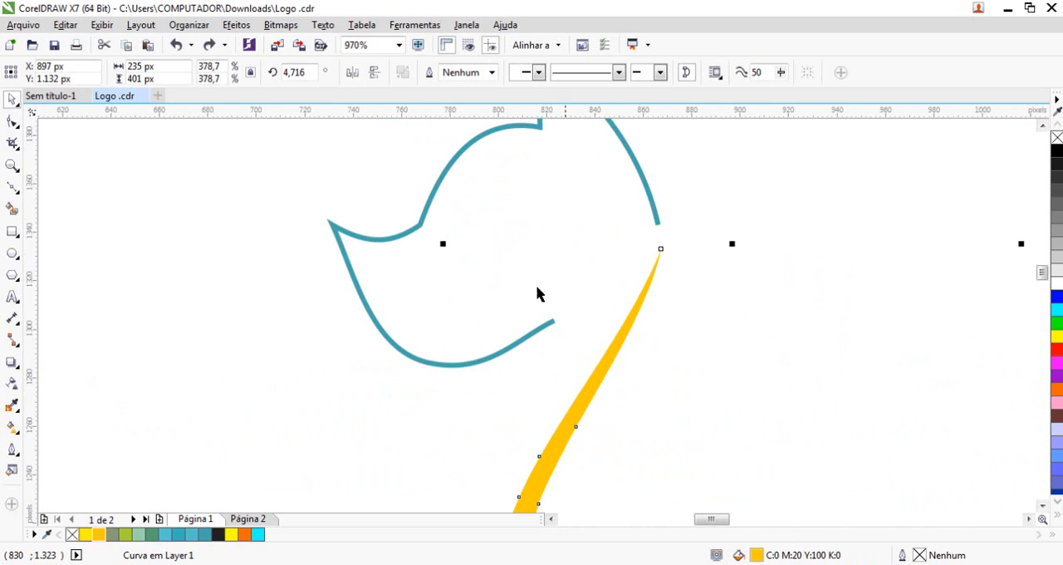
{"action": "key", "text": "F3"}
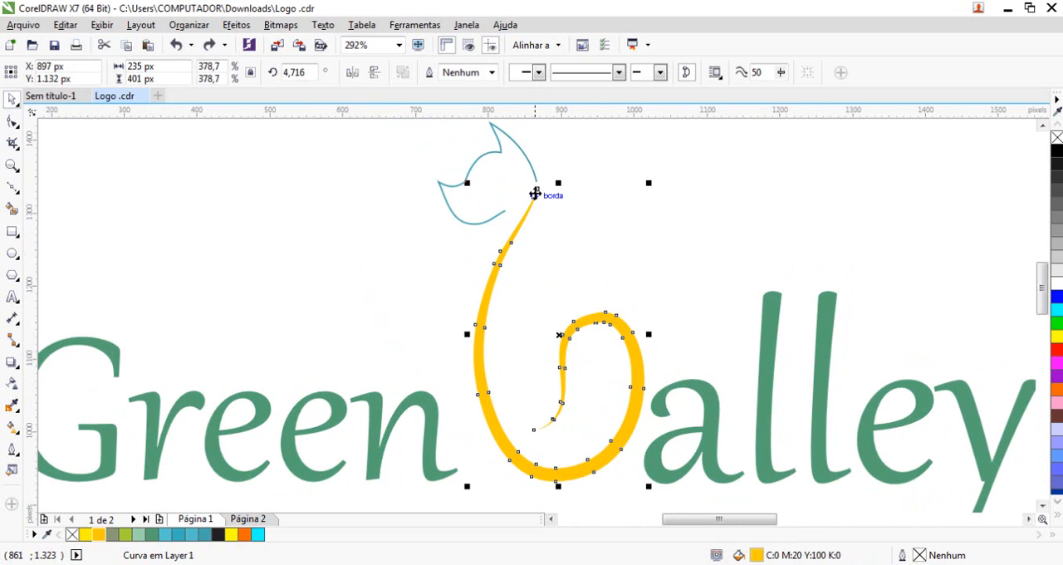
{"action": "left_click", "coordinate": [534, 224]}
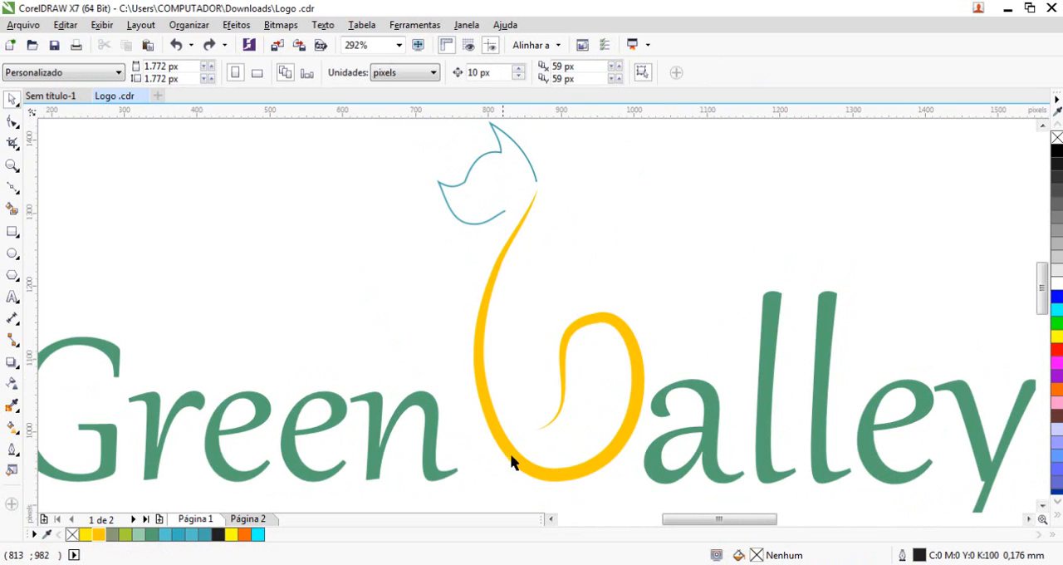
{"action": "left_click", "coordinate": [497, 213]}
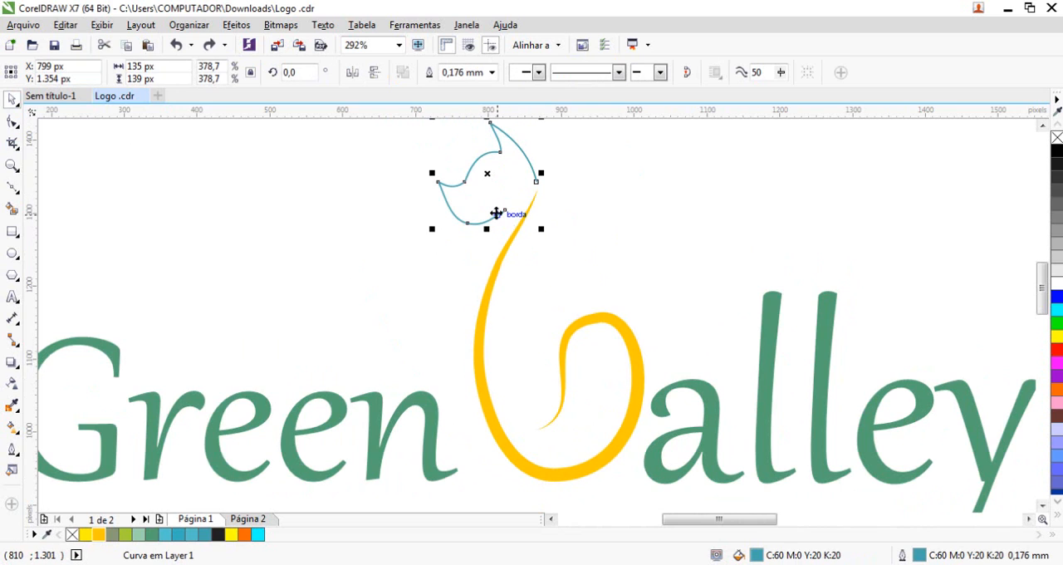
{"action": "right_click", "coordinate": [99, 536]}
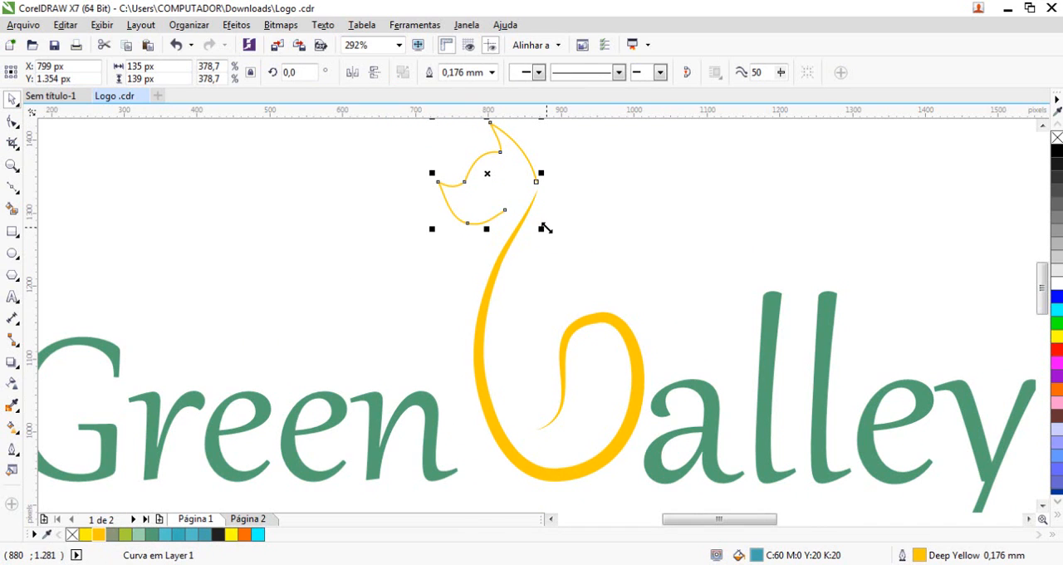
{"action": "left_click_drag", "start_coordinate": [542, 228], "coordinate": [553, 241]}
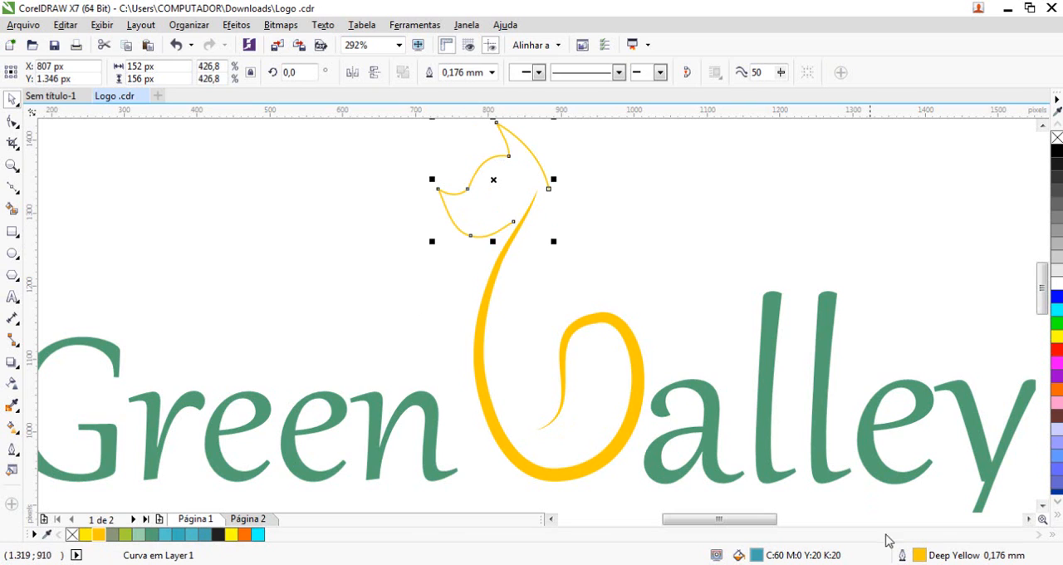
Set the head's outline to 1.0 mm wide with a calligraphic nib of 24% stretch at -56.3°
{"action": "double_click", "coordinate": [920, 556]}
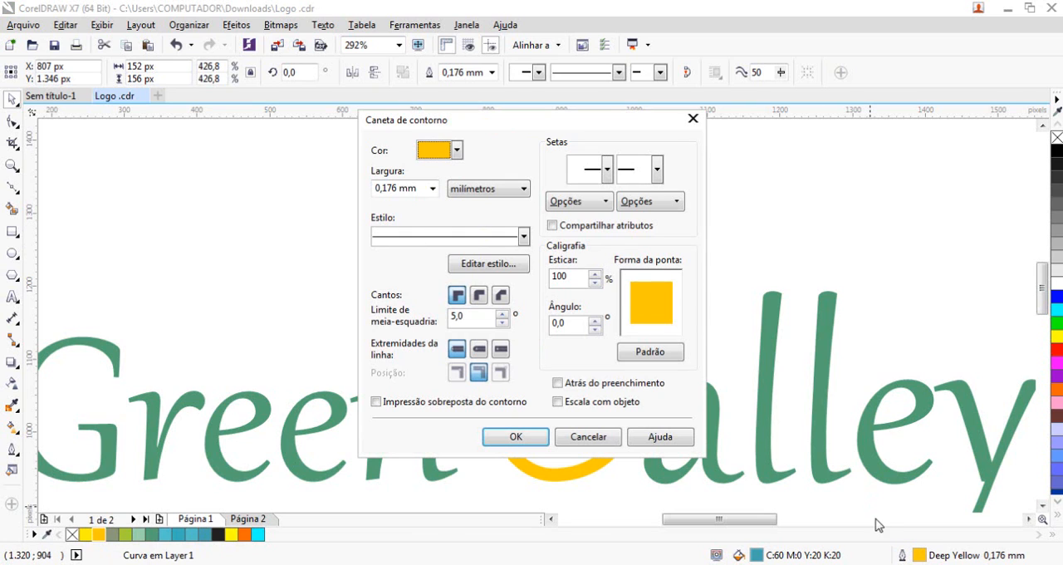
{"action": "left_click", "coordinate": [431, 190]}
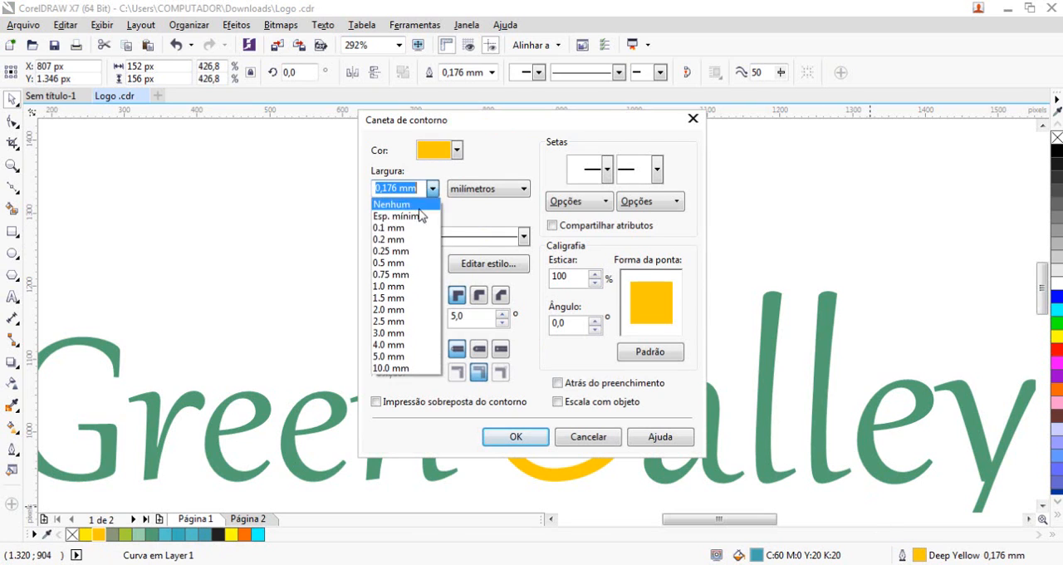
{"action": "left_click", "coordinate": [405, 287]}
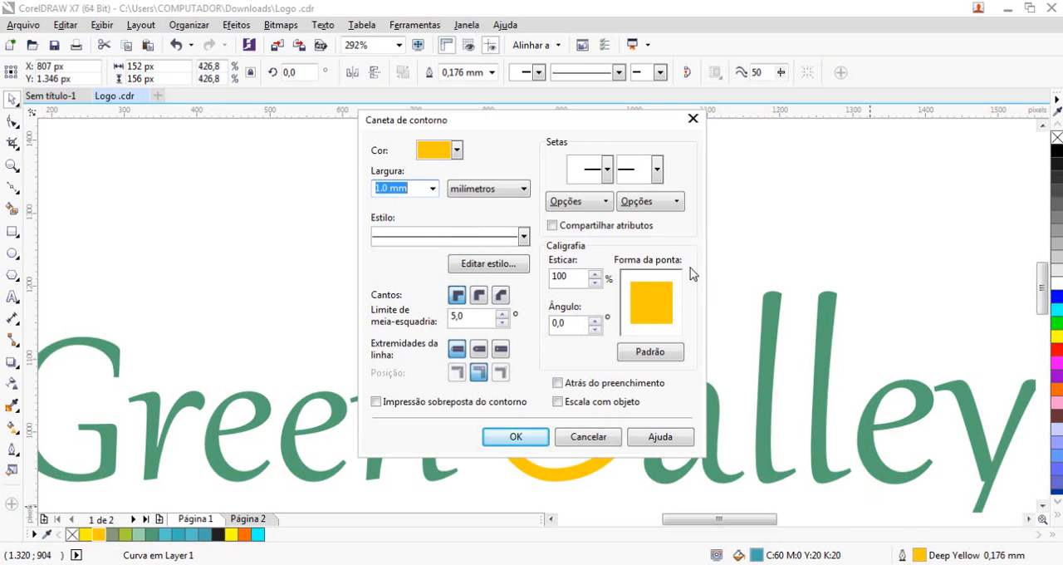
{"action": "left_click_drag", "start_coordinate": [668, 323], "coordinate": [656, 309]}
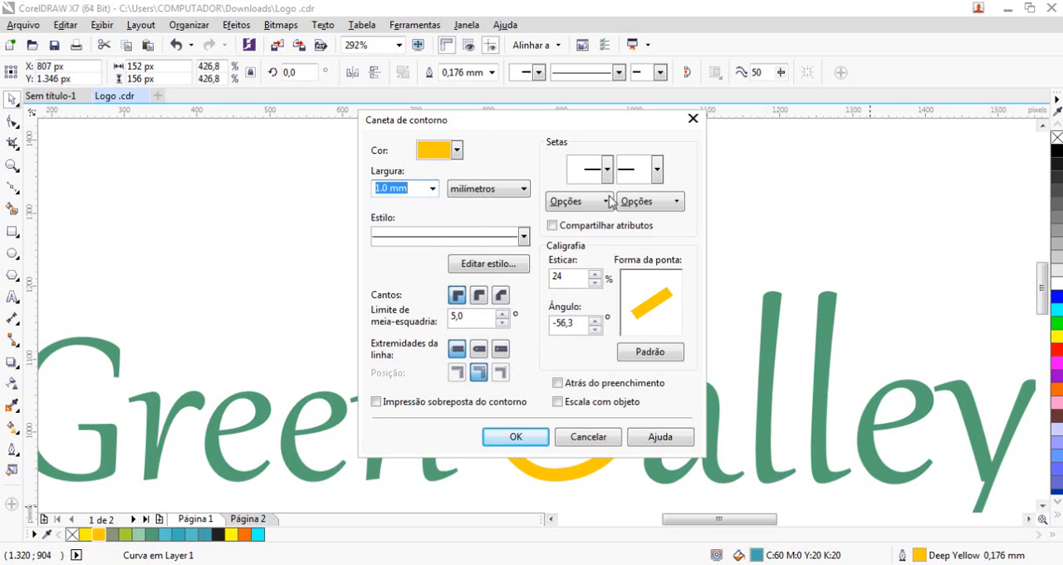
Give the head's outline round corners and round line caps, place it behind the fill, scale it with the object, and apply
{"action": "left_click_drag", "start_coordinate": [542, 120], "coordinate": [648, 87]}
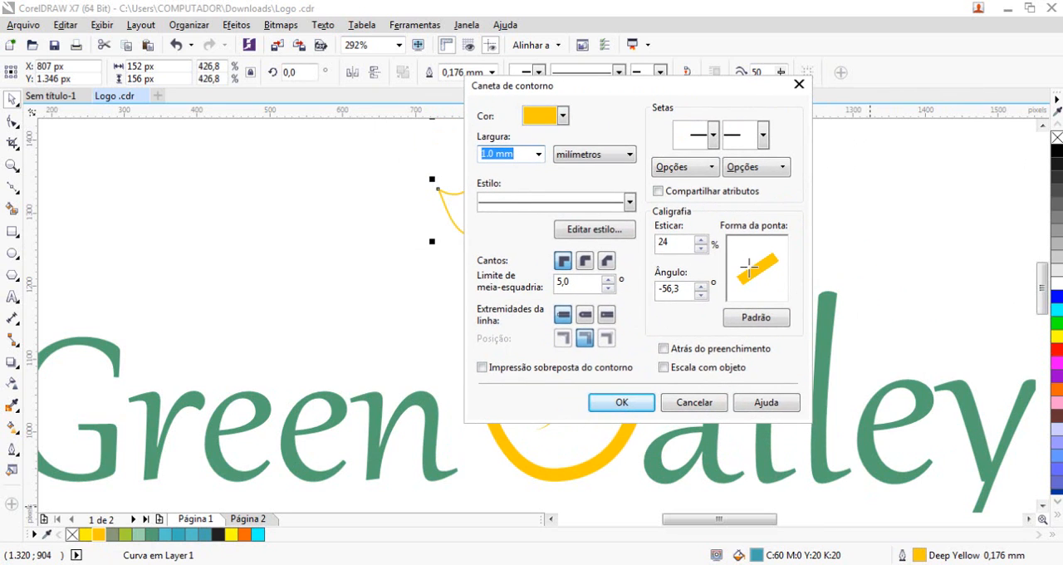
{"action": "left_click", "coordinate": [584, 260]}
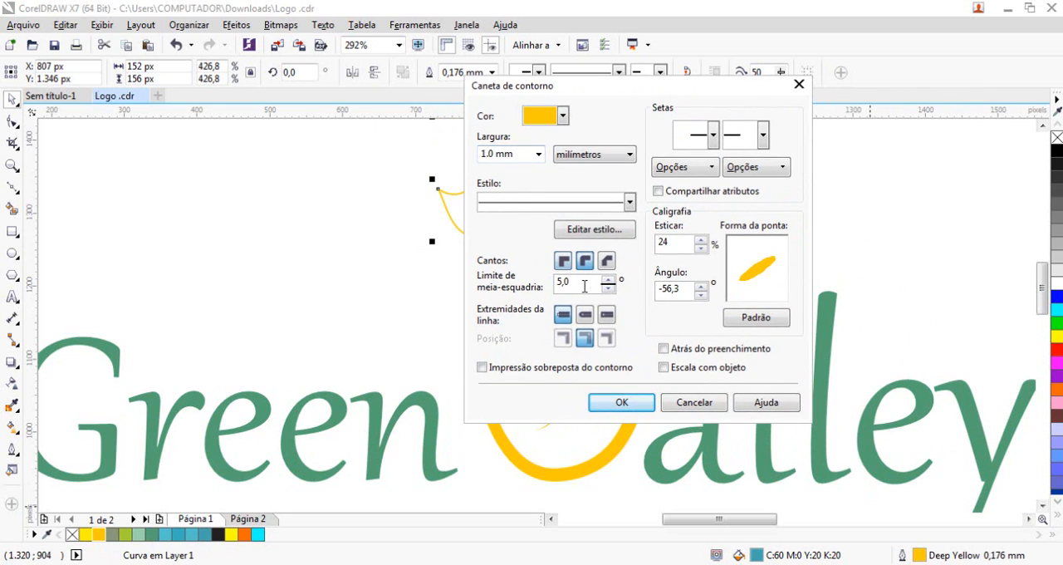
{"action": "left_click", "coordinate": [583, 317]}
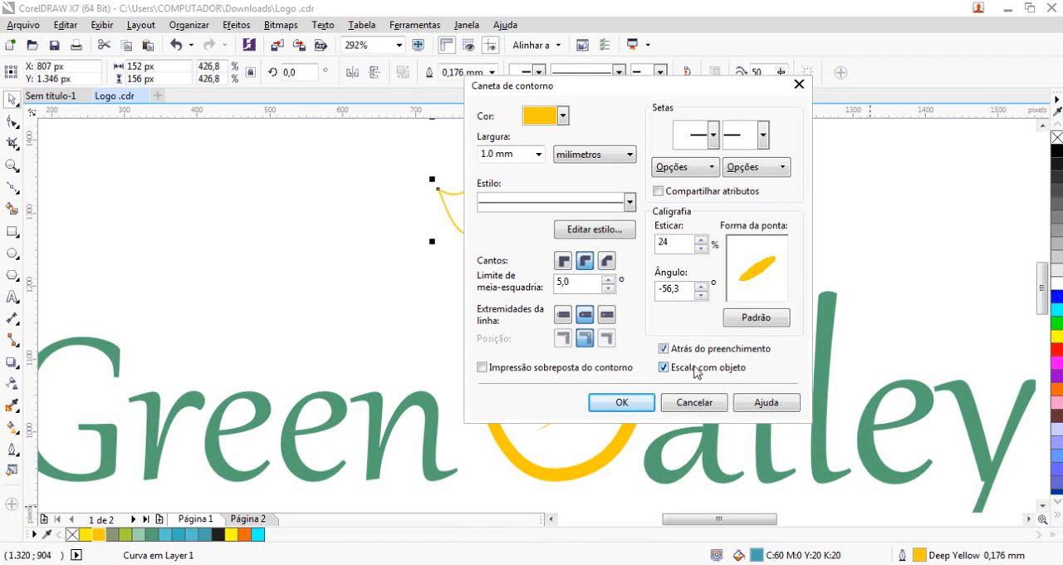
{"action": "left_click", "coordinate": [622, 402]}
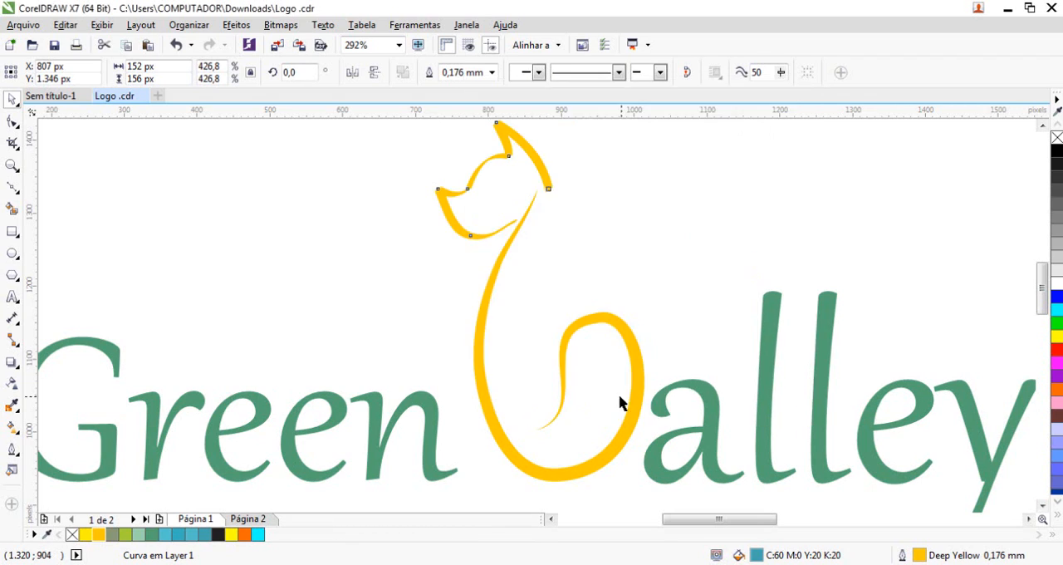
{"action": "left_click", "coordinate": [498, 238]}
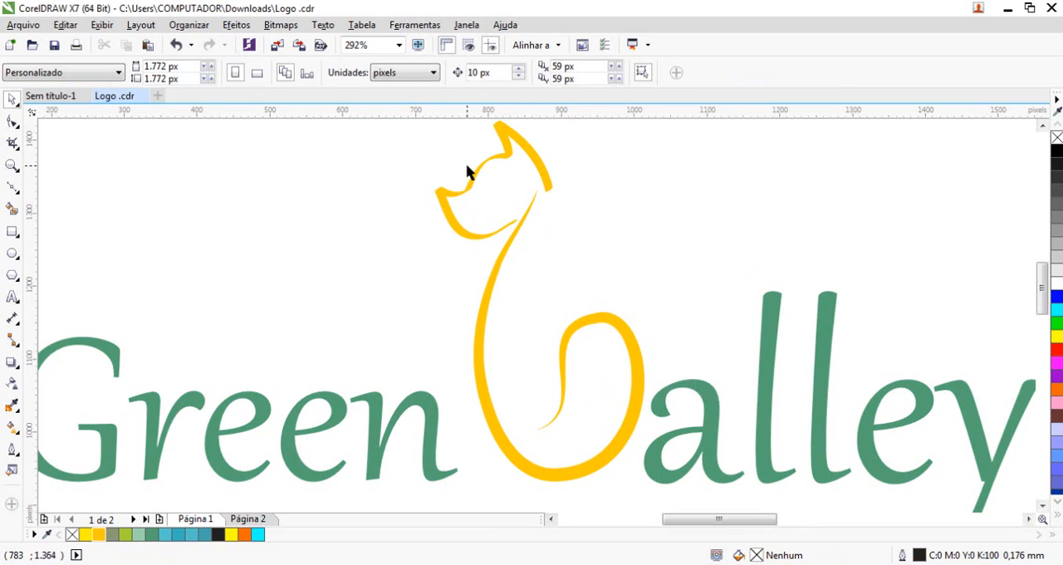
Mirror the animal head horizontally and move it to about X 935 px, Y 1326 px, with its neck end on the yellow V's tip
{"action": "left_click_drag", "start_coordinate": [544, 178], "coordinate": [561, 143]}
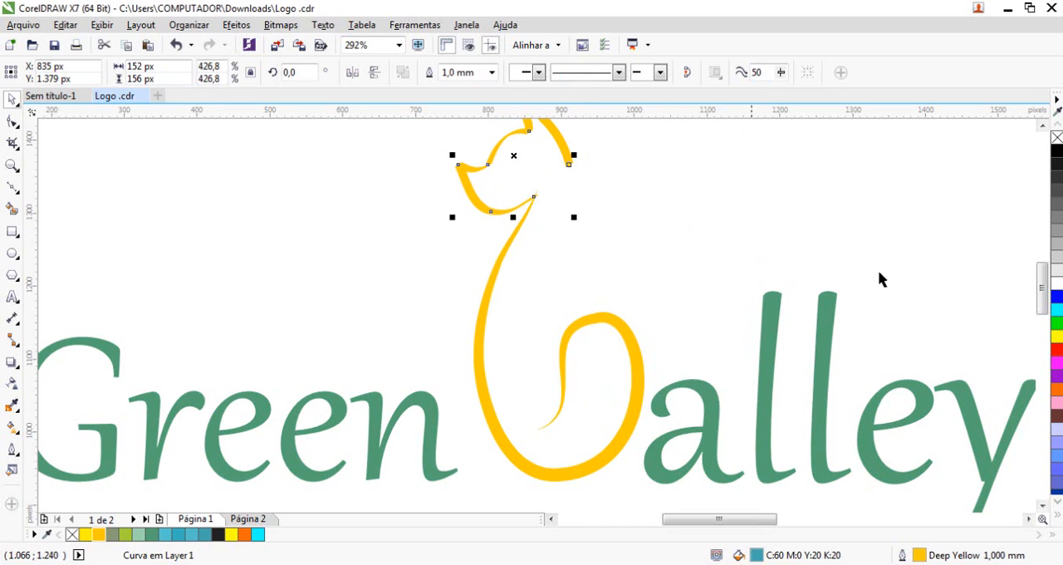
{"action": "left_click", "coordinate": [1042, 126]}
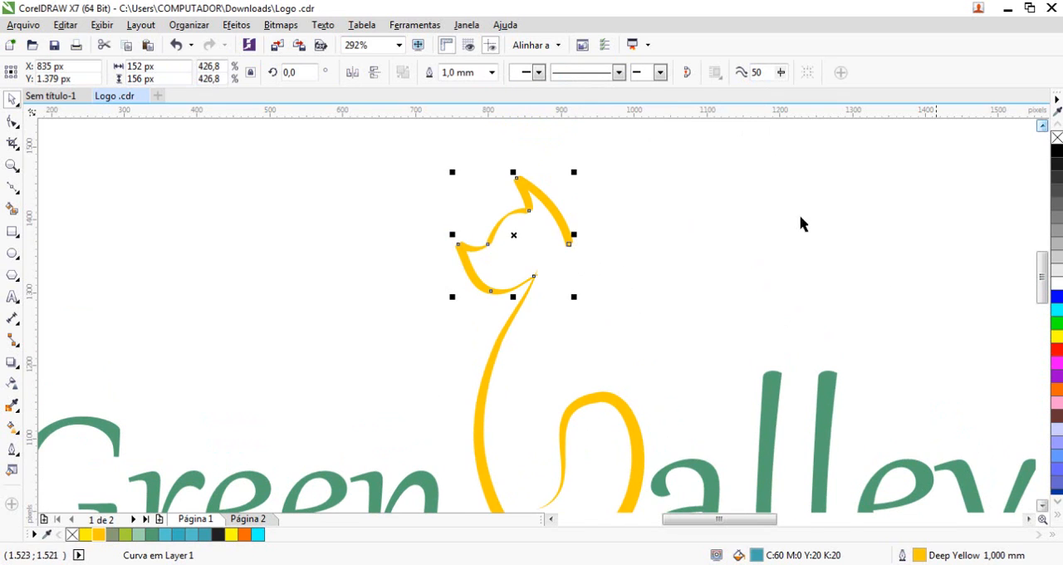
{"action": "left_click", "coordinate": [352, 73]}
{"action": "left_click_drag", "start_coordinate": [467, 223], "coordinate": [540, 262]}
{"action": "left_click", "coordinate": [692, 330]}
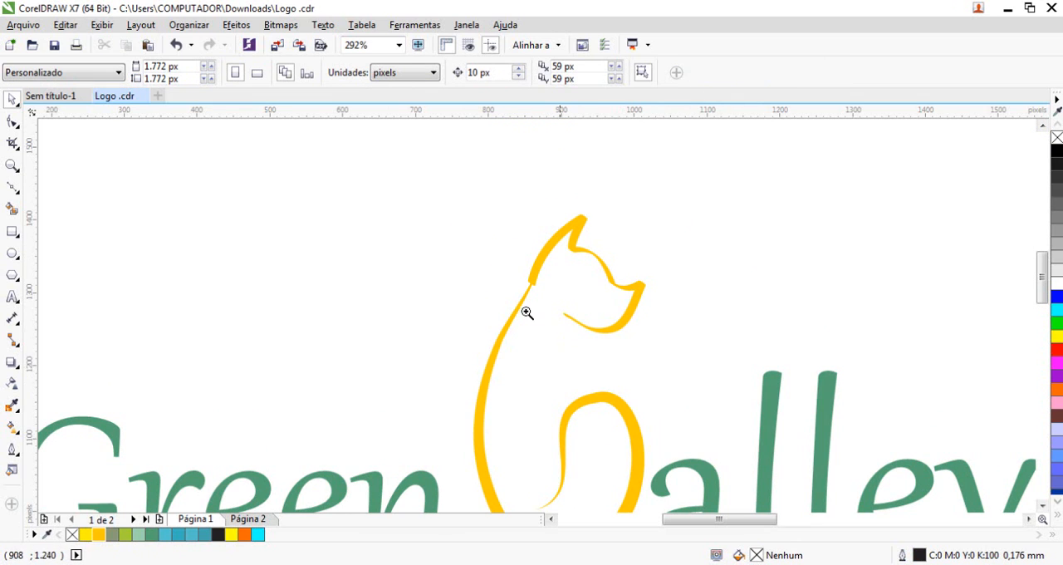
Check where the head's neck end meets the yellow V's tip and convert the head's outline to an object
{"action": "left_click_drag", "start_coordinate": [473, 209], "coordinate": [629, 373]}
{"action": "left_click", "coordinate": [472, 201]}
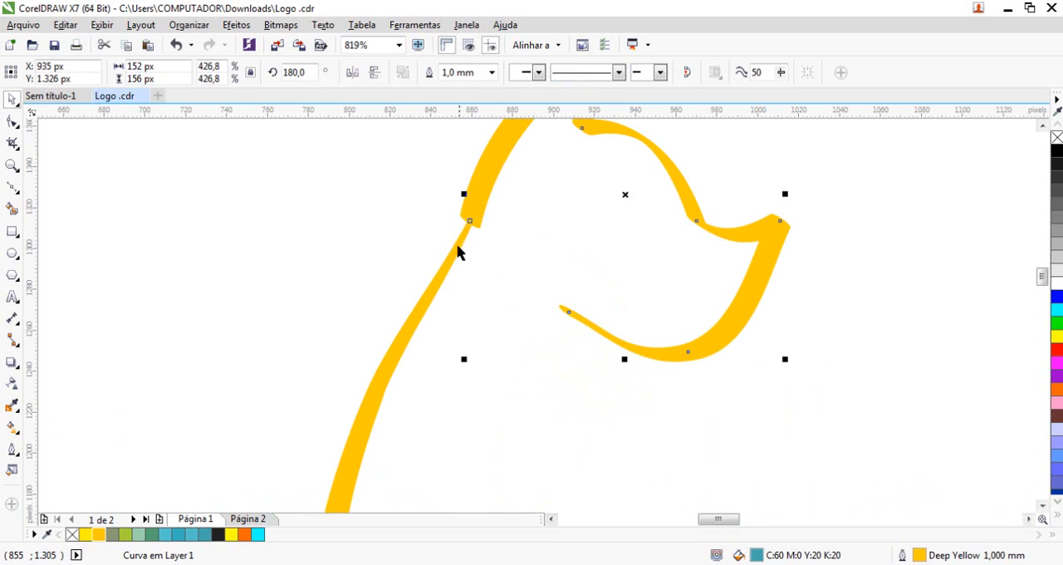
{"action": "scroll", "coordinate": [458, 252], "scroll_direction": "up", "scroll_amount": 4}
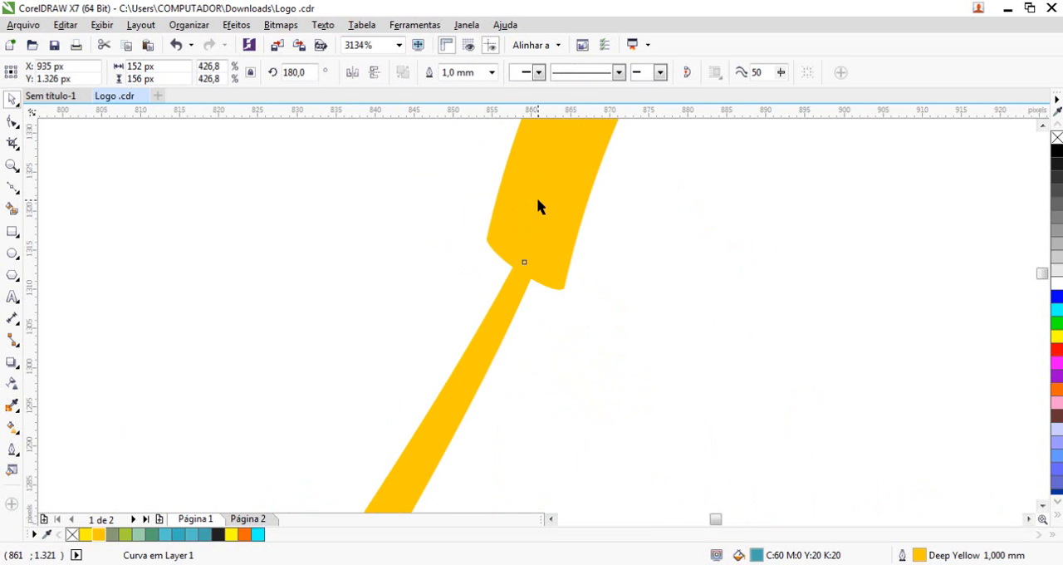
{"action": "scroll", "coordinate": [550, 256], "scroll_direction": "down", "scroll_amount": 4}
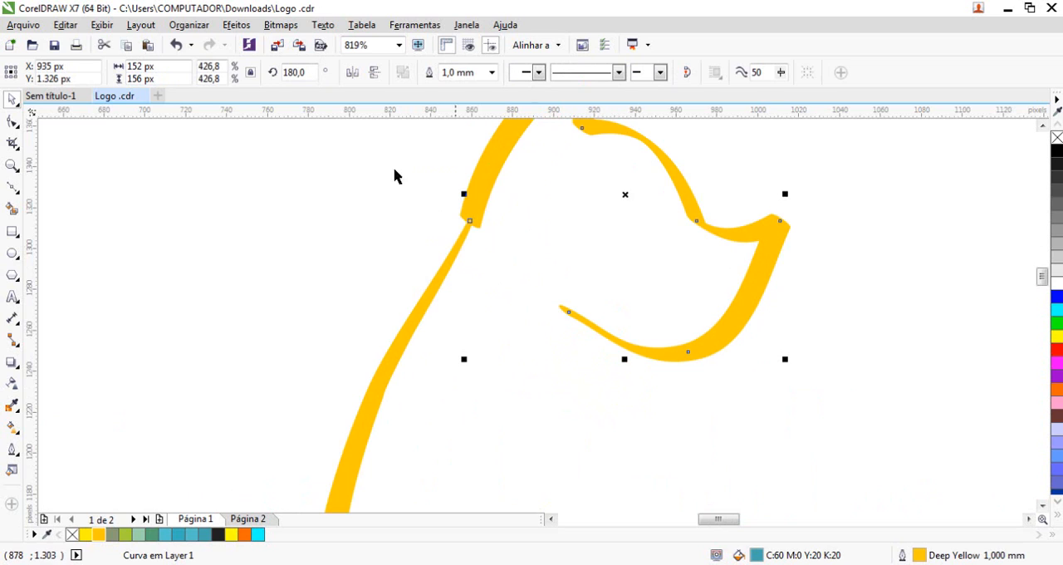
{"action": "left_click", "coordinate": [189, 25]}
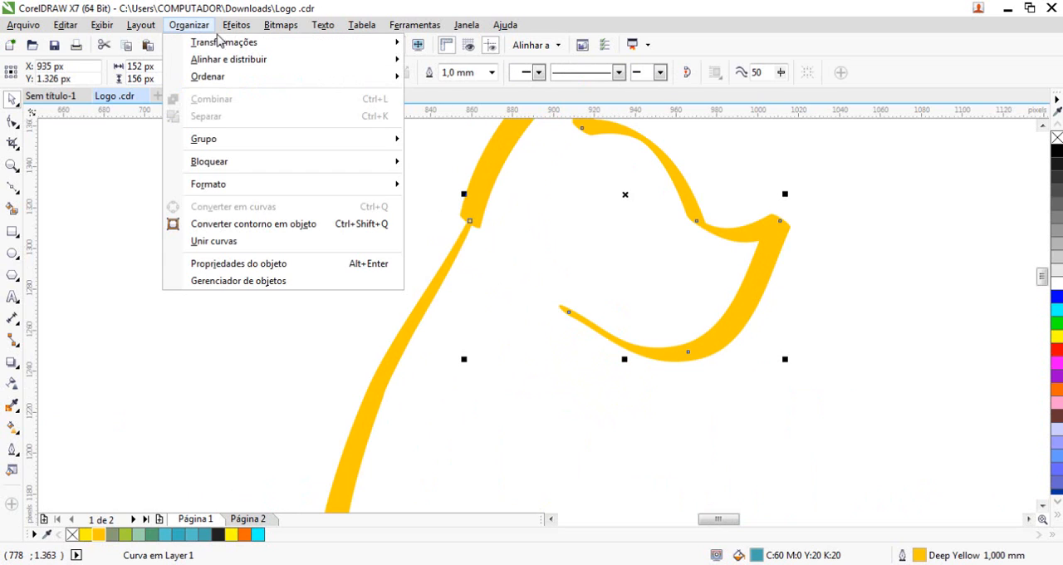
{"action": "left_click", "coordinate": [257, 224]}
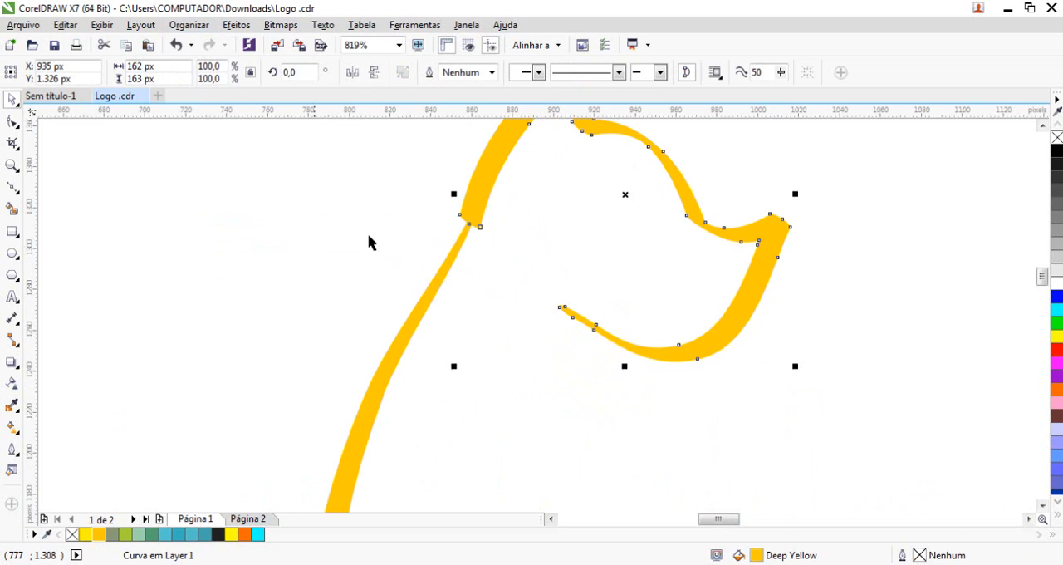
Select all nodes of the converted head shape, and undo its conversion to an object
{"action": "key", "text": "F10"}
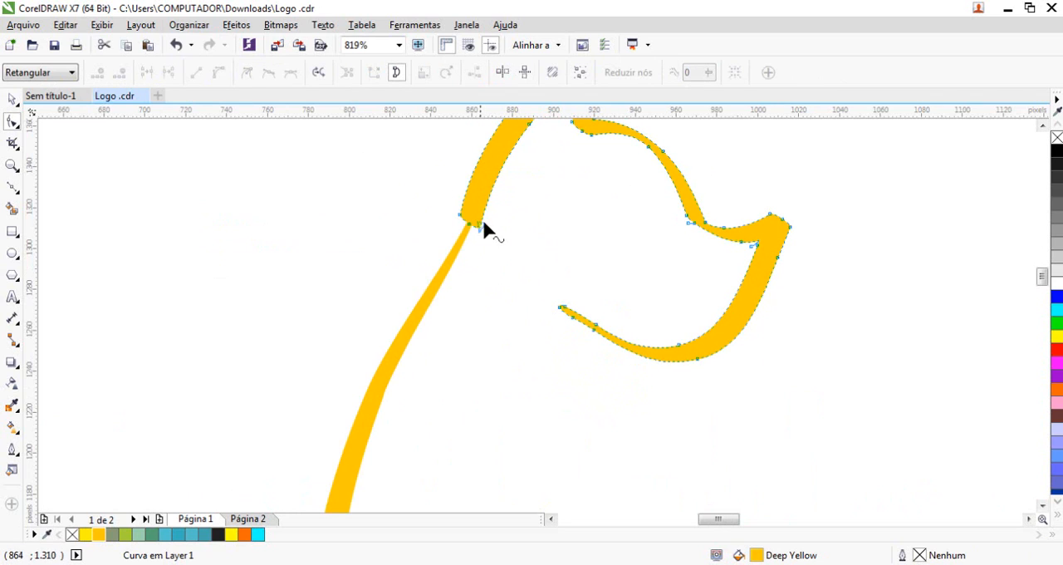
{"action": "left_click_drag", "start_coordinate": [404, 164], "coordinate": [543, 259]}
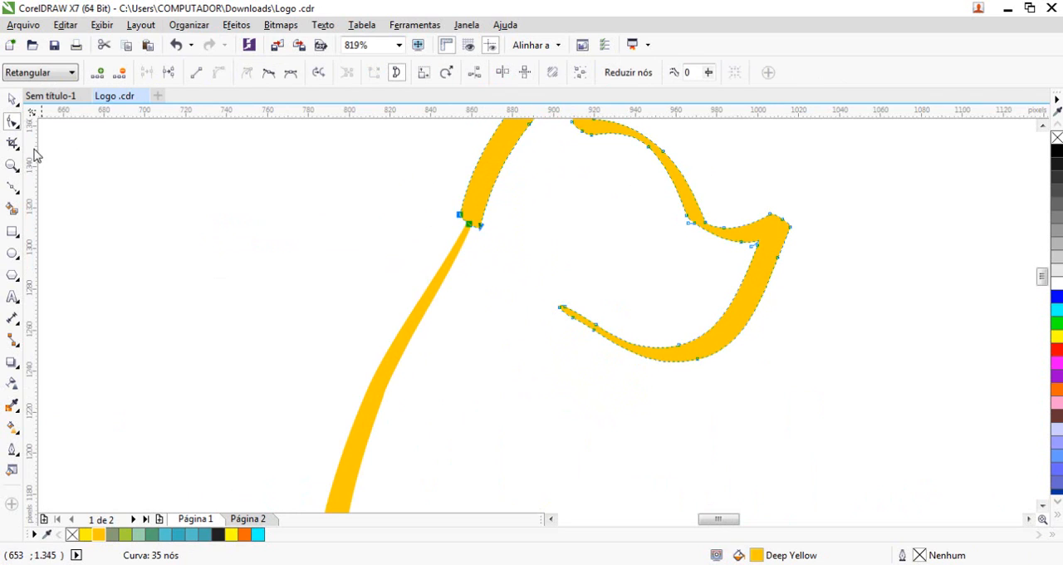
{"action": "double_click", "coordinate": [12, 123]}
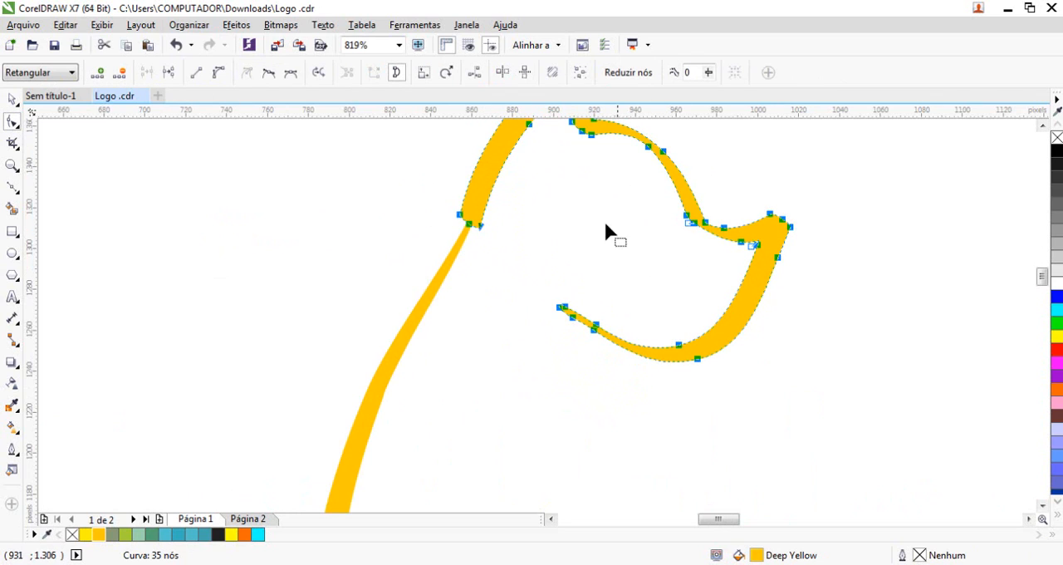
{"action": "scroll", "coordinate": [623, 265], "scroll_direction": "down", "scroll_amount": 3}
{"action": "scroll", "coordinate": [540, 266], "scroll_direction": "up", "scroll_amount": 2}
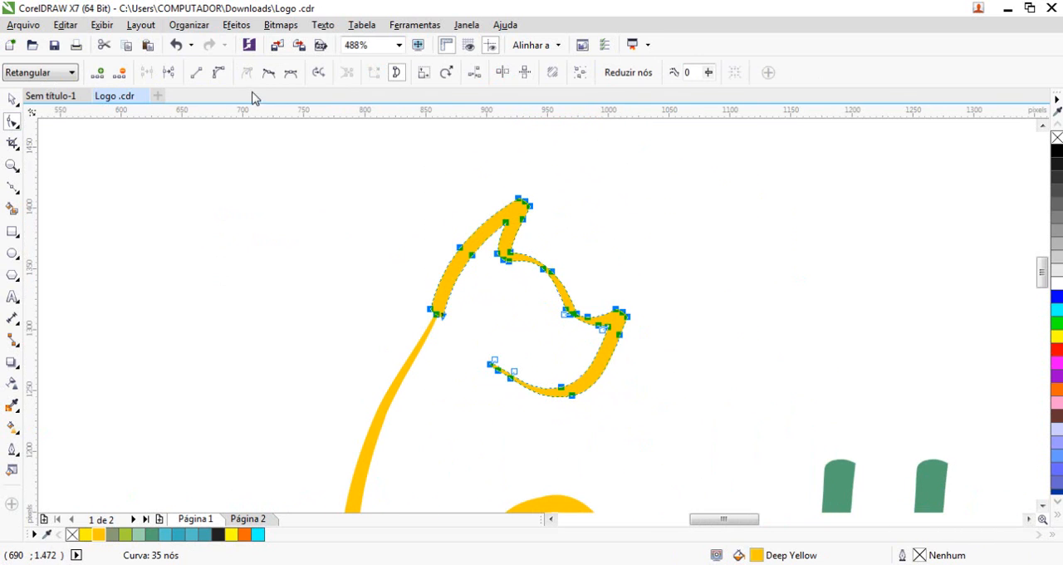
{"action": "left_click", "coordinate": [436, 314]}
{"action": "key", "text": "F2"}
{"action": "left_click_drag", "start_coordinate": [407, 304], "coordinate": [504, 371]}
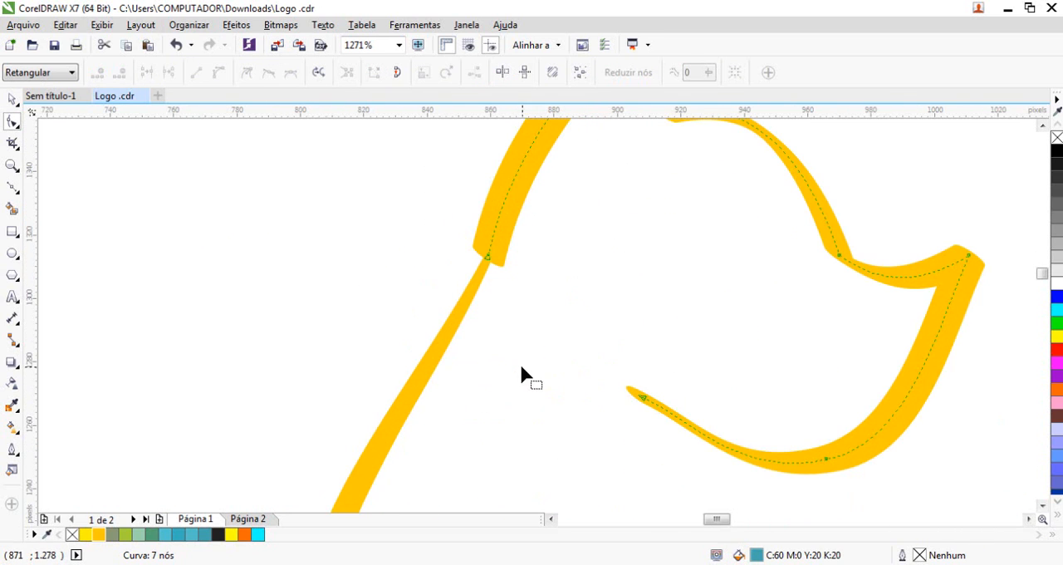
Reshape the nodes at the head's neck end so it narrows to a point on the yellow V's tip
{"action": "left_click", "coordinate": [499, 245]}
{"action": "left_click", "coordinate": [526, 184]}
{"action": "key", "text": "F2"}
{"action": "left_click_drag", "start_coordinate": [434, 191], "coordinate": [499, 423]}
{"action": "left_click", "coordinate": [532, 257]}
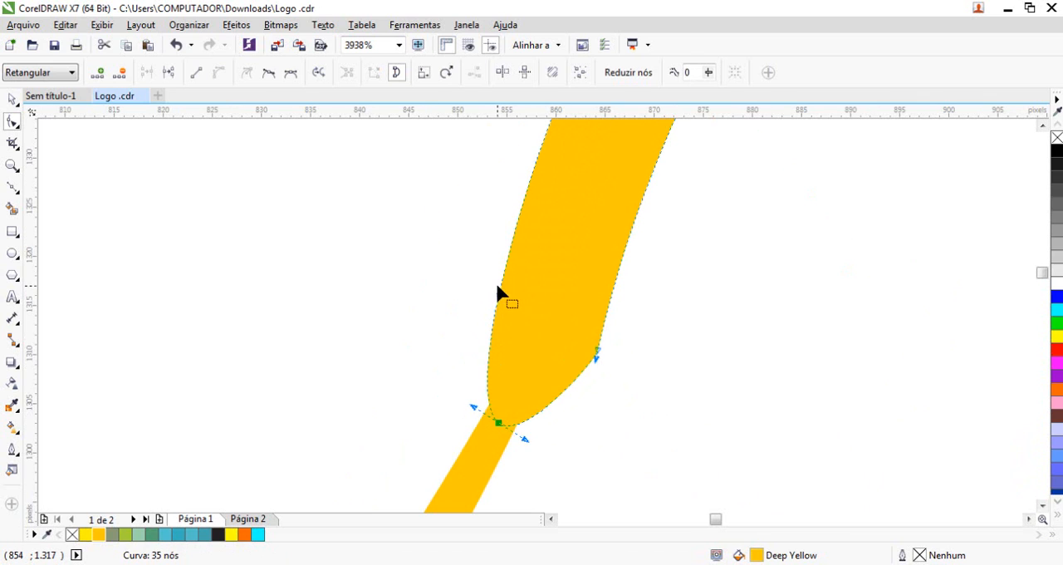
{"action": "left_click_drag", "start_coordinate": [497, 286], "coordinate": [536, 260]}
{"action": "left_click_drag", "start_coordinate": [599, 349], "coordinate": [589, 310]}
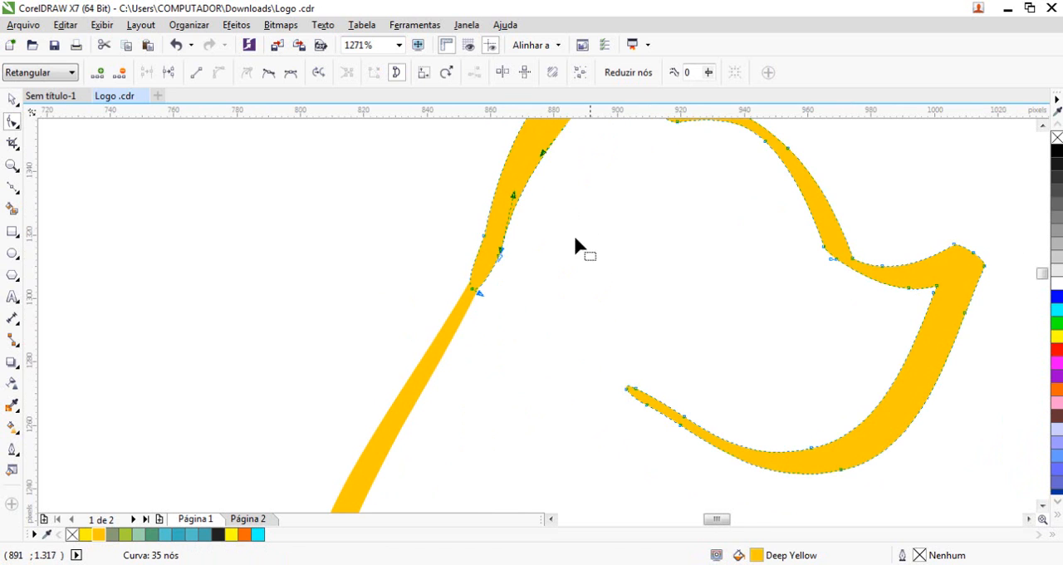
{"action": "scroll", "coordinate": [575, 243], "scroll_direction": "down", "scroll_amount": 3}
{"action": "scroll", "coordinate": [397, 227], "scroll_direction": "up", "scroll_amount": 3}
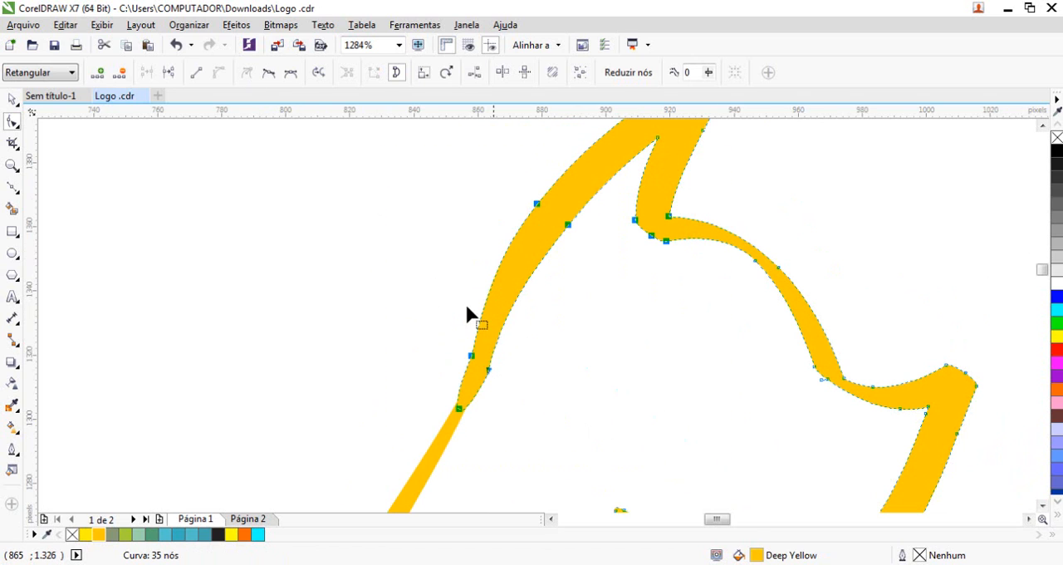
{"action": "left_click", "coordinate": [14, 101]}
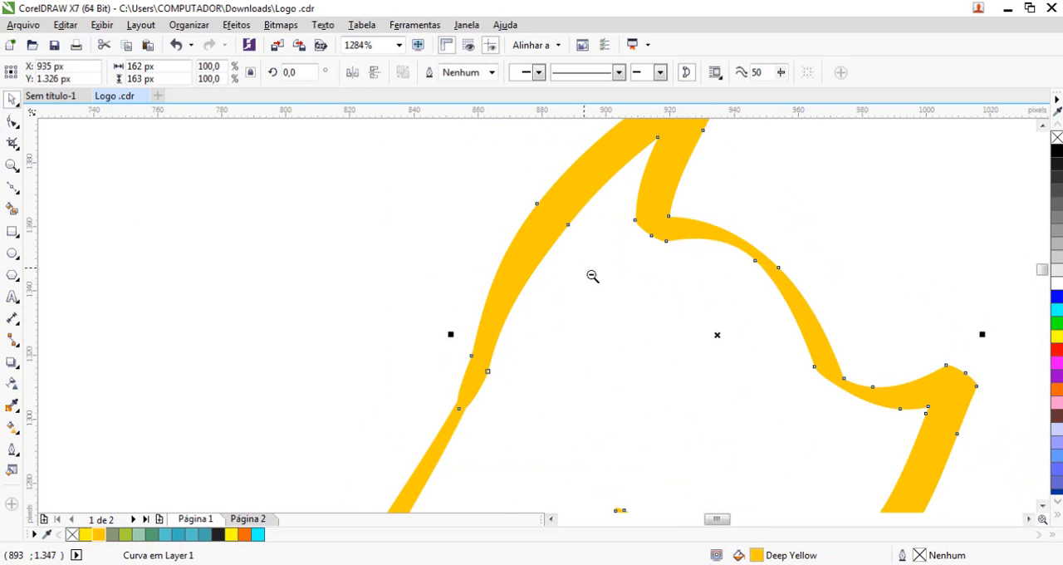
Examine how the joined animal figure looks within the whole Green Valley wordmark
{"action": "scroll", "coordinate": [593, 276], "scroll_direction": "down", "scroll_amount": 3}
{"action": "left_click", "coordinate": [285, 244]}
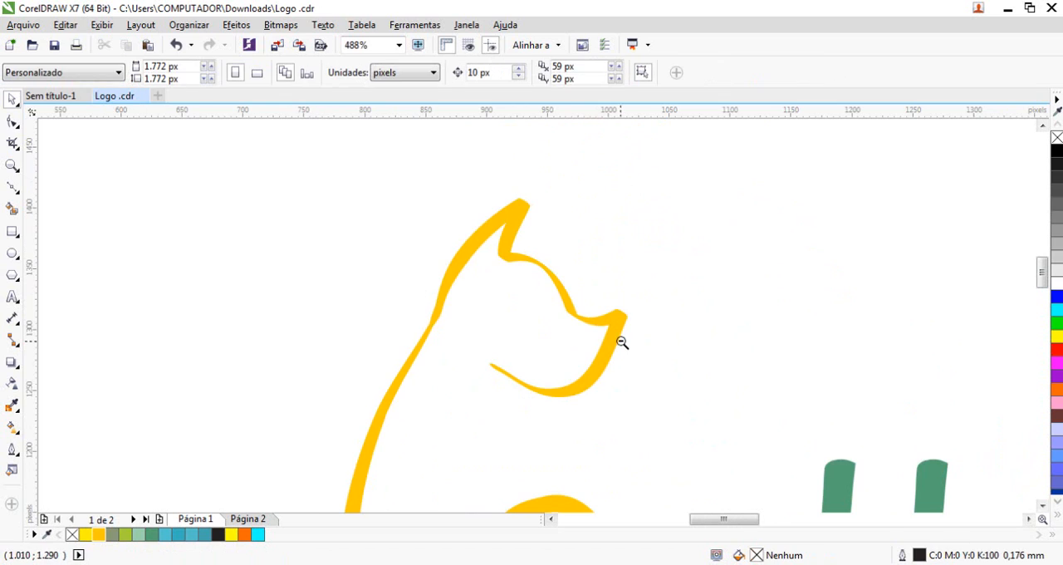
{"action": "scroll", "coordinate": [622, 342], "scroll_direction": "down", "scroll_amount": 2}
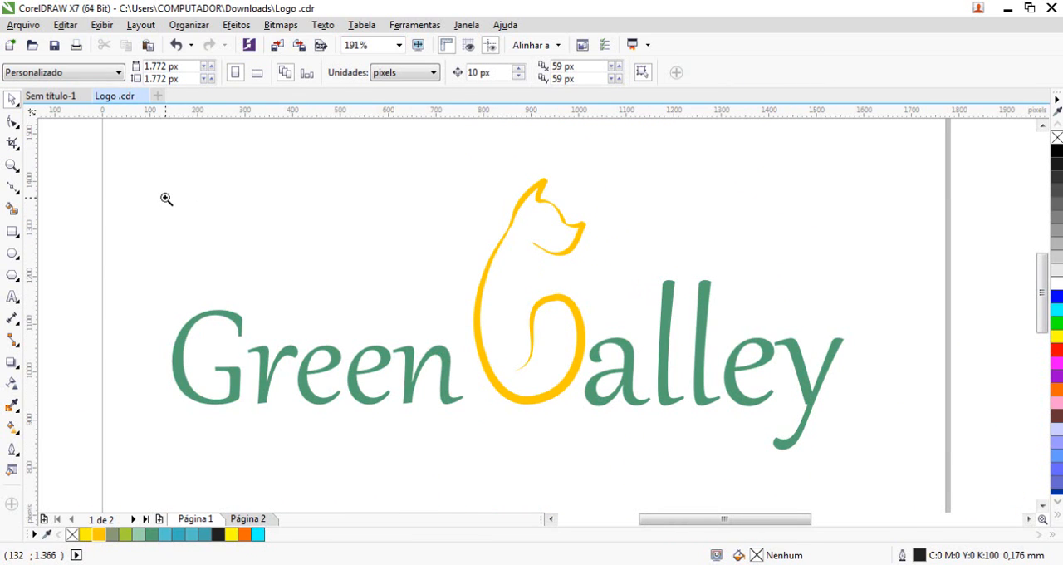
{"action": "left_click", "coordinate": [17, 125]}
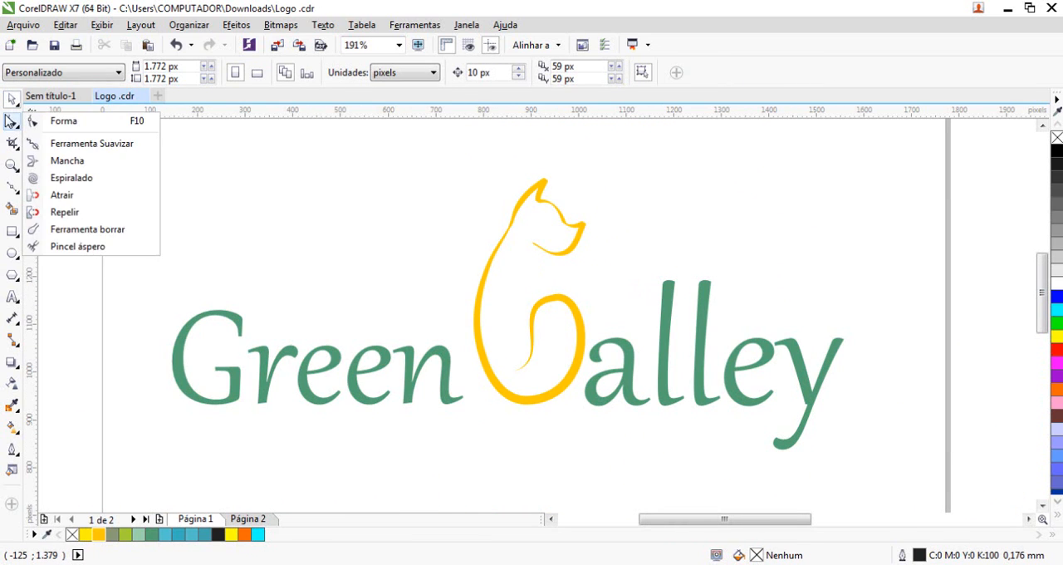
{"action": "left_click", "coordinate": [18, 107]}
{"action": "left_click", "coordinate": [243, 196]}
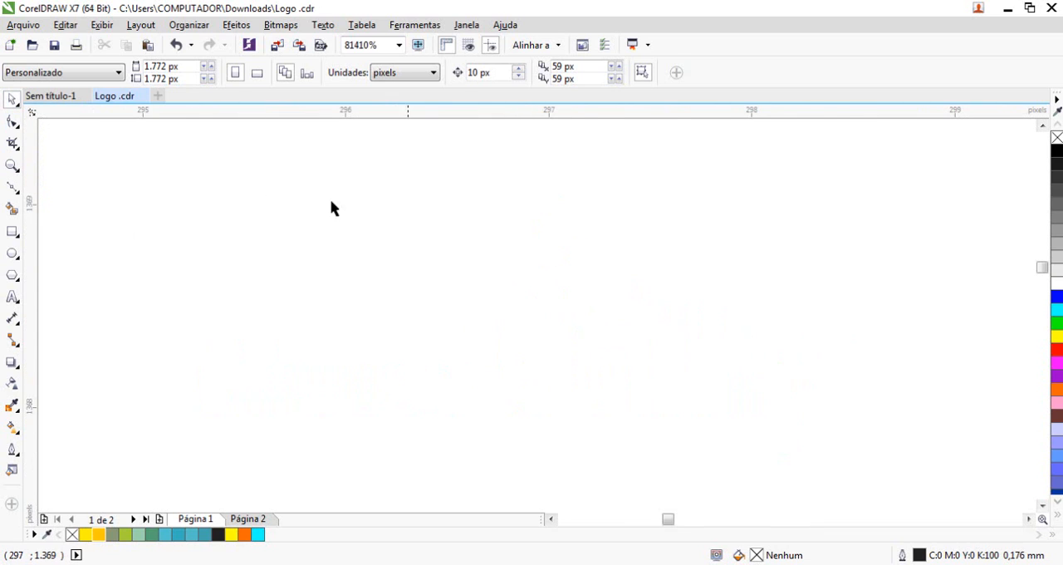
{"action": "key", "text": "F4"}
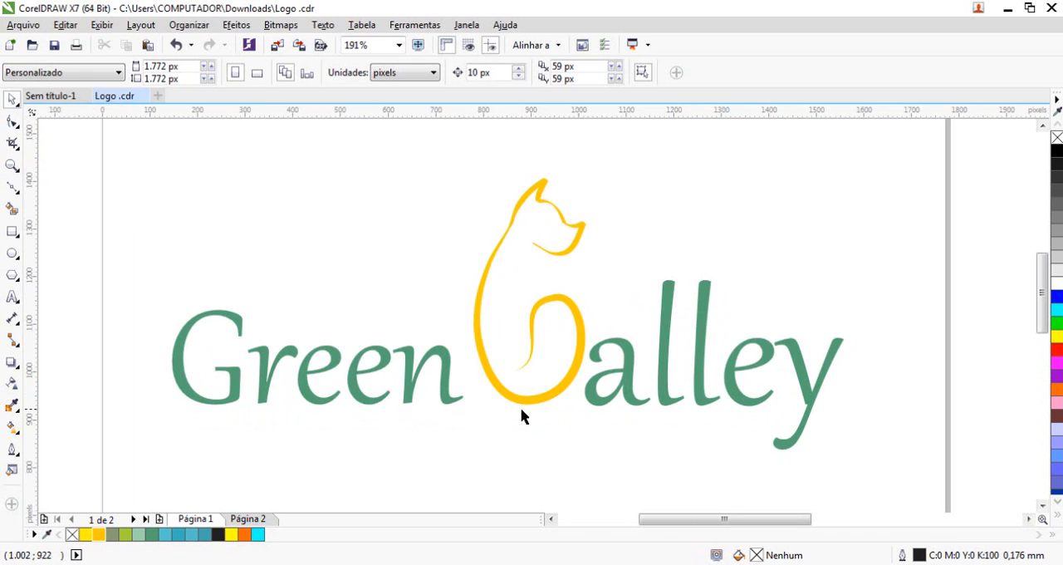
{"action": "left_click", "coordinate": [667, 319]}
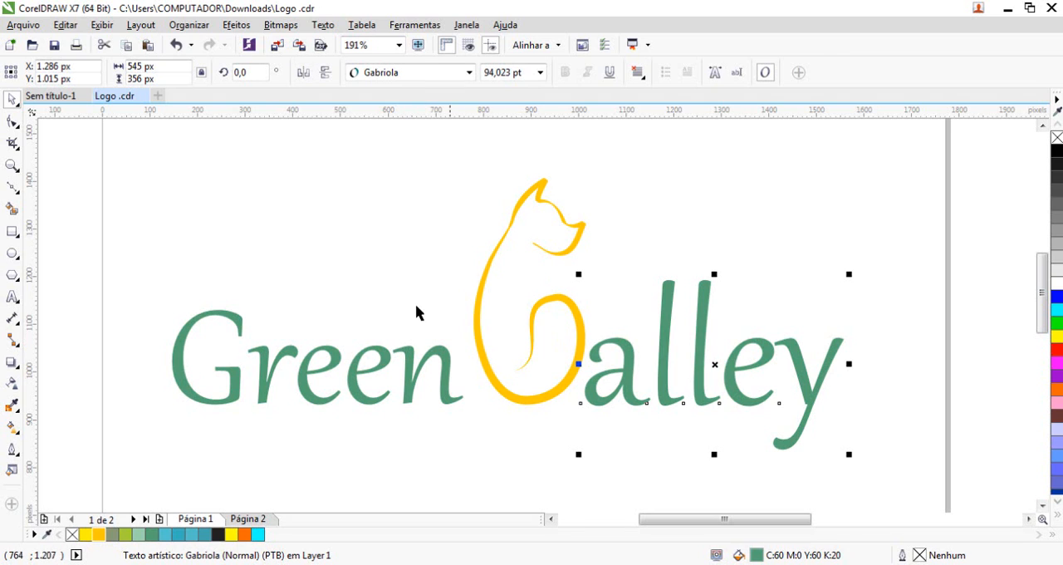
Place the whole logo, both words and the animal figure, lower on the page at about X 852 px, Y 400 px
{"action": "left_click_drag", "start_coordinate": [149, 164], "coordinate": [878, 468]}
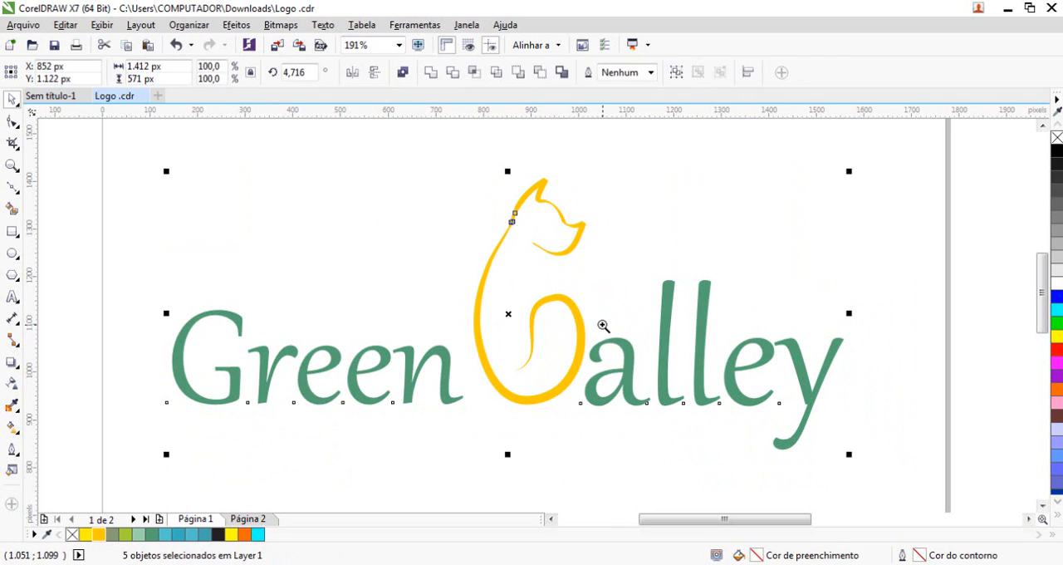
{"action": "key", "text": "F4"}
{"action": "left_click_drag", "start_coordinate": [349, 283], "coordinate": [363, 411]}
{"action": "key", "text": "F2"}
{"action": "left_click_drag", "start_coordinate": [184, 342], "coordinate": [499, 470]}
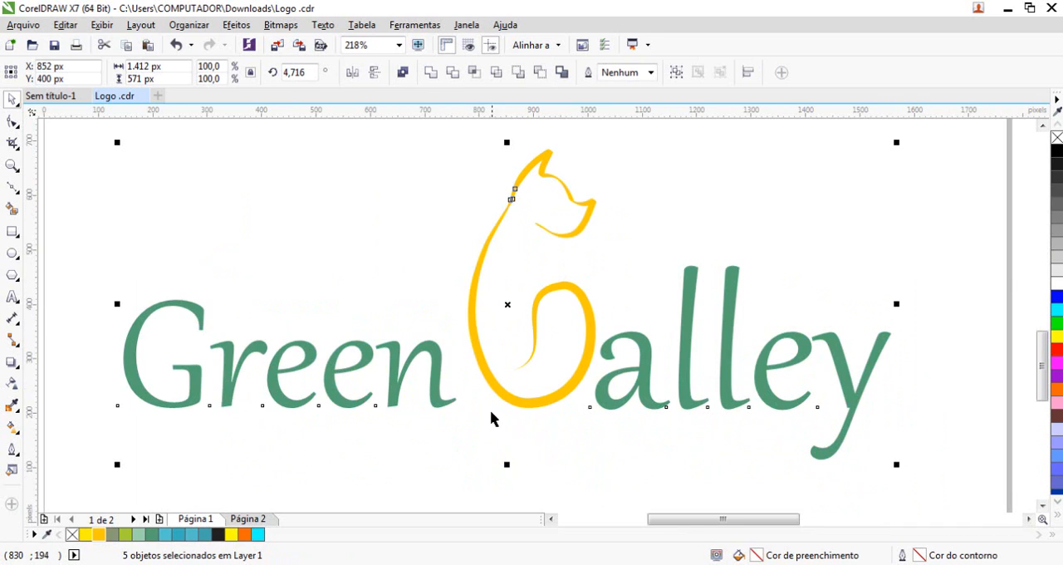
Delete the yellow animal head and V shape from between the two words
{"action": "left_click", "coordinate": [534, 446]}
{"action": "left_click", "coordinate": [521, 184]}
{"action": "left_click", "coordinate": [523, 210]}
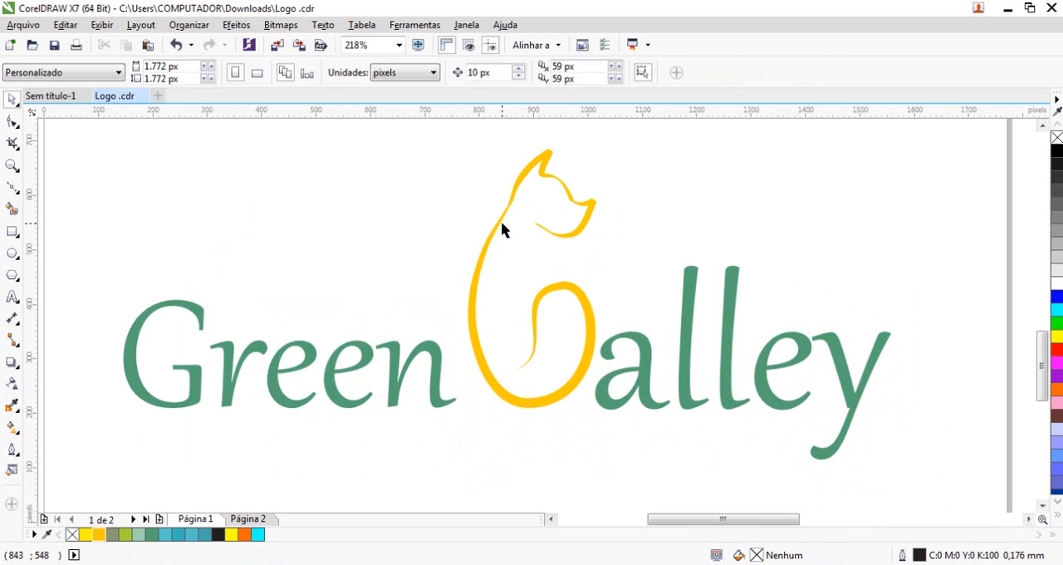
{"action": "left_click", "coordinate": [502, 214]}
{"action": "key", "text": "Delete"}
Add a G in front of "alley" and move the word closer to Green, to about X 1208 px
{"action": "double_click", "coordinate": [617, 387]}
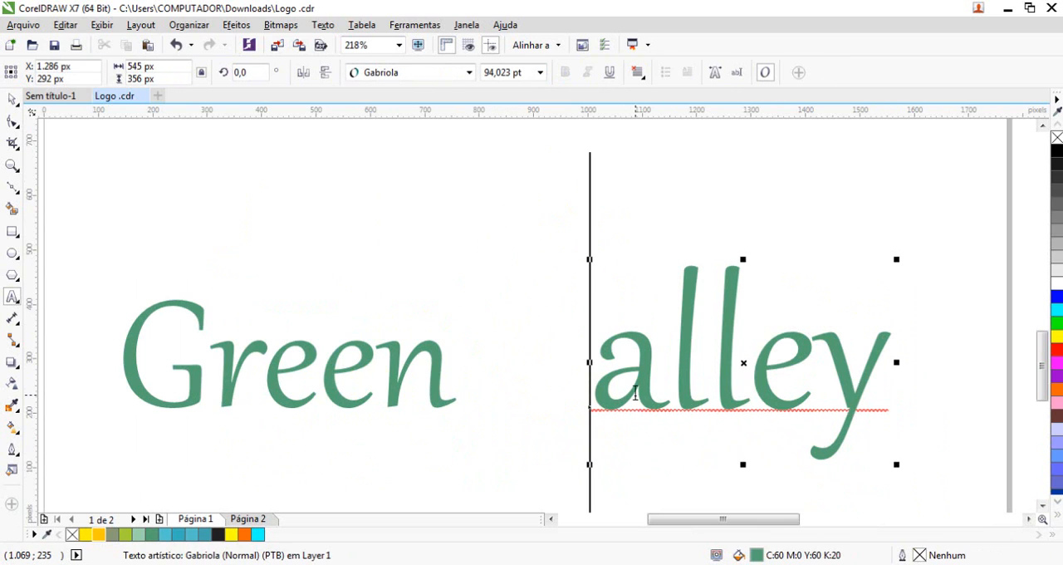
{"action": "type", "text": "G"}
{"action": "left_click", "coordinate": [12, 99]}
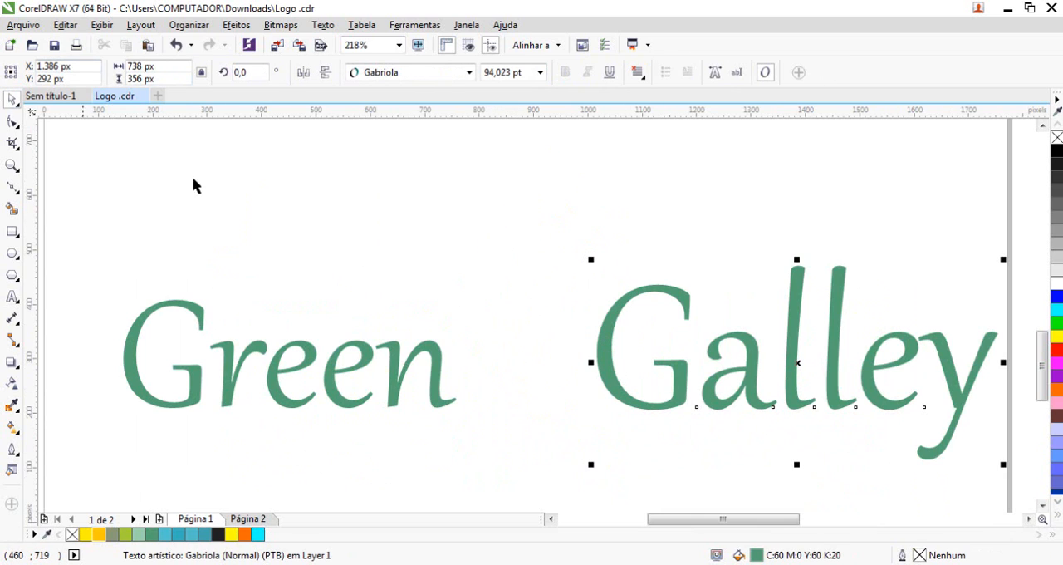
{"action": "left_click_drag", "start_coordinate": [677, 310], "coordinate": [580, 311]}
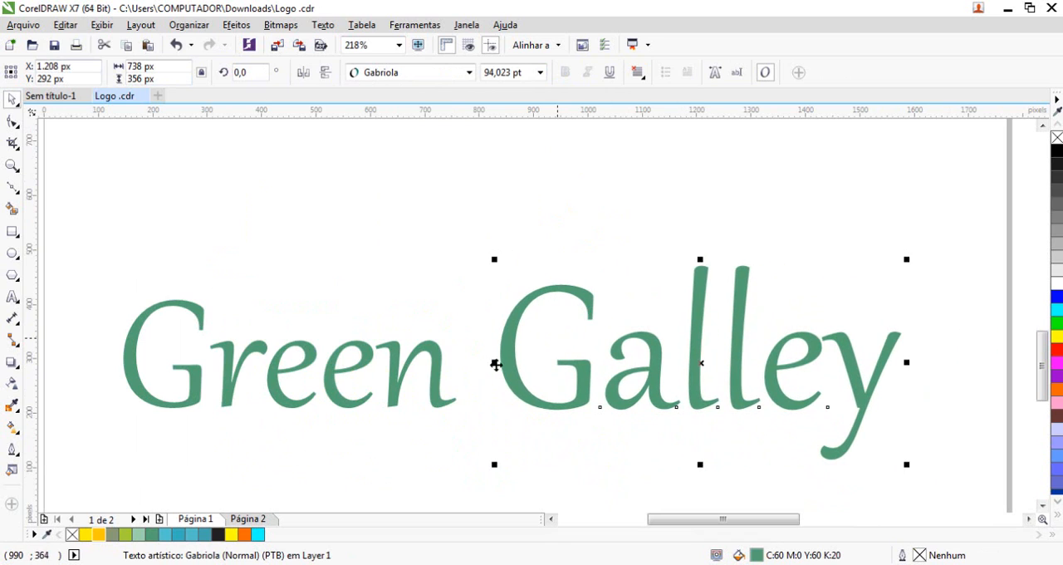
Set both words in the Humnst777 BlkCn BT font and move Green left, clear of Galley
{"action": "left_click", "coordinate": [440, 355], "text": "shift"}
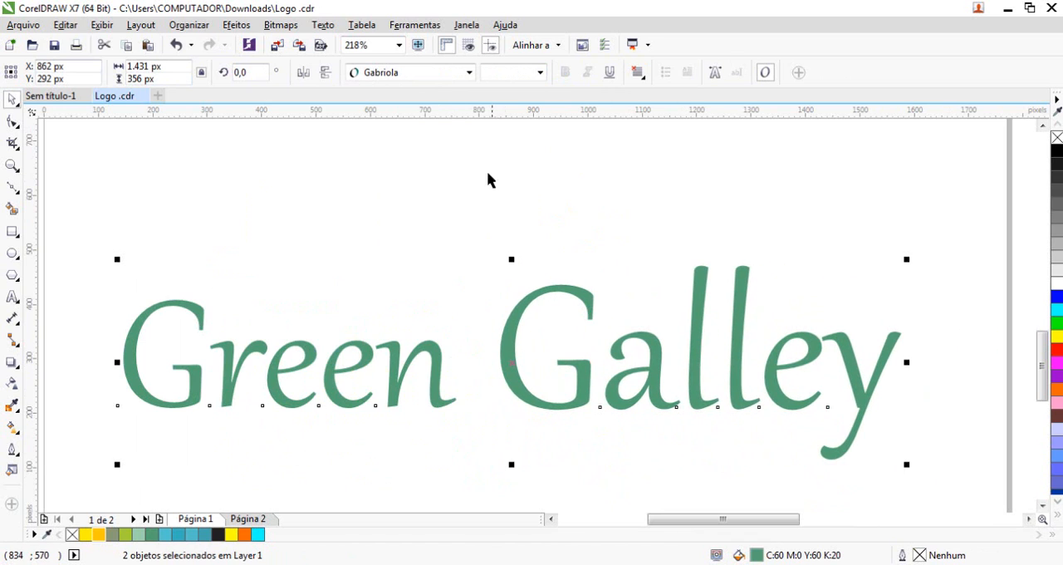
{"action": "left_click", "coordinate": [469, 73]}
{"action": "left_click", "coordinate": [432, 129]}
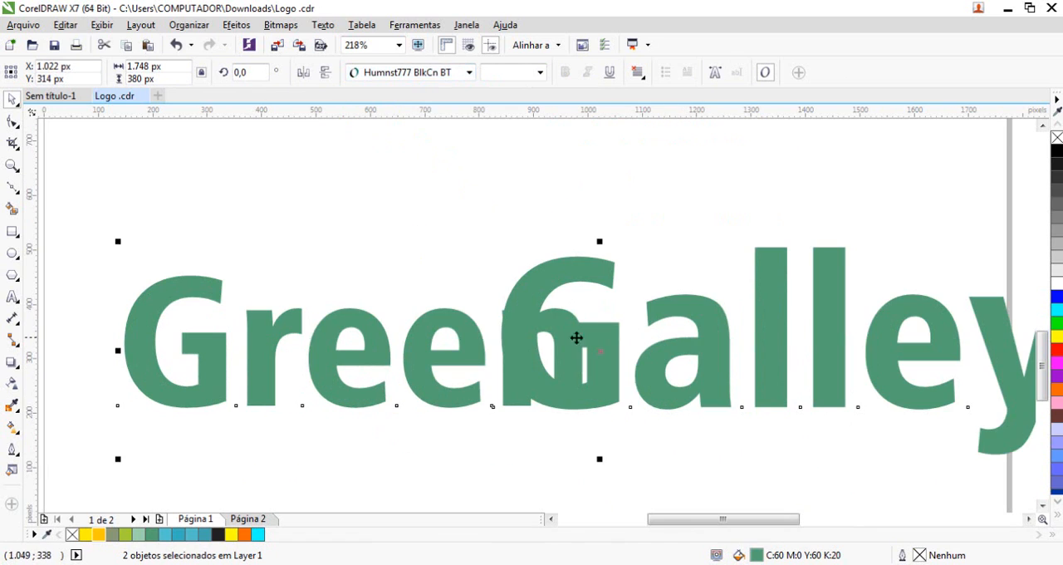
{"action": "key", "text": "Escape"}
{"action": "left_click", "coordinate": [375, 332]}
{"action": "key", "text": "l"}
Delete the word Galley and place a copy of Green to the right of the original
{"action": "left_click", "coordinate": [558, 284]}
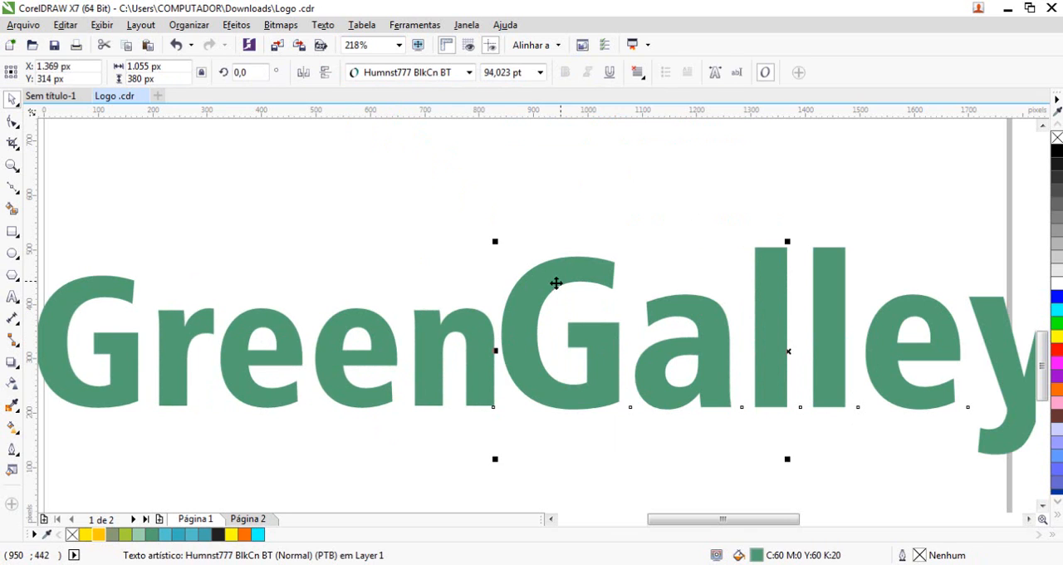
{"action": "key", "text": "Delete"}
{"action": "left_click_drag", "start_coordinate": [480, 330], "coordinate": [874, 345]}
{"action": "right_click", "coordinate": [874, 345]}
Scale both Green words down together to about 59.6 pt and move the second one clear of the first
{"action": "left_click", "coordinate": [391, 354], "text": "shift"}
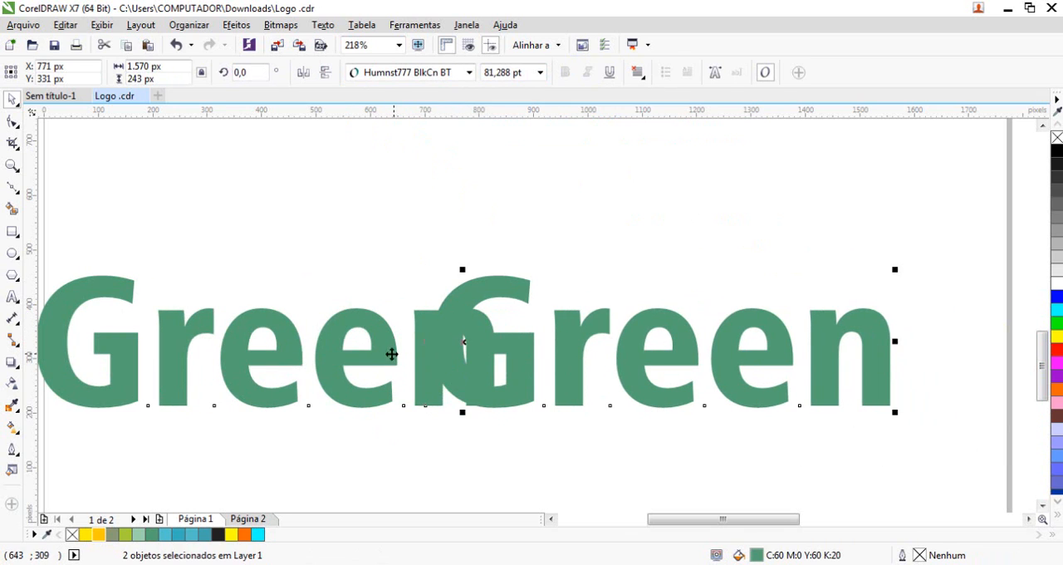
{"action": "left_click_drag", "start_coordinate": [906, 421], "coordinate": [785, 438]}
{"action": "left_click_drag", "start_coordinate": [504, 299], "coordinate": [574, 299]}
Replace the text of the second Green with "Gallery" and deselect it
{"action": "double_click", "coordinate": [574, 299]}
{"action": "key", "text": "Home"}
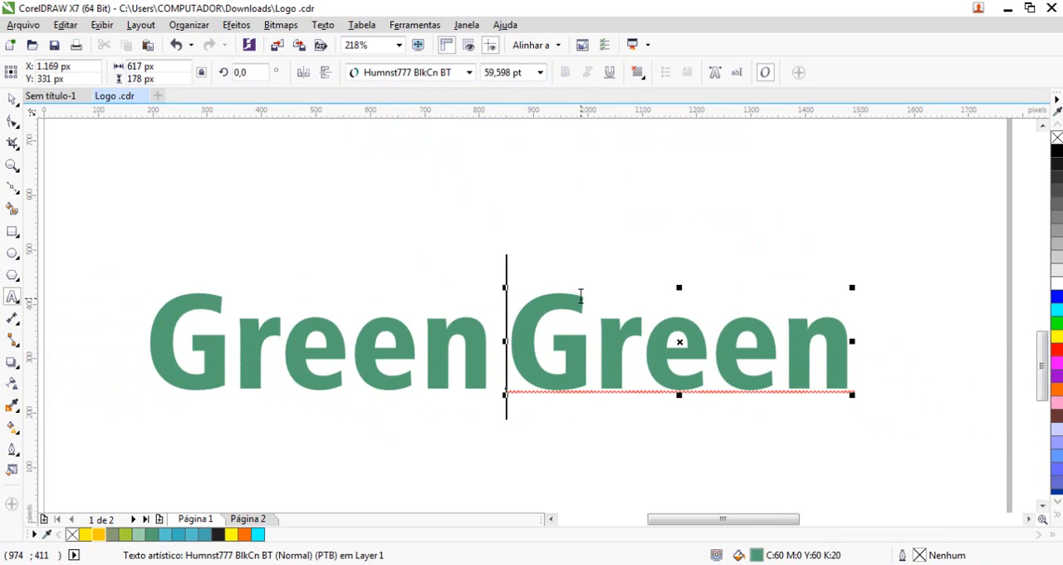
{"action": "key", "text": "shift+End"}
{"action": "type", "text": "Gallery"}
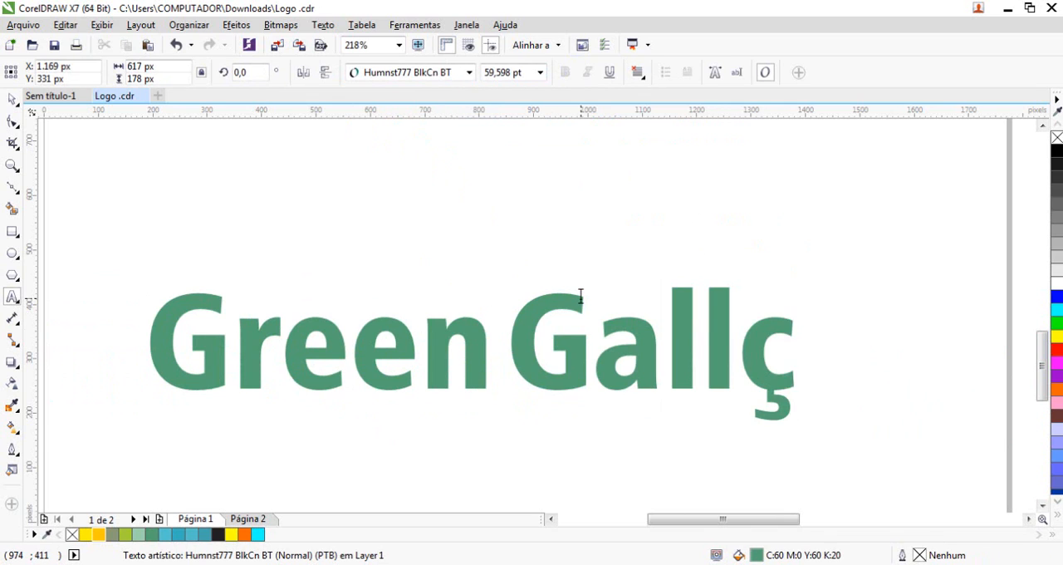
{"action": "left_click", "coordinate": [12, 100]}
{"action": "left_click", "coordinate": [399, 137]}
{"action": "left_click_drag", "start_coordinate": [422, 117], "coordinate": [480, 323]}
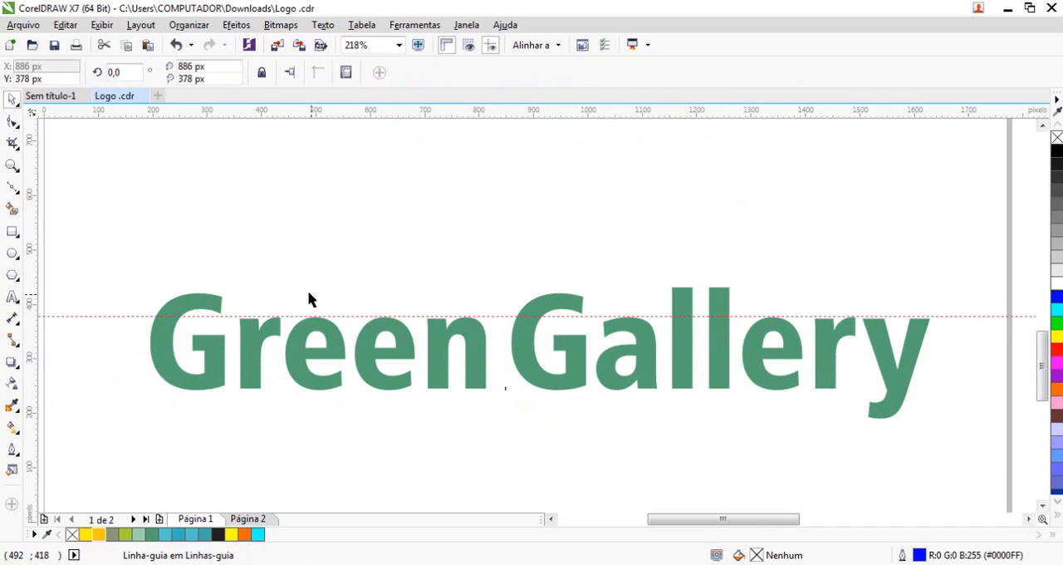
{"action": "key", "text": "Delete"}
{"action": "left_click_drag", "start_coordinate": [231, 277], "coordinate": [381, 314]}
{"action": "left_click_drag", "start_coordinate": [225, 210], "coordinate": [516, 316]}
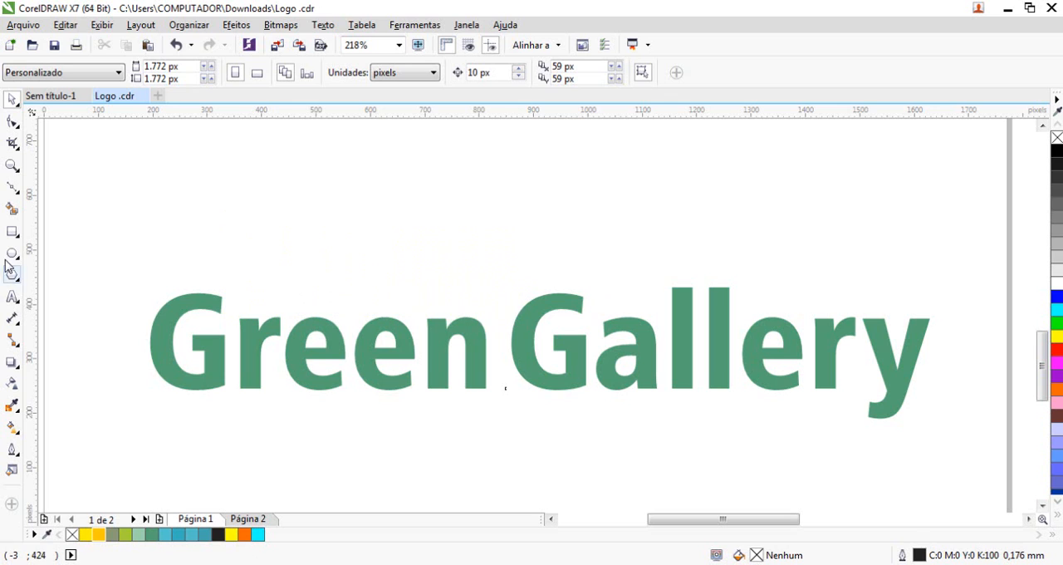
Draw two matching ellipses side by side above the word Green, each about 268 px wide and 157 px high
{"action": "left_click", "coordinate": [13, 254]}
{"action": "left_click_drag", "start_coordinate": [170, 218], "coordinate": [271, 312]}
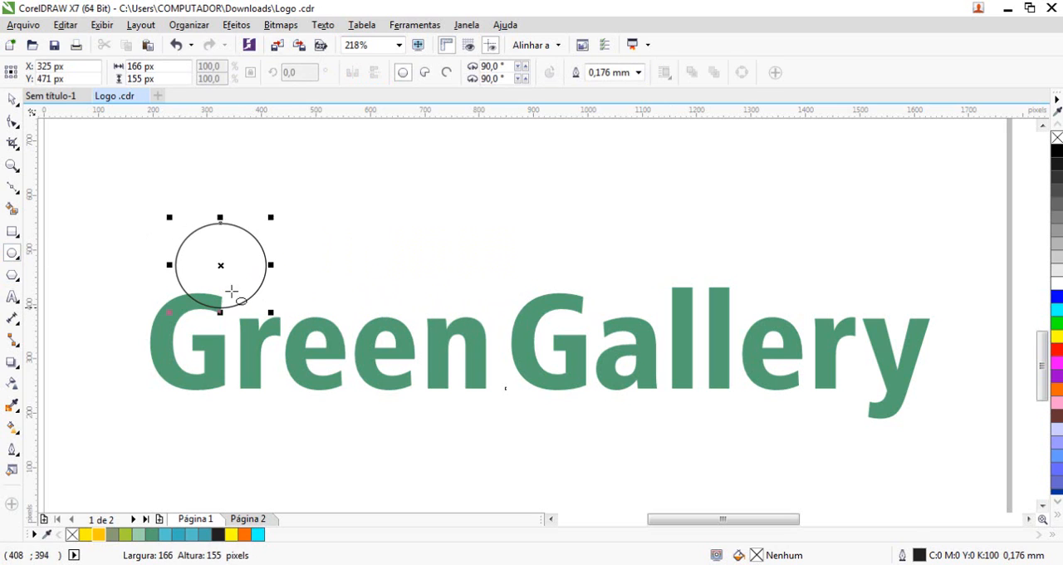
{"action": "left_click", "coordinate": [12, 99]}
{"action": "left_click_drag", "start_coordinate": [208, 246], "coordinate": [369, 276]}
{"action": "left_click", "coordinate": [274, 268], "text": "shift"}
{"action": "left_click_drag", "start_coordinate": [415, 245], "coordinate": [522, 220]}
{"action": "left_click", "coordinate": [512, 456]}
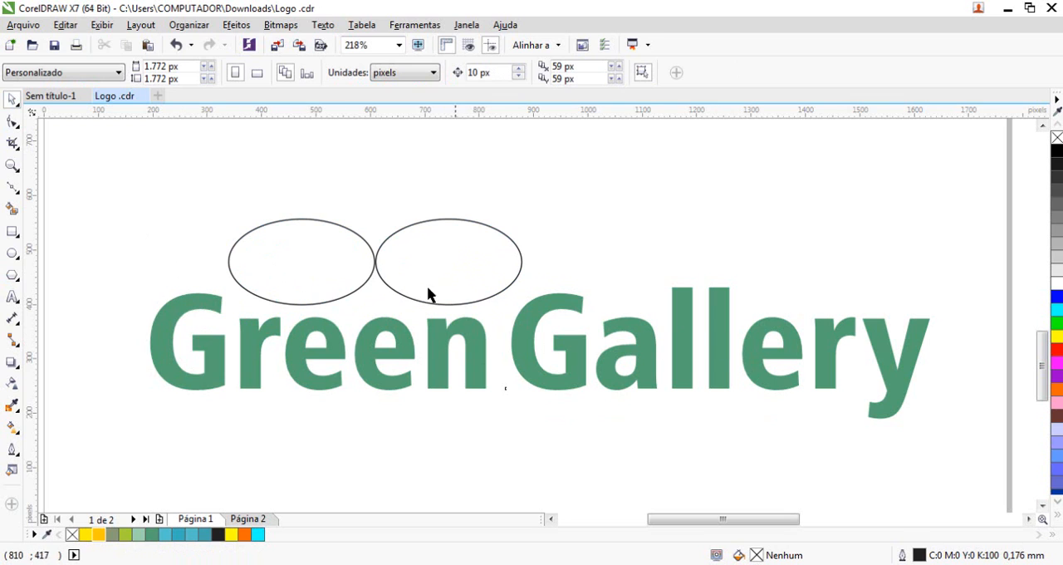
{"action": "left_click", "coordinate": [370, 282]}
{"action": "left_click", "coordinate": [455, 272]}
{"action": "left_click", "coordinate": [105, 149]}
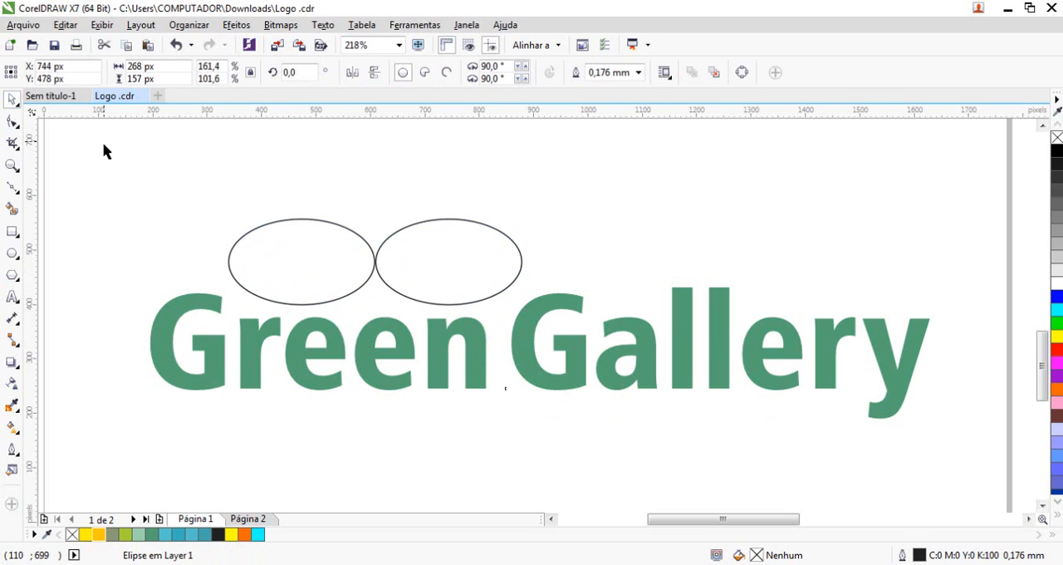
Draw a heartbeat line above Gallery: a straight lead-in, several sharp peaks, and a long tail to the word's end
{"action": "left_click", "coordinate": [12, 189]}
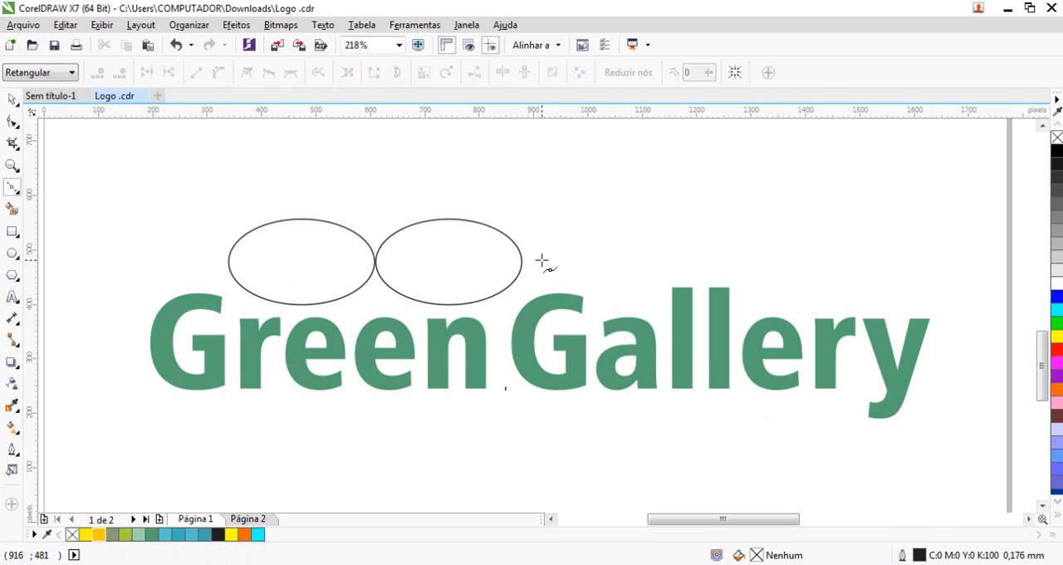
{"action": "left_click", "coordinate": [536, 260]}
{"action": "double_click", "coordinate": [613, 260]}
{"action": "left_click", "coordinate": [616, 230]}
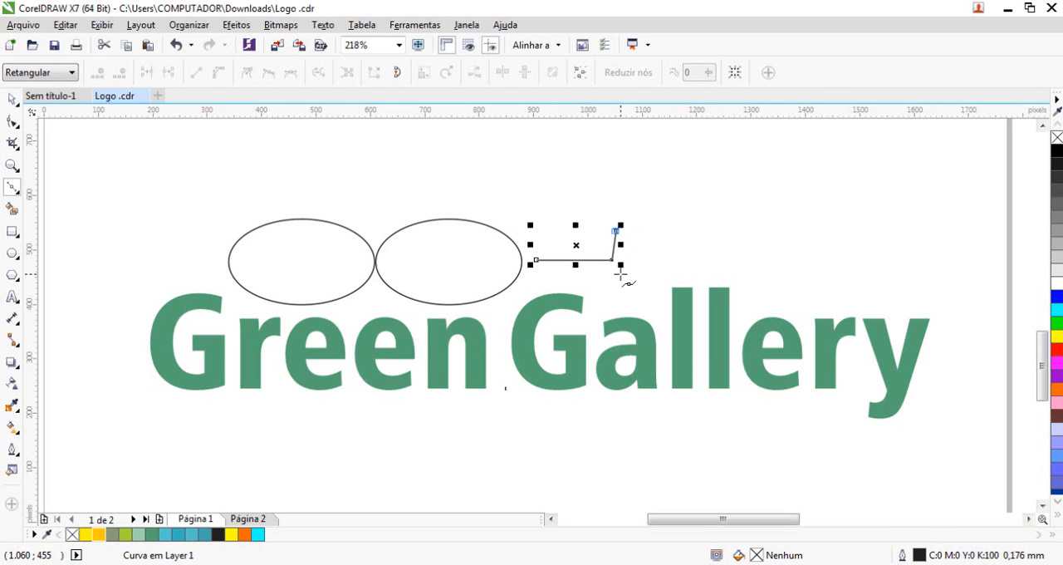
{"action": "left_click", "coordinate": [623, 282]}
{"action": "left_click", "coordinate": [629, 245]}
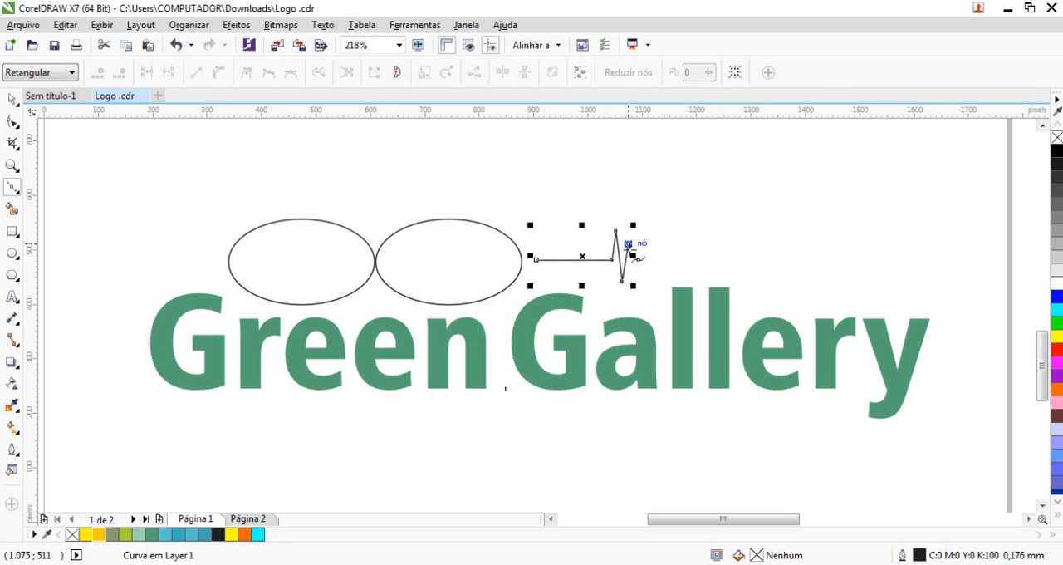
{"action": "left_click", "coordinate": [633, 265]}
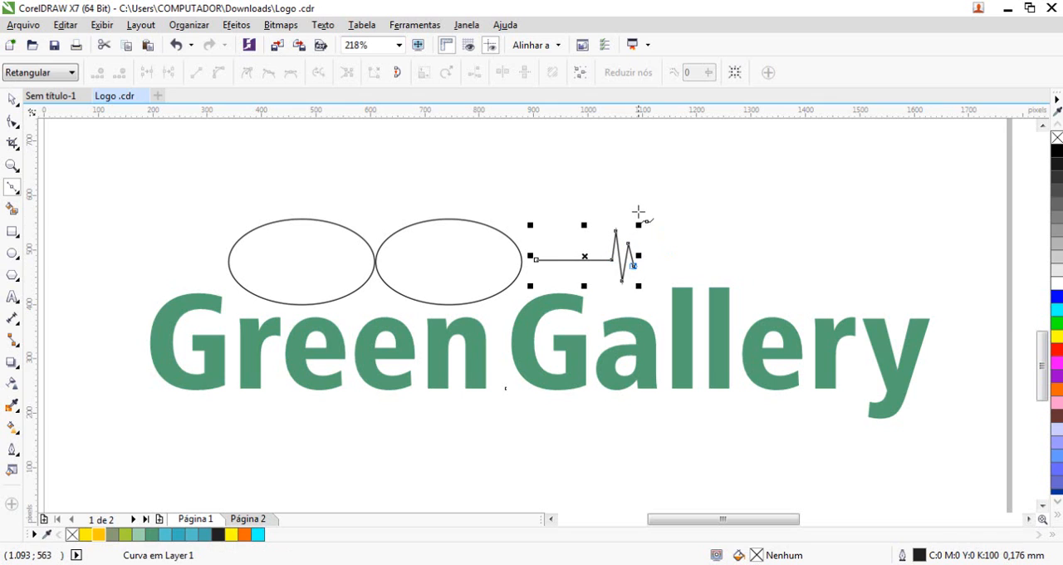
{"action": "left_click", "coordinate": [640, 203]}
{"action": "left_click", "coordinate": [645, 275]}
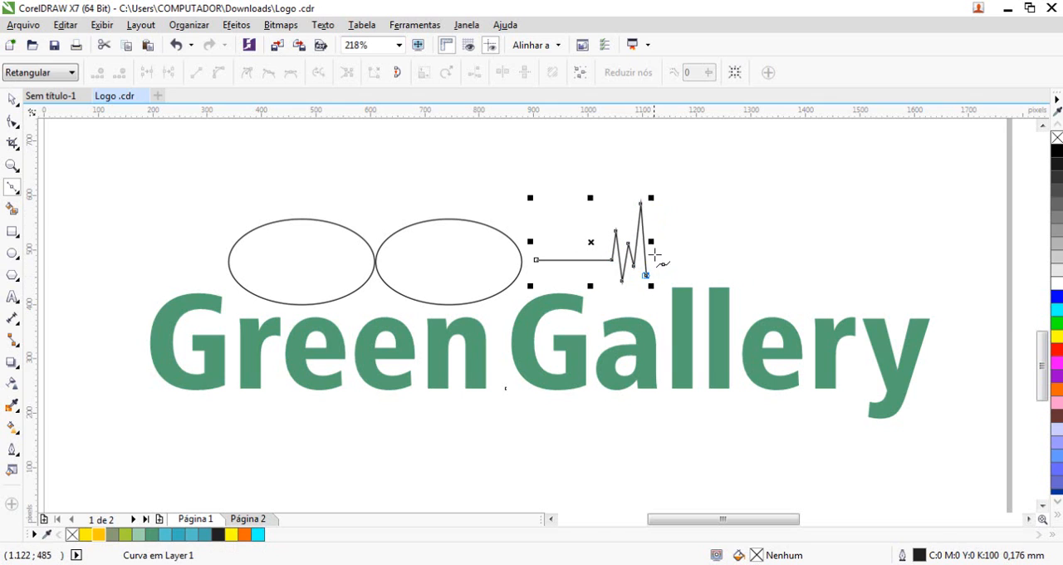
{"action": "left_click", "coordinate": [660, 248]}
{"action": "left_click", "coordinate": [663, 261]}
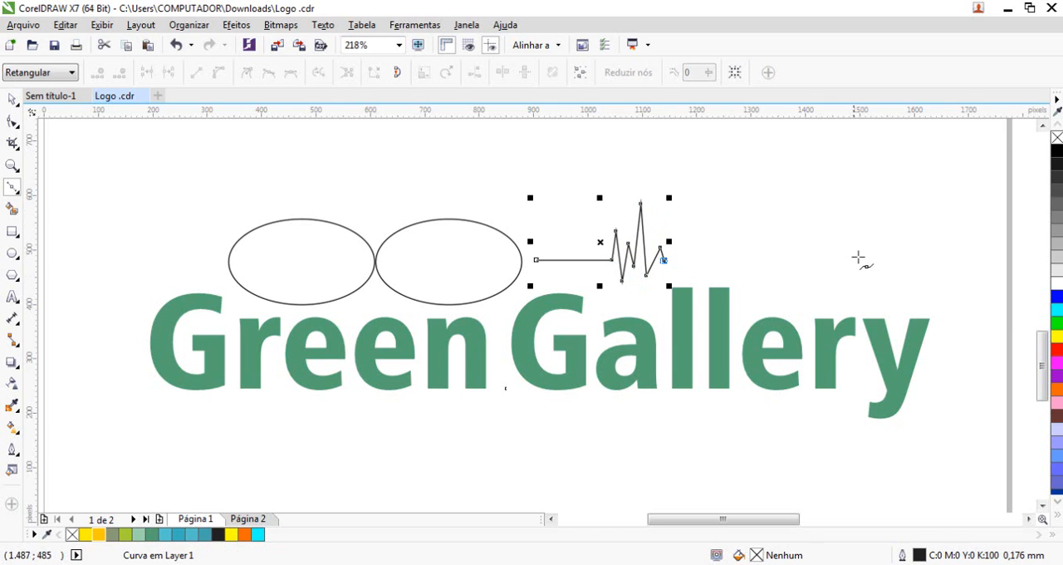
{"action": "left_click", "coordinate": [931, 260]}
{"action": "left_click", "coordinate": [12, 99]}
{"action": "left_click", "coordinate": [178, 199]}
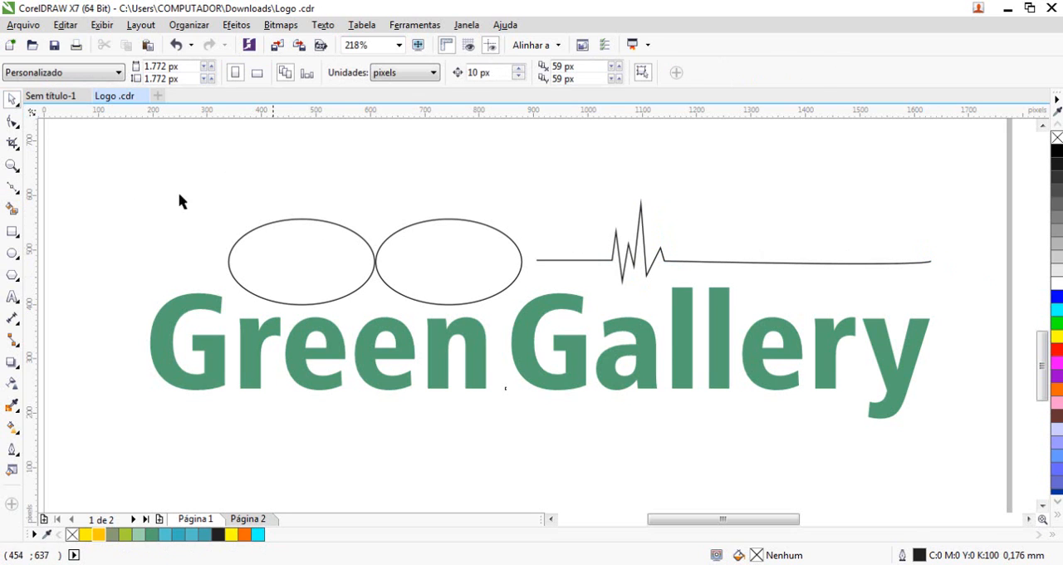
Delete the contrasting Green Gallery version together with its two ellipses and heartbeat line
{"action": "left_click_drag", "start_coordinate": [122, 174], "coordinate": [988, 448]}
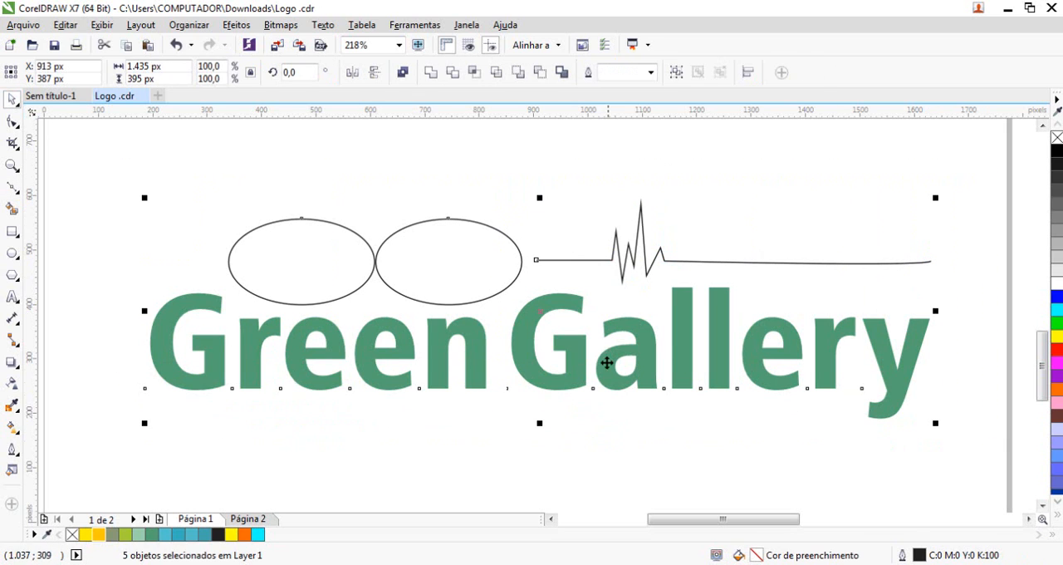
{"action": "key", "text": "F4"}
{"action": "key", "text": "Delete"}
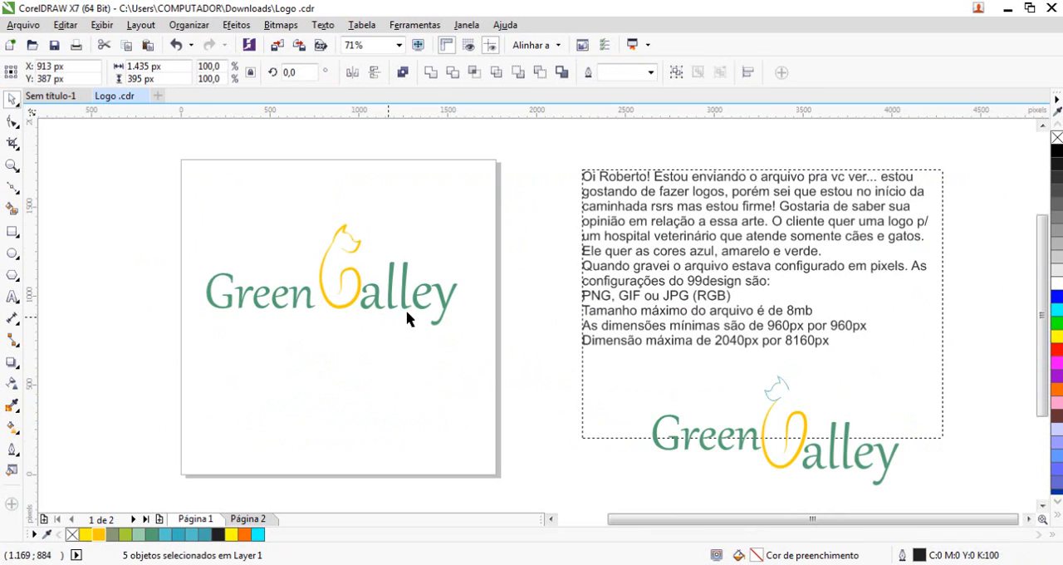
Move the original logo from below the notes onto the page, directly under the reworked logo, to compare the two
{"action": "key", "text": "F2"}
{"action": "left_click_drag", "start_coordinate": [187, 225], "coordinate": [518, 346]}
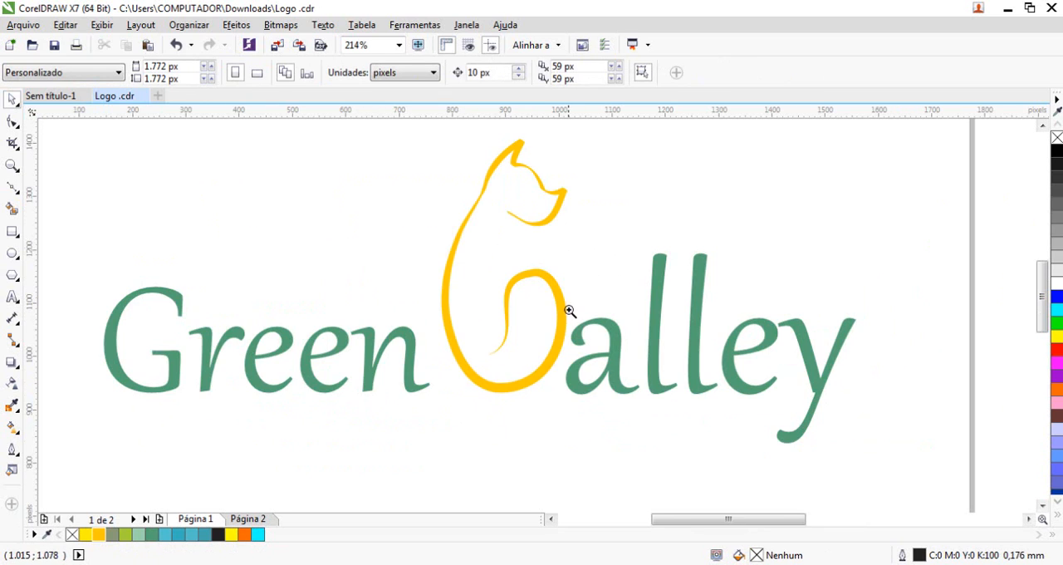
{"action": "key", "text": "F4"}
{"action": "key", "text": "space"}
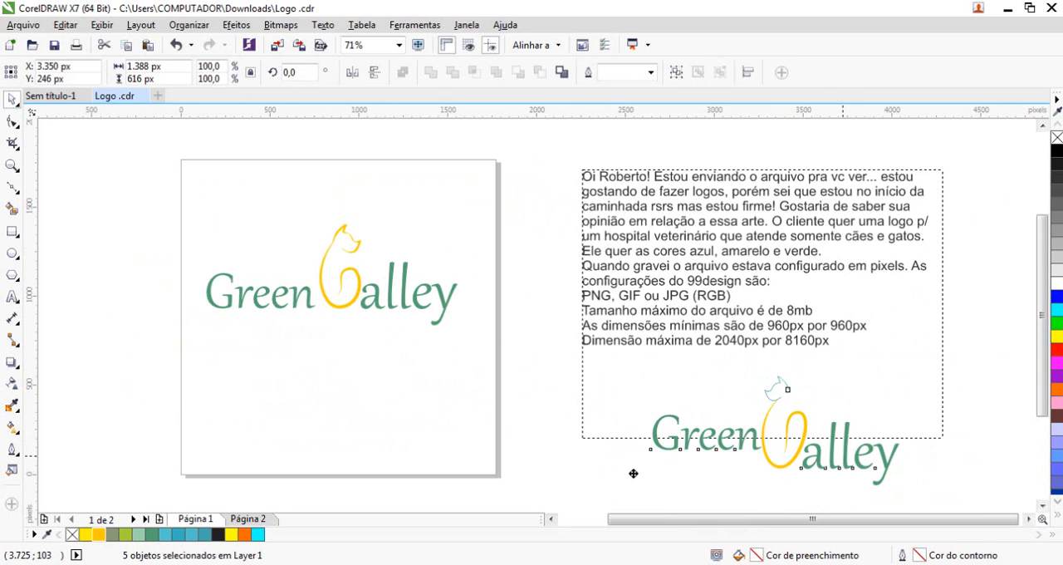
{"action": "left_click_drag", "start_coordinate": [633, 474], "coordinate": [194, 418]}
{"action": "key", "text": "F2"}
{"action": "left_click_drag", "start_coordinate": [211, 253], "coordinate": [518, 474]}
{"action": "key", "text": "F4"}
{"action": "key", "text": "F2"}
{"action": "left_click_drag", "start_coordinate": [231, 215], "coordinate": [499, 454]}
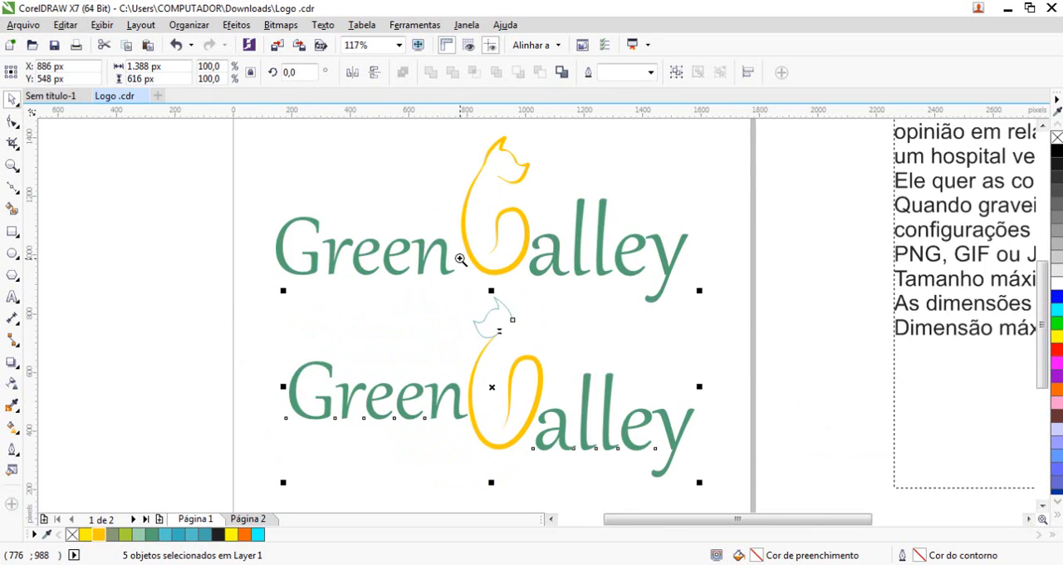
{"action": "key", "text": "F4"}
{"action": "key", "text": "F2"}
{"action": "left_click_drag", "start_coordinate": [187, 208], "coordinate": [487, 455]}
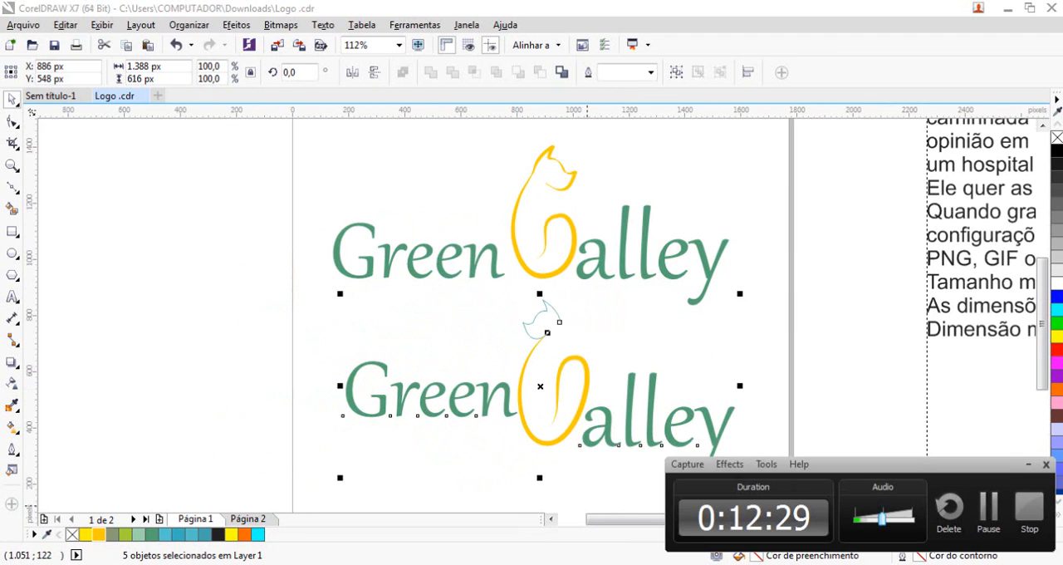
Delete all five objects of the original logo below the reworked one
{"action": "left_click", "coordinate": [406, 308]}
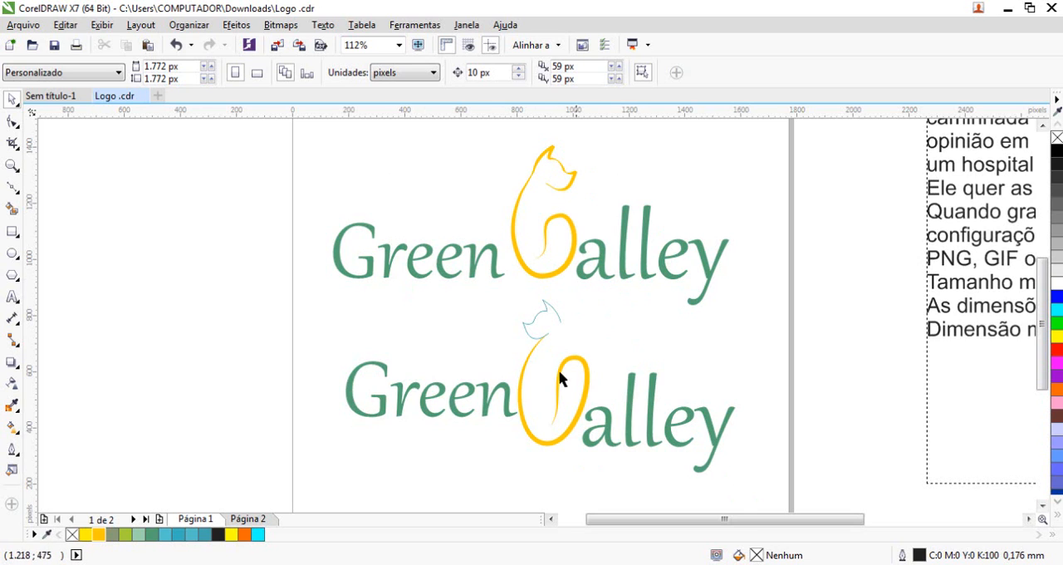
{"action": "left_click", "coordinate": [546, 328]}
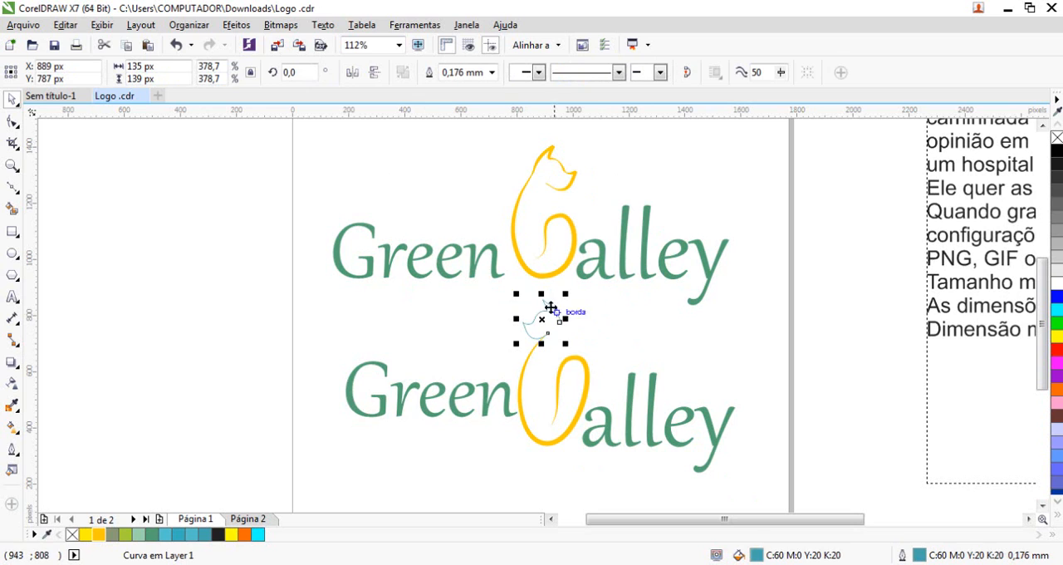
{"action": "left_click_drag", "start_coordinate": [773, 489], "coordinate": [289, 287]}
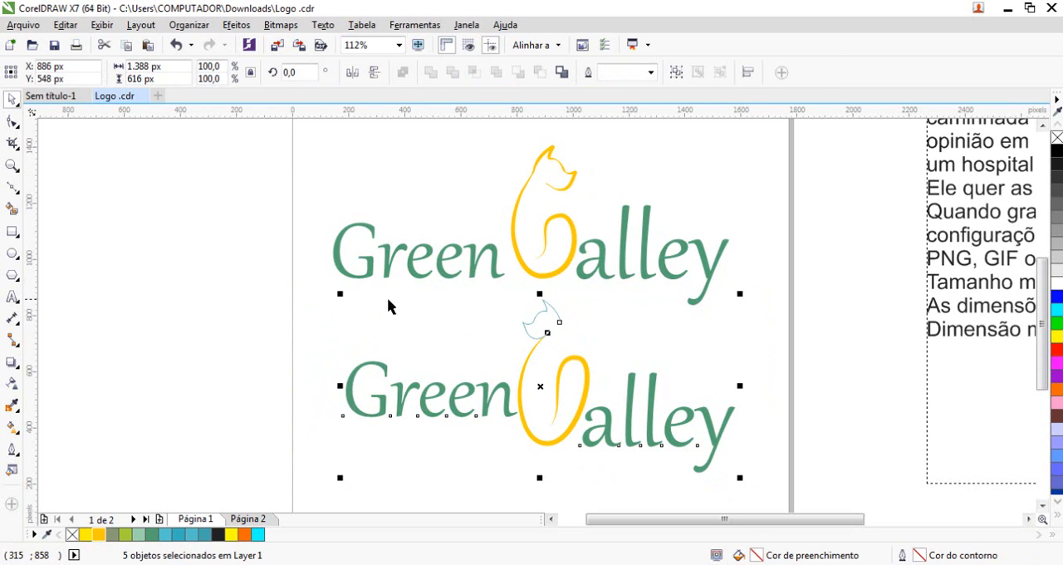
{"action": "key", "text": "Delete"}
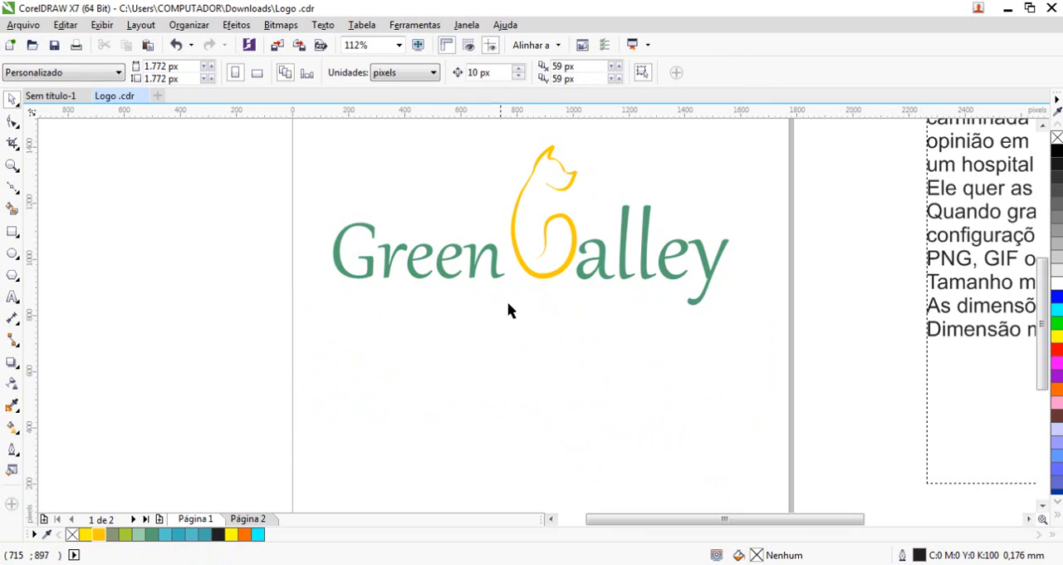
Try adding a short freehand line inside the cat's head, just beside the joint with the neck
{"action": "key", "text": "F2"}
{"action": "left_click_drag", "start_coordinate": [502, 145], "coordinate": [655, 230]}
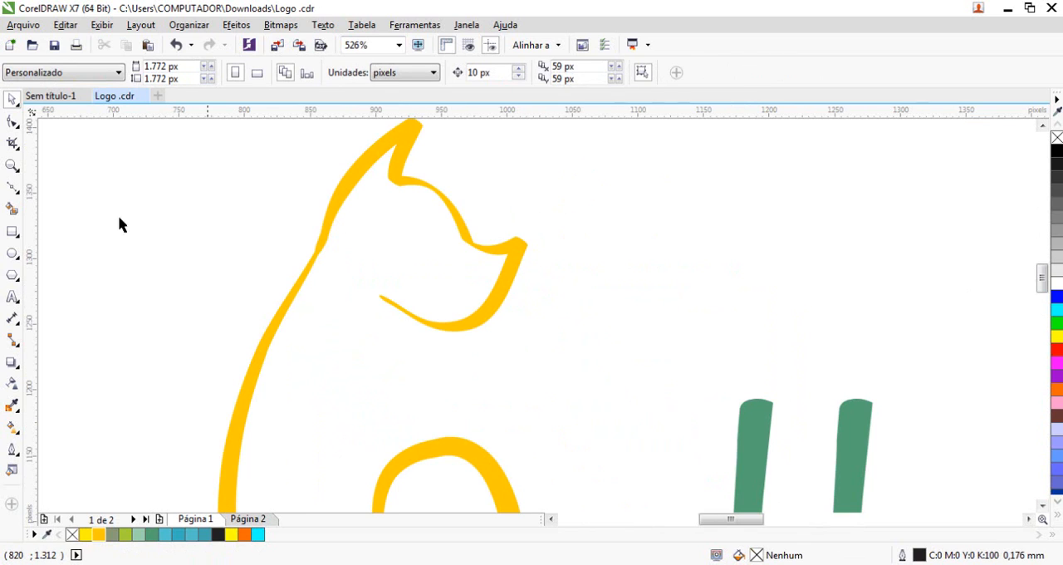
{"action": "left_click", "coordinate": [12, 187]}
{"action": "left_click_drag", "start_coordinate": [332, 250], "coordinate": [354, 256]}
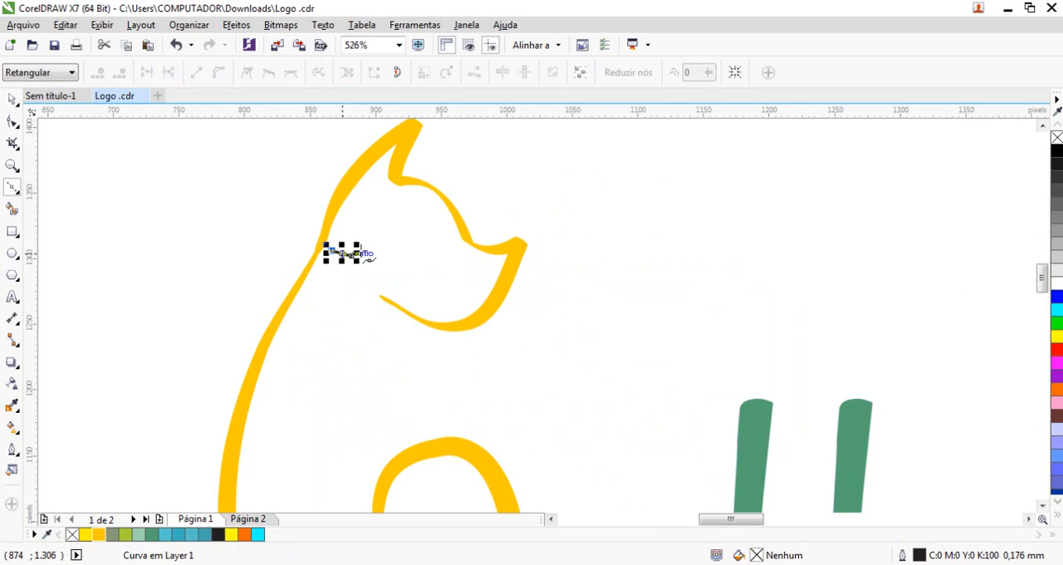
{"action": "left_click", "coordinate": [13, 100]}
{"action": "left_click", "coordinate": [377, 230]}
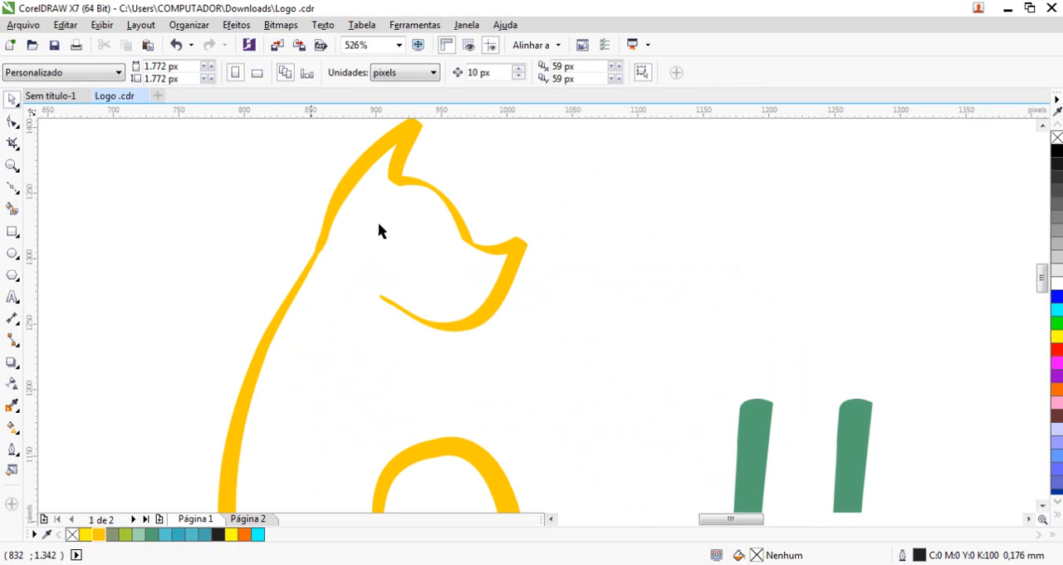
{"action": "key", "text": "F3"}
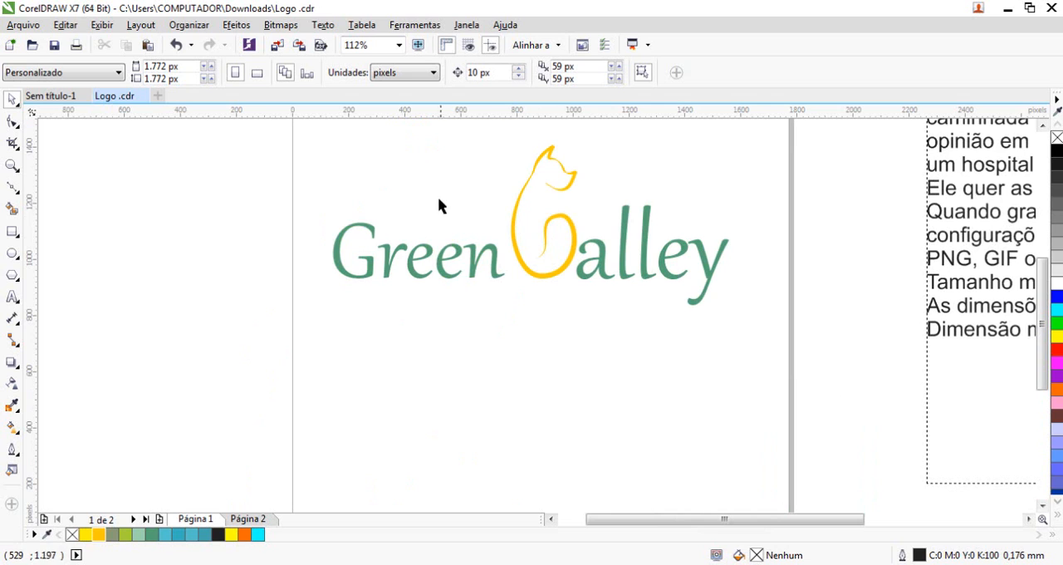
{"action": "scroll", "coordinate": [581, 183], "scroll_direction": "up", "scroll_amount": 3}
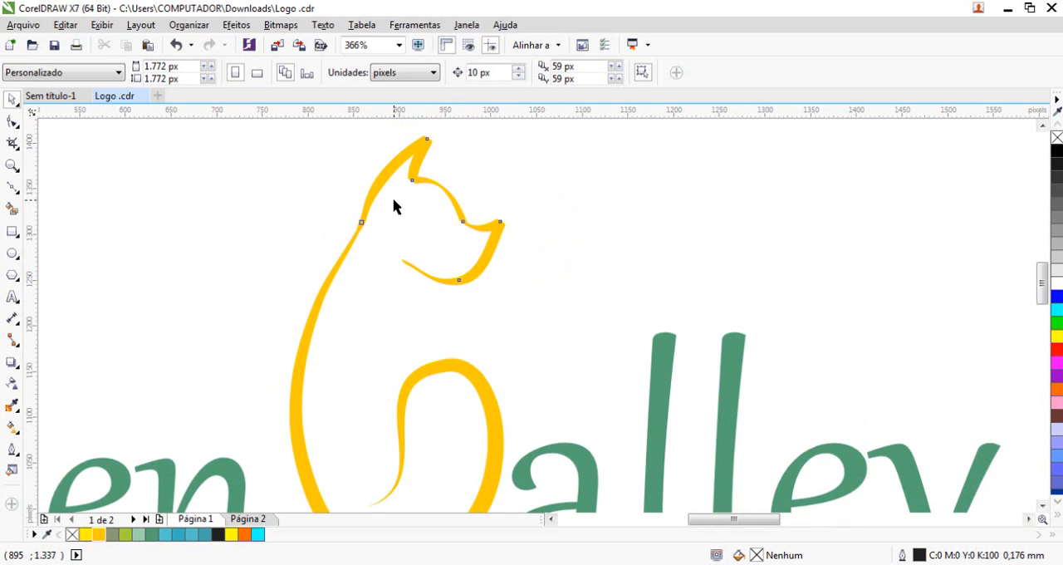
{"action": "left_click", "coordinate": [488, 253]}
{"action": "key", "text": "F3"}
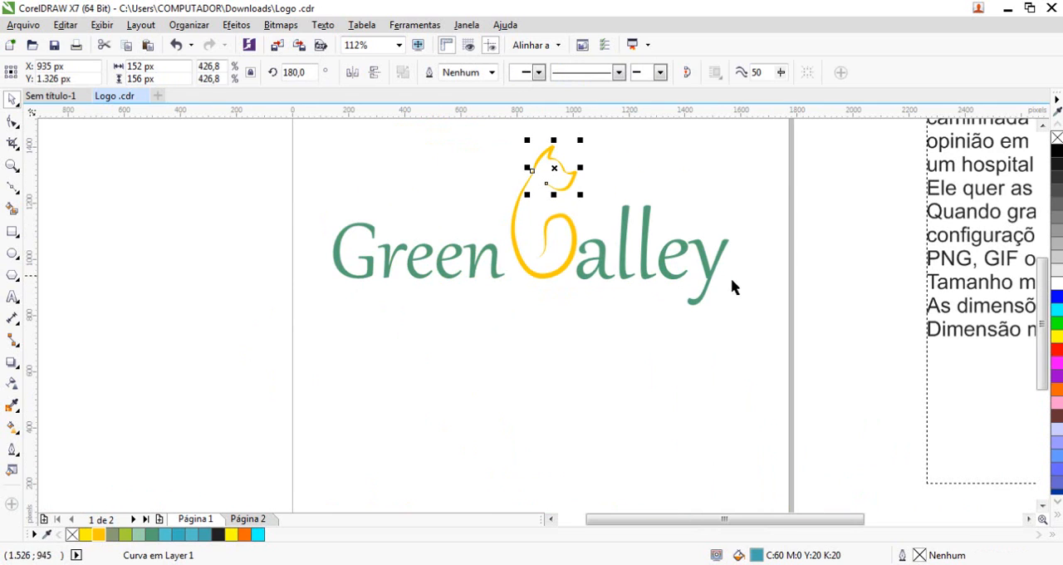
{"action": "left_click", "coordinate": [536, 358]}
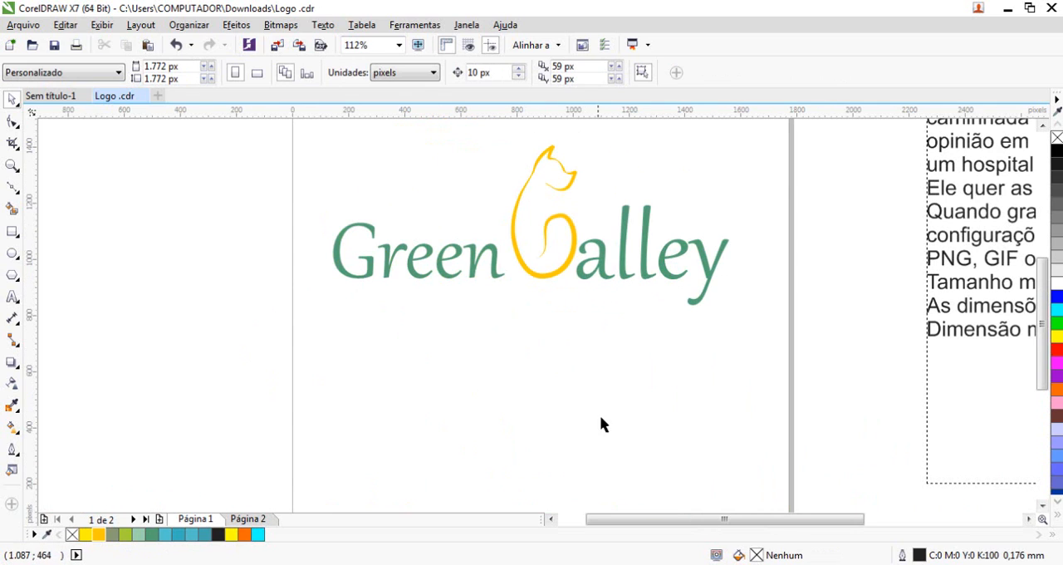